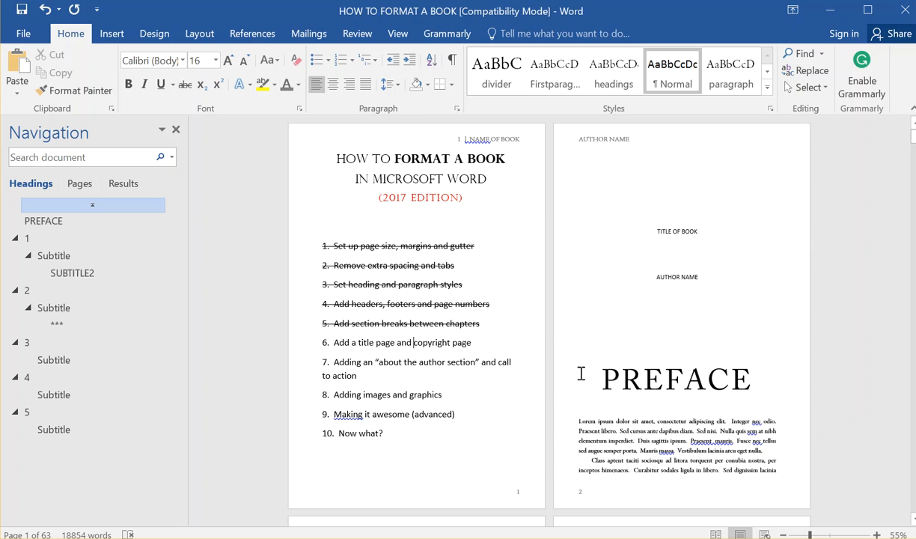
# - Switch the document view from side-by-side pages to a single page at 100% zoom
pyautogui.scroll(-5, 491, 344)
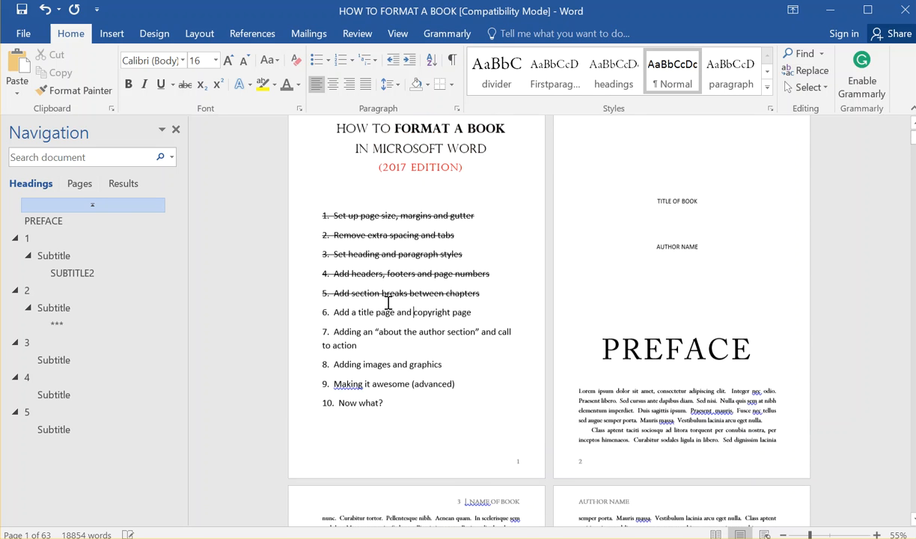
pyautogui.scroll(-3, 499, 319)
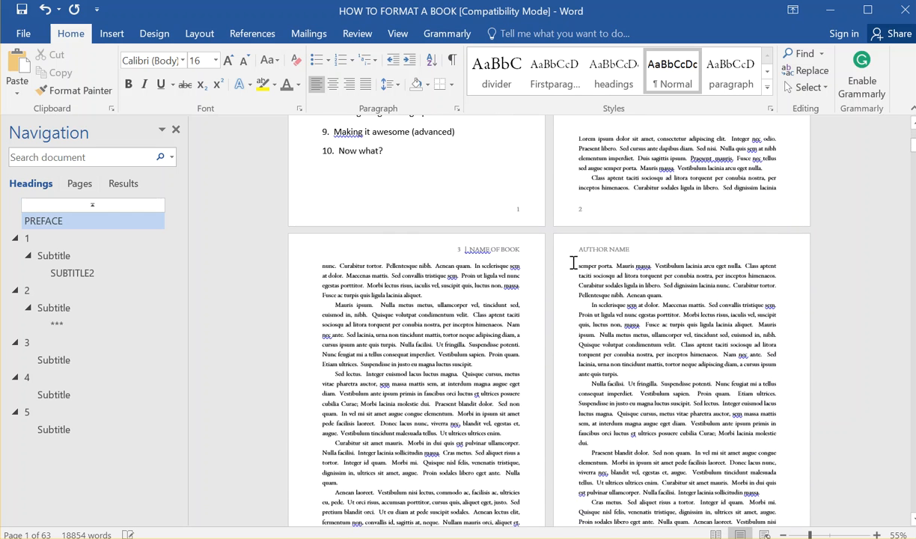
pyautogui.scroll(-2, 447, 275)
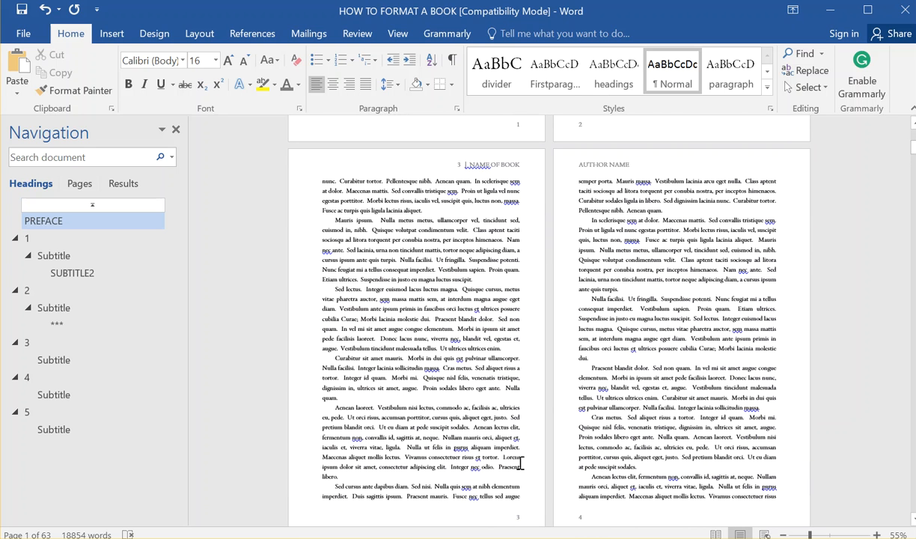
pyautogui.scroll(4, 477, 303)
pyautogui.click(357, 33)
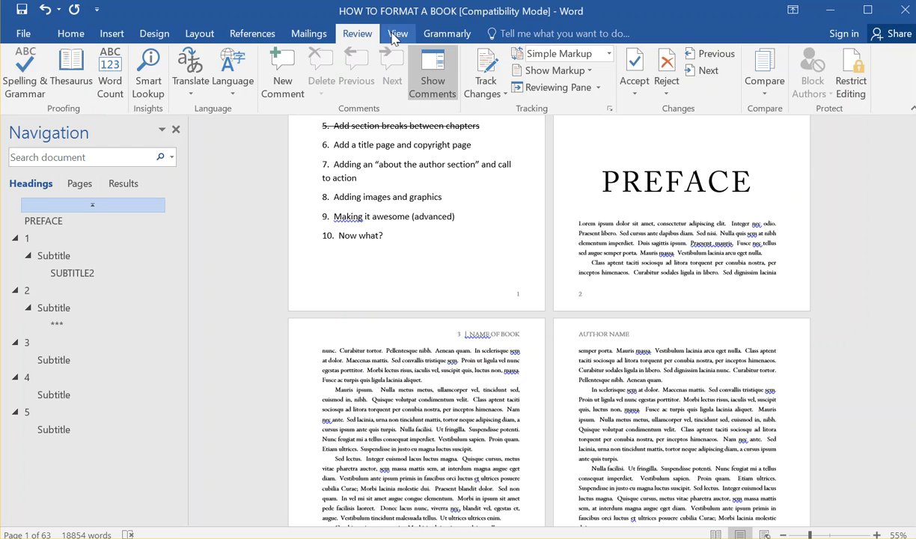
pyautogui.click(396, 34)
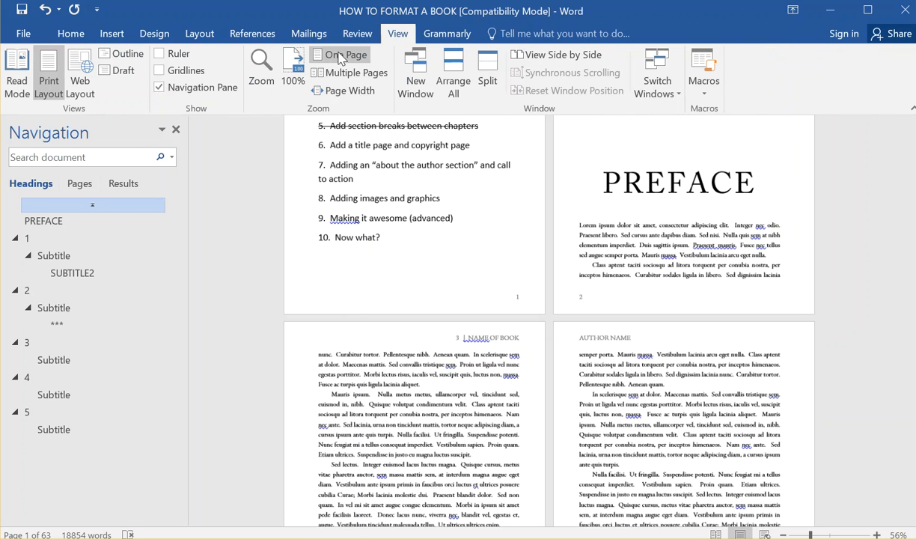
pyautogui.click(348, 56)
pyautogui.click(296, 64)
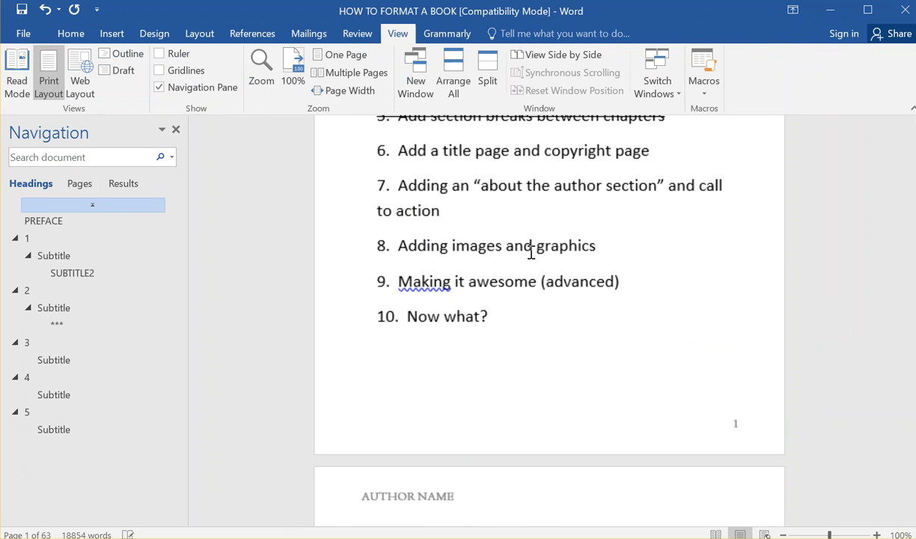
pyautogui.scroll(3, 535, 262)
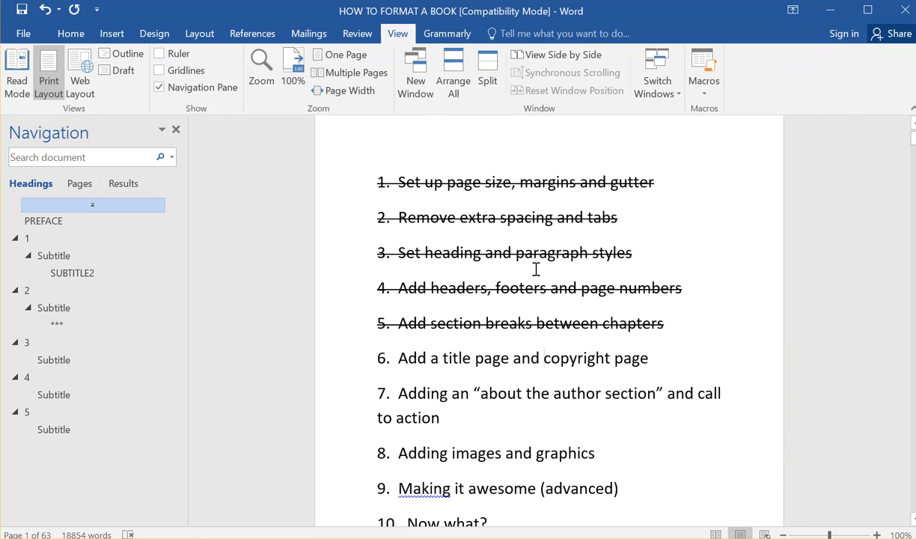
# - Turn on Different First Page for the Section 1 headers and footers and return to the body text
pyautogui.scroll(-15, 536, 269)
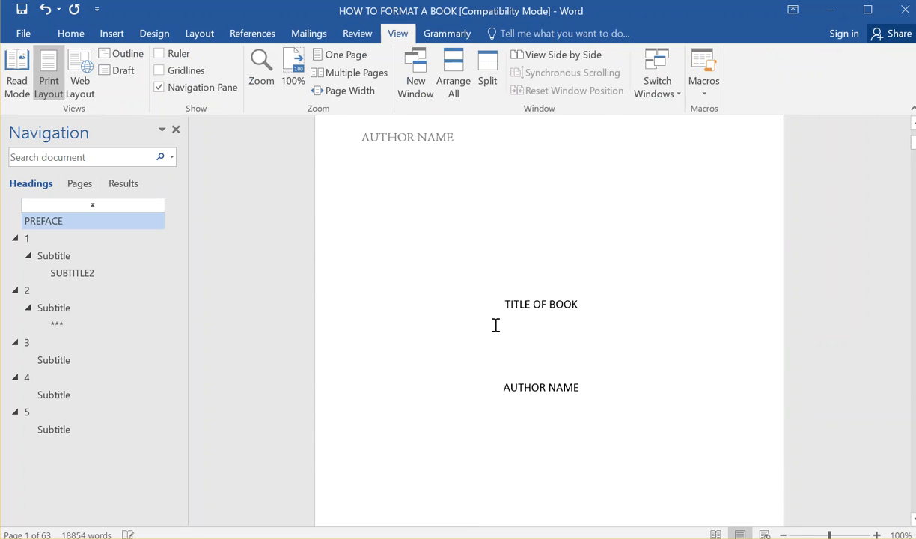
pyautogui.scroll(-1, 500, 320)
pyautogui.scroll(5, 479, 337)
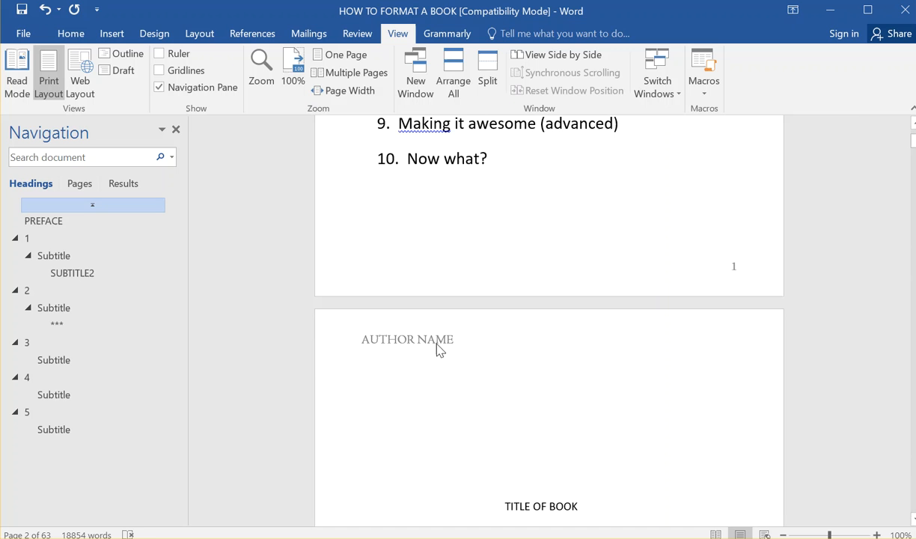
pyautogui.doubleClick(465, 341)
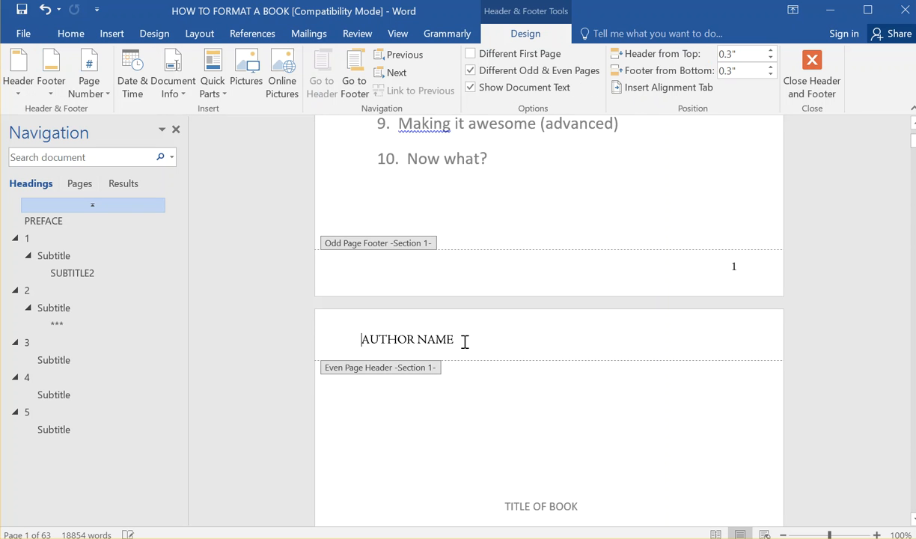
pyautogui.scroll(-4, 436, 370)
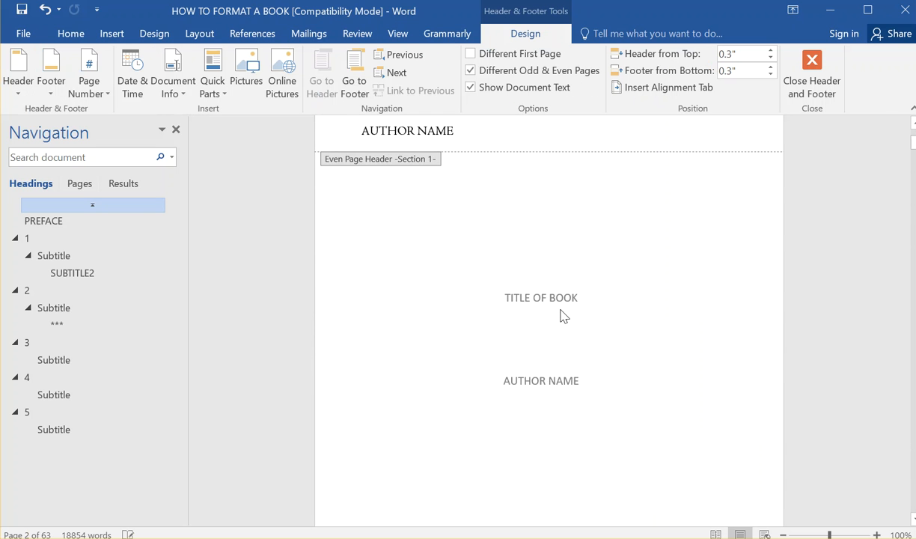
pyautogui.scroll(3, 471, 236)
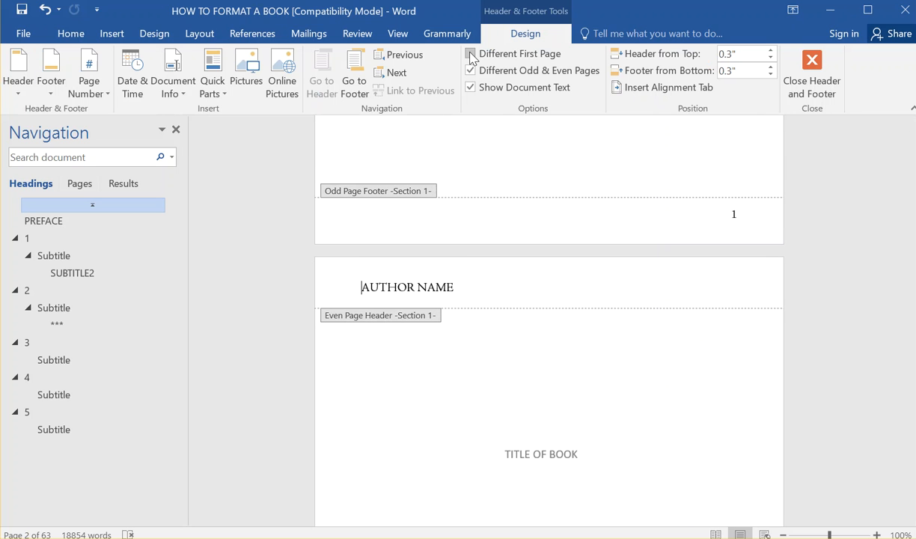
pyautogui.scroll(-2, 495, 135)
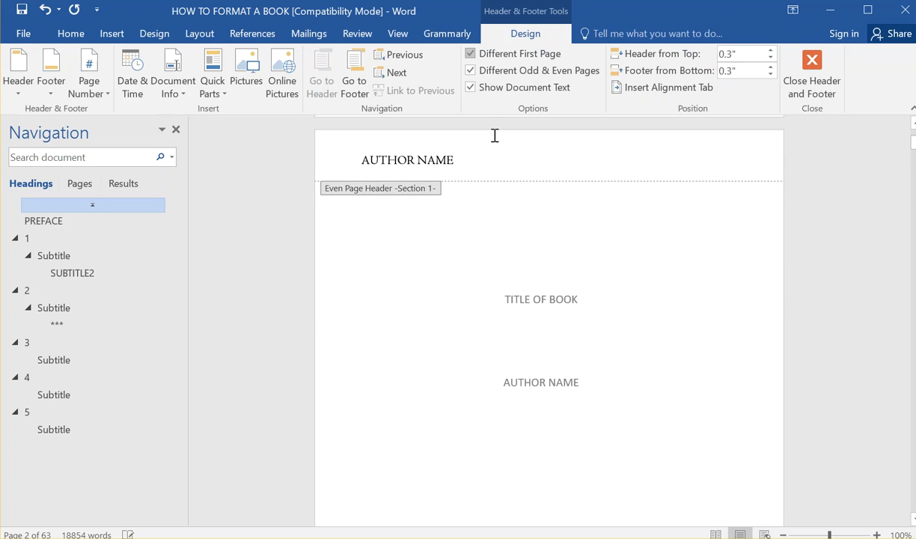
pyautogui.scroll(-10, 503, 297)
pyautogui.scroll(2, 514, 305)
pyautogui.scroll(8, 515, 305)
pyautogui.scroll(3, 524, 285)
pyautogui.doubleClick(531, 303)
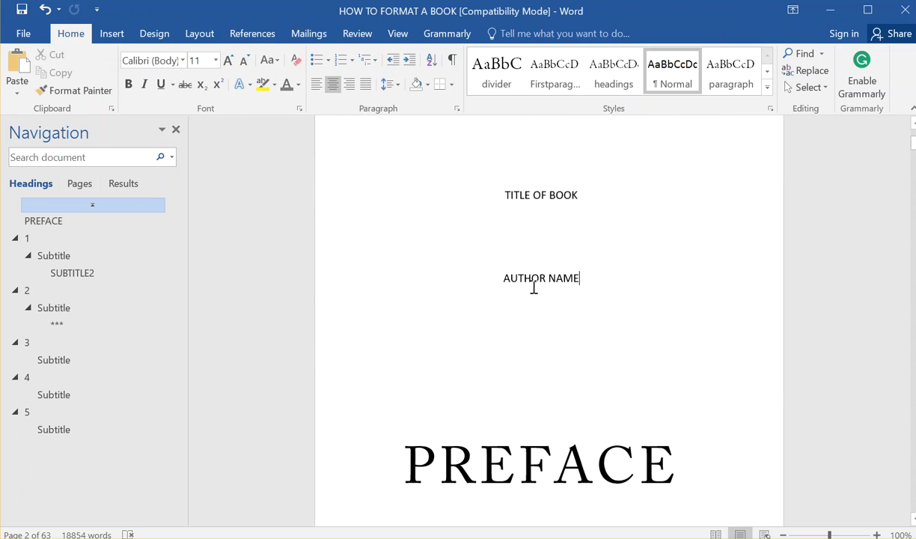
# - Insert a Next Page section break after the AUTHOR NAME line so PREFACE starts on a new page
pyautogui.click(204, 34)
pyautogui.click(208, 55)
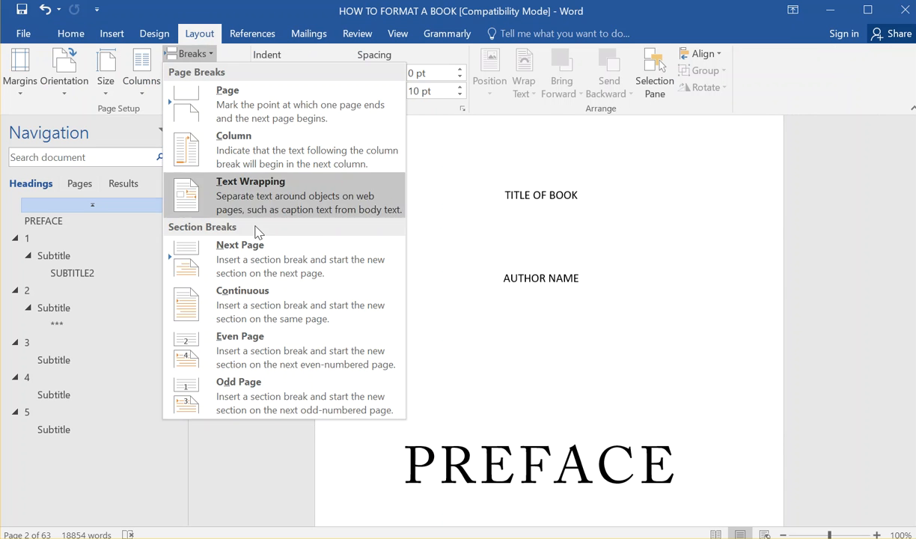
pyautogui.click(247, 245)
pyautogui.scroll(-5, 519, 349)
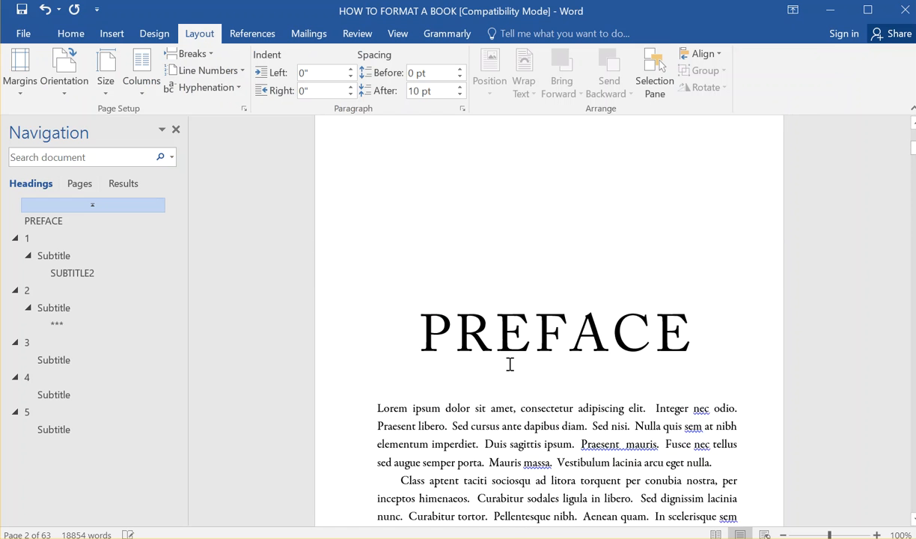
# - Set the PREFACE heading's font size to 18
pyautogui.click(57, 220)
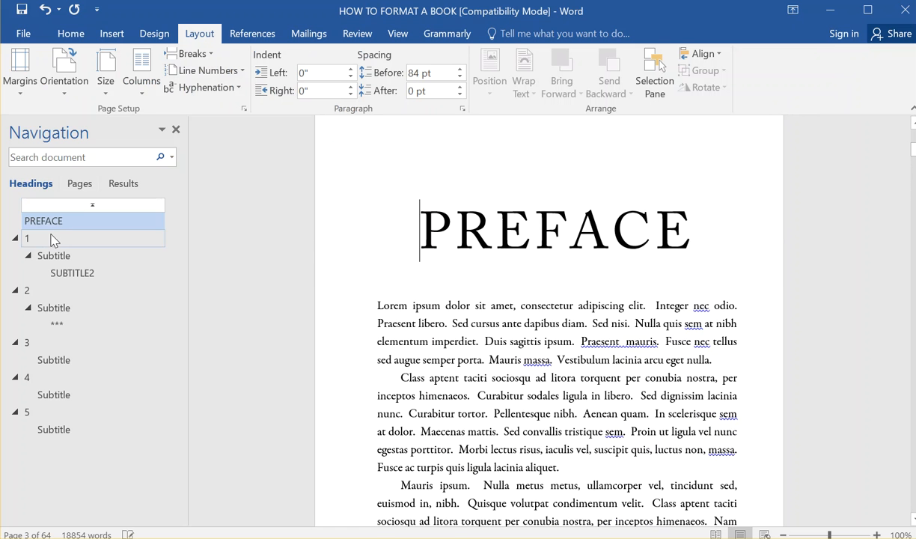
pyautogui.click(45, 238)
pyautogui.scroll(15, 598, 279)
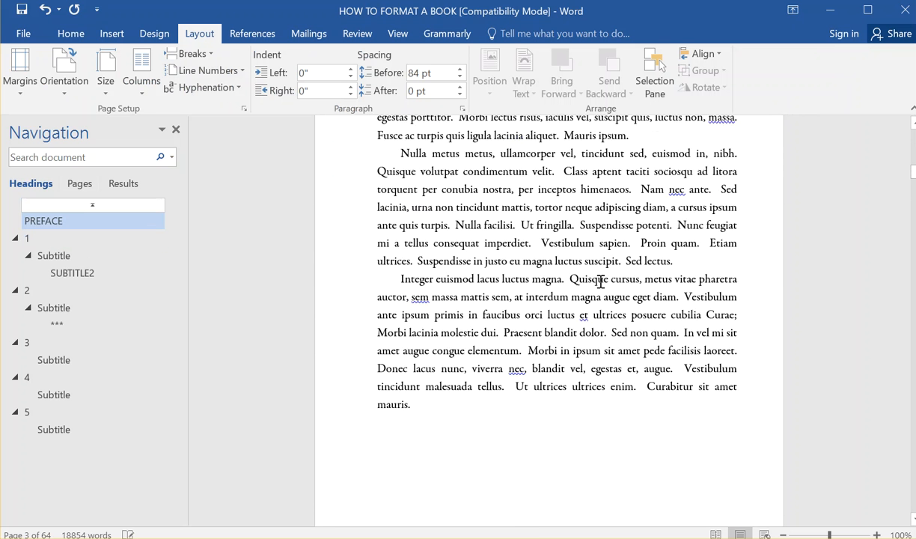
pyautogui.click(53, 222)
pyautogui.scroll(3, 556, 266)
pyautogui.scroll(-3, 650, 338)
pyautogui.click(338, 262)
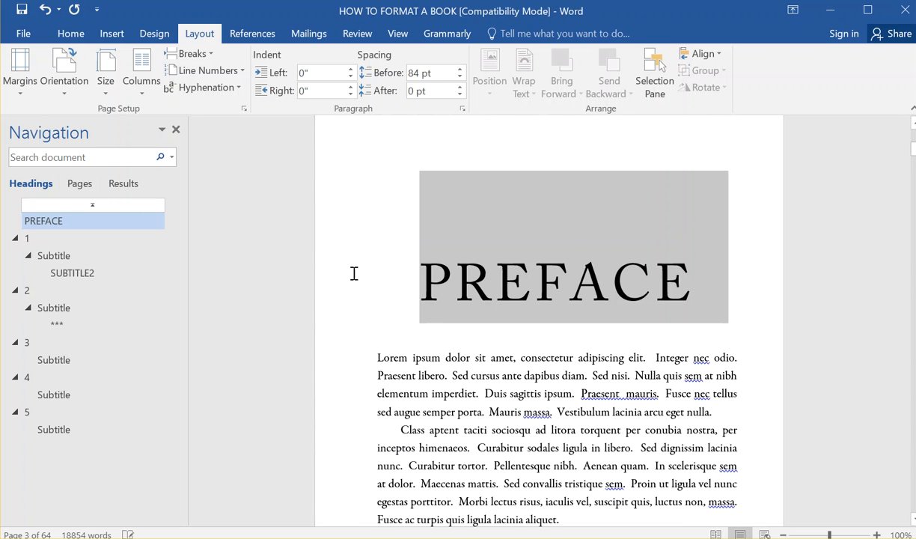
pyautogui.click(71, 35)
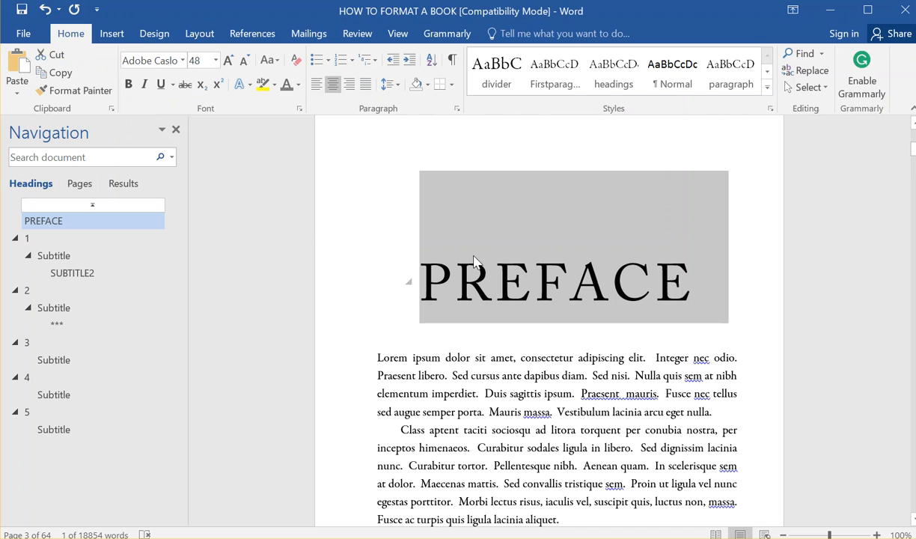
pyautogui.click(216, 61)
pyautogui.click(199, 196)
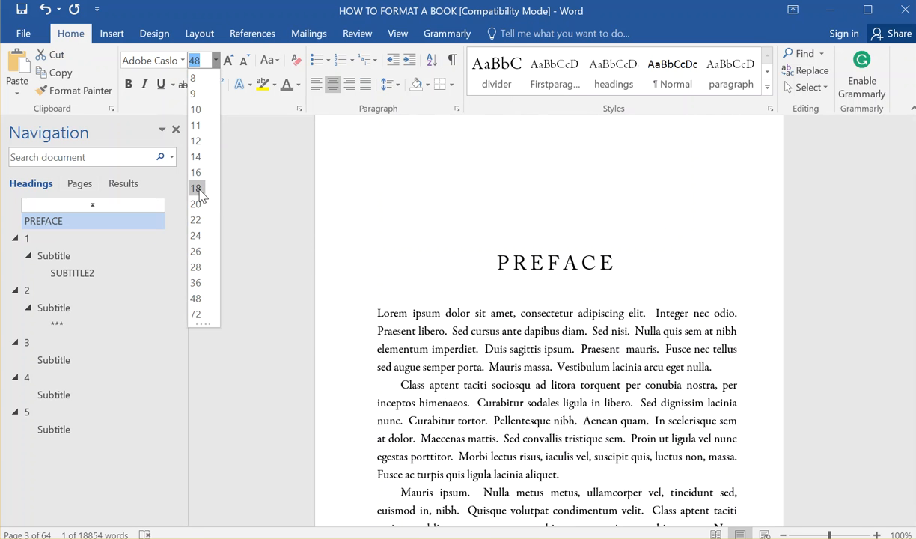
pyautogui.click(344, 226)
pyautogui.click(540, 268)
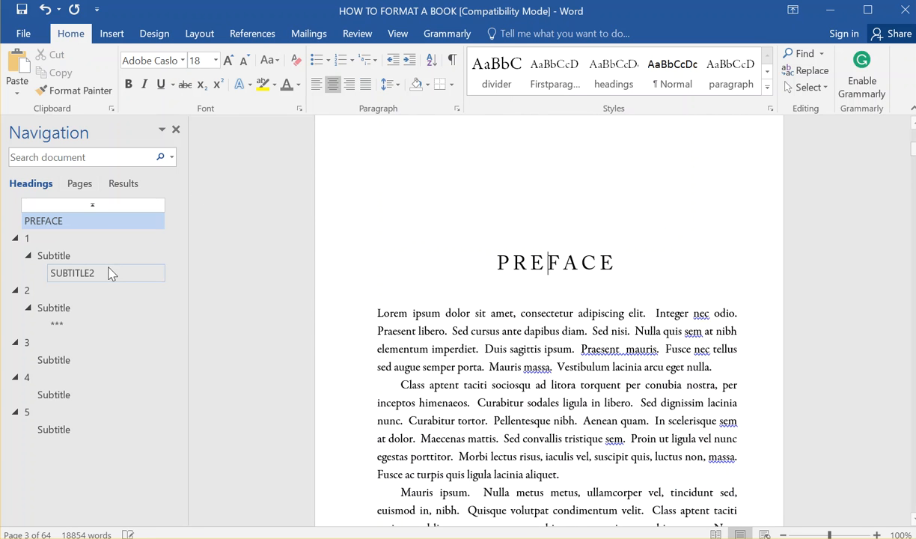
# - Increase the paragraph spacing after the PREFACE heading
pyautogui.click(65, 256)
pyautogui.scroll(3, 478, 261)
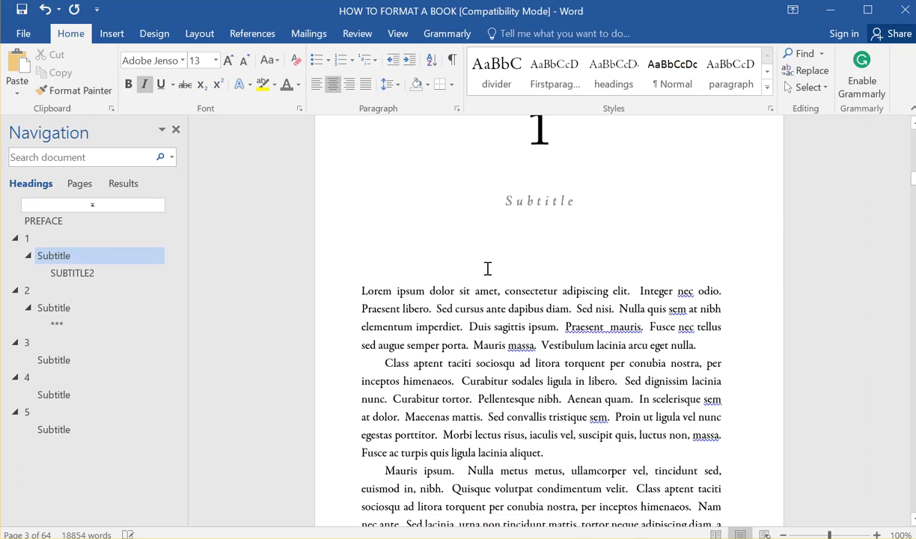
pyautogui.click(92, 232)
pyautogui.click(90, 222)
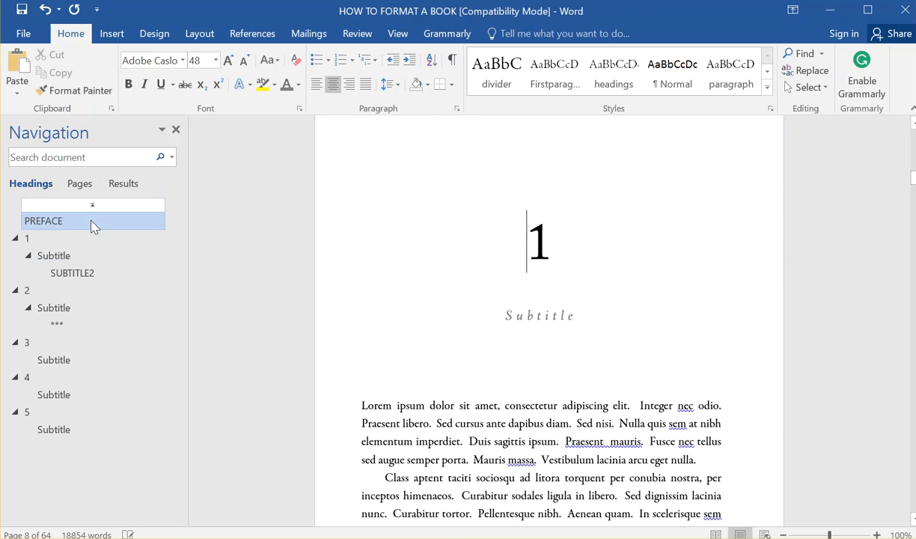
pyautogui.scroll(3, 597, 320)
pyautogui.scroll(-3, 533, 376)
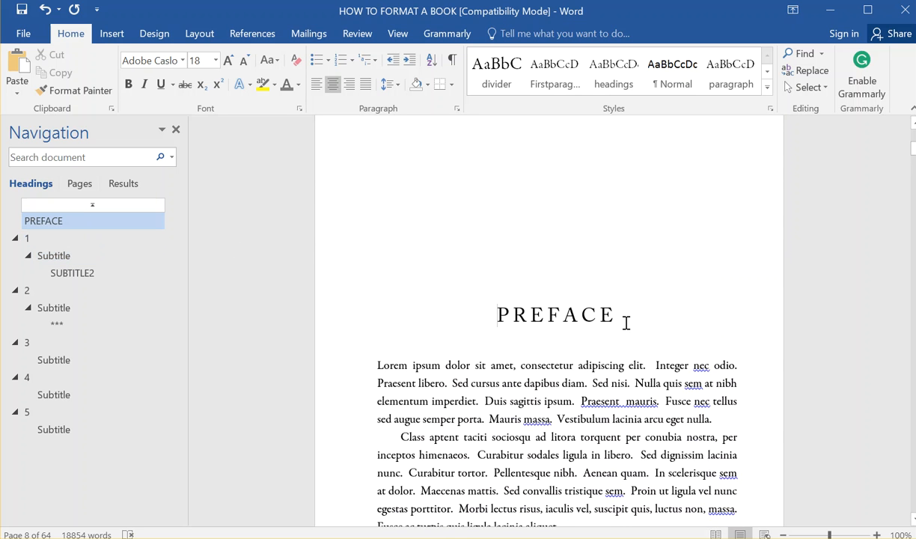
pyautogui.tripleClick(518, 313)
pyautogui.click(386, 84)
pyautogui.click(439, 209)
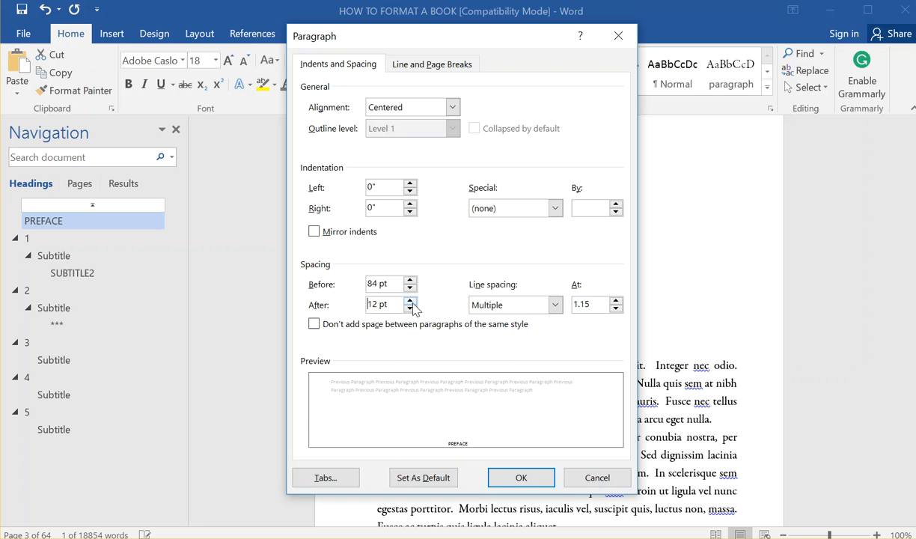
pyautogui.click(522, 477)
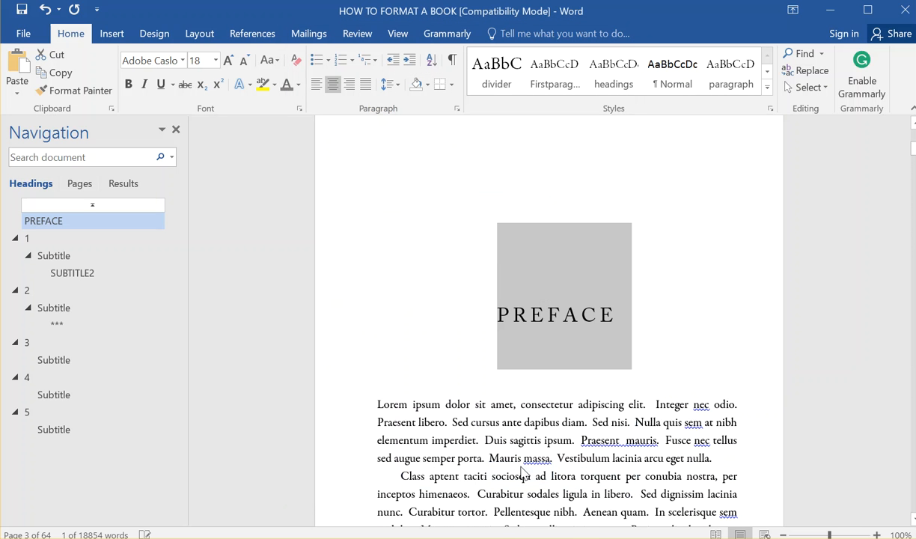
# - Create a new style named "preface" from the PREFACE heading's formatting
pyautogui.scroll(-3, 580, 383)
pyautogui.scroll(6, 561, 381)
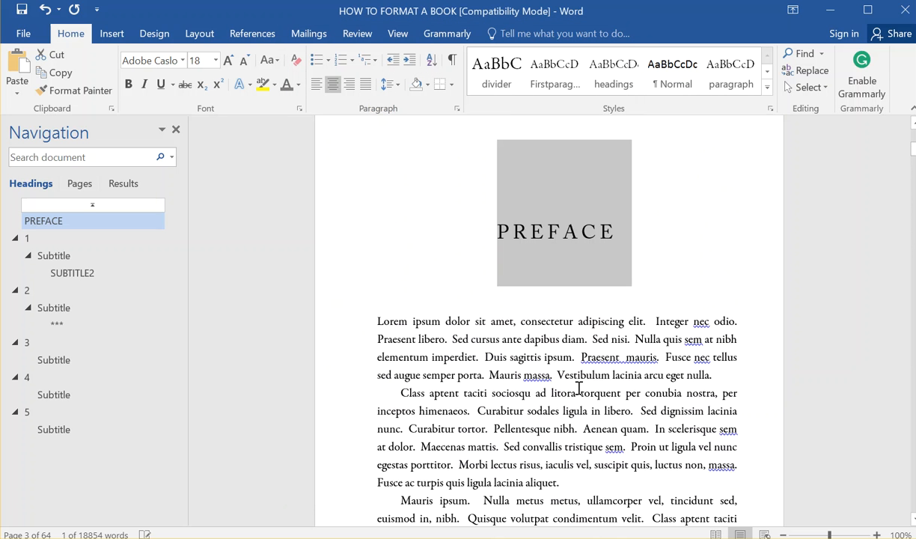
pyautogui.scroll(-3, 553, 381)
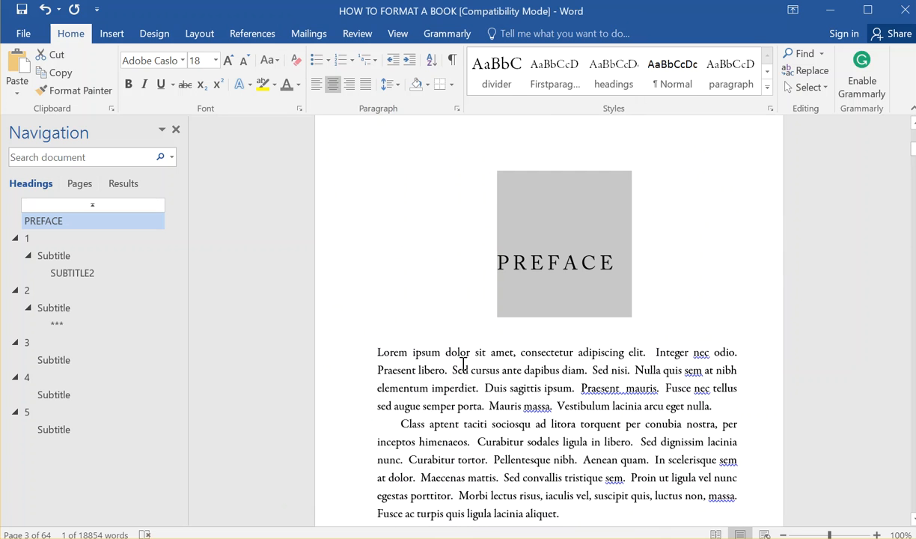
pyautogui.click(629, 263)
pyautogui.moveTo(633, 263); pyautogui.dragTo(524, 274)
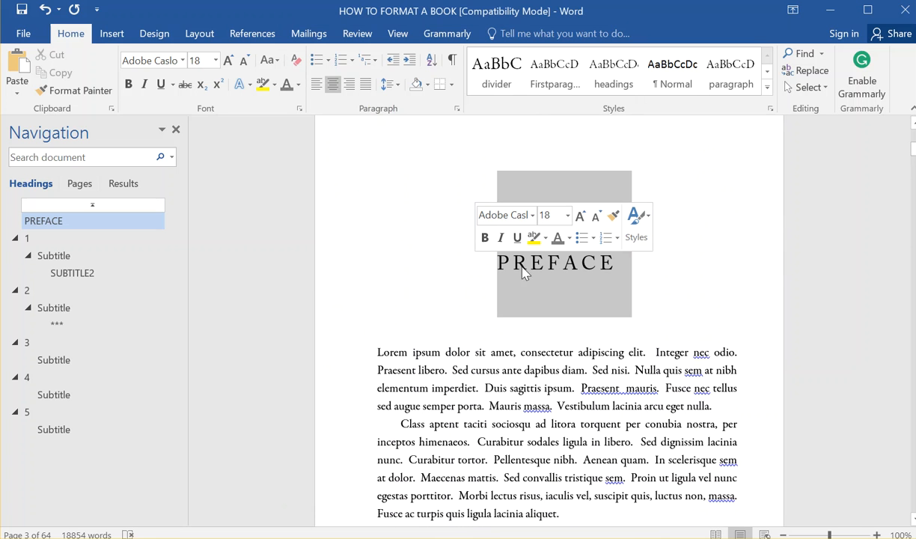
pyautogui.click(634, 240)
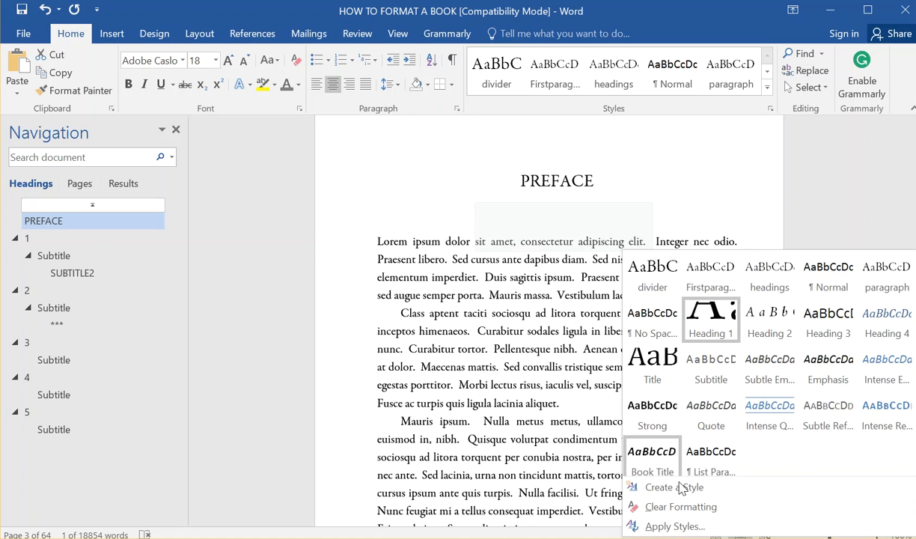
pyautogui.click(678, 490)
pyautogui.write('preface')
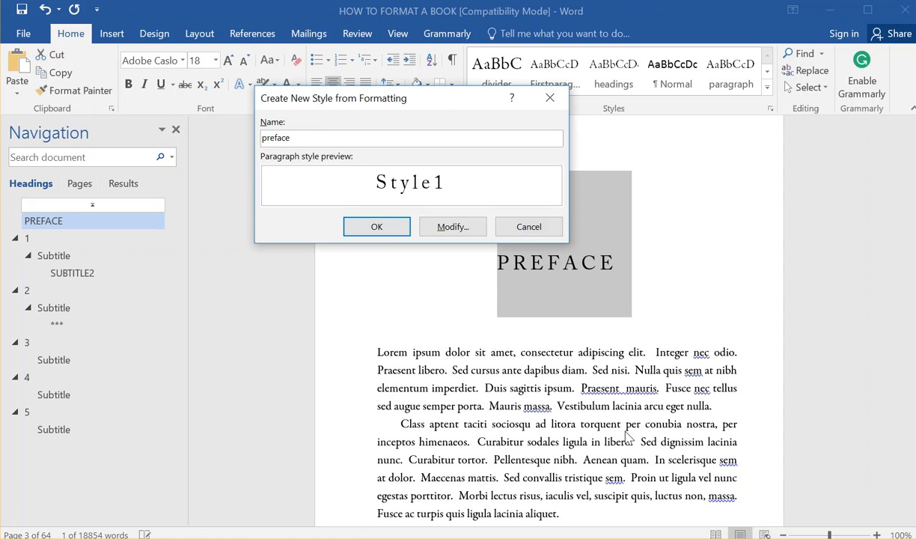
pyautogui.click(377, 226)
pyautogui.click(557, 263)
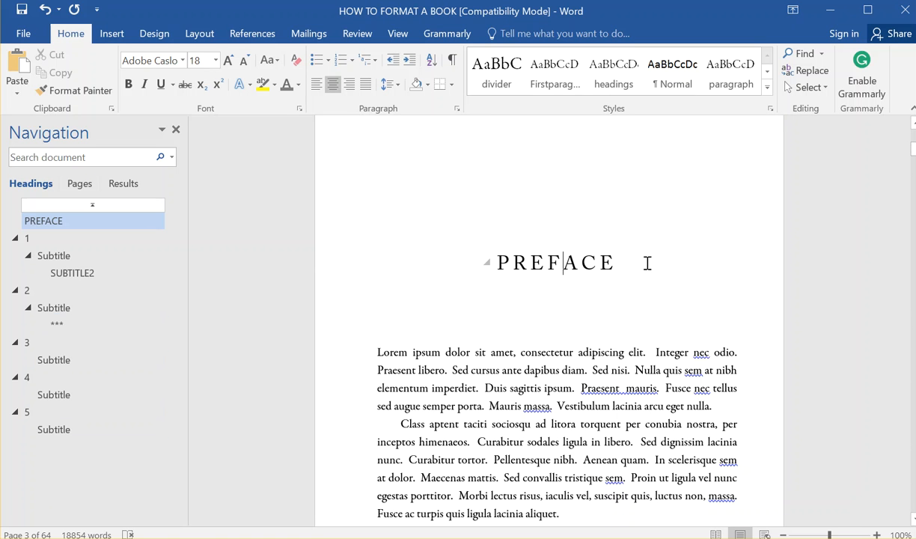
pyautogui.moveTo(647, 262); pyautogui.dragTo(474, 261)
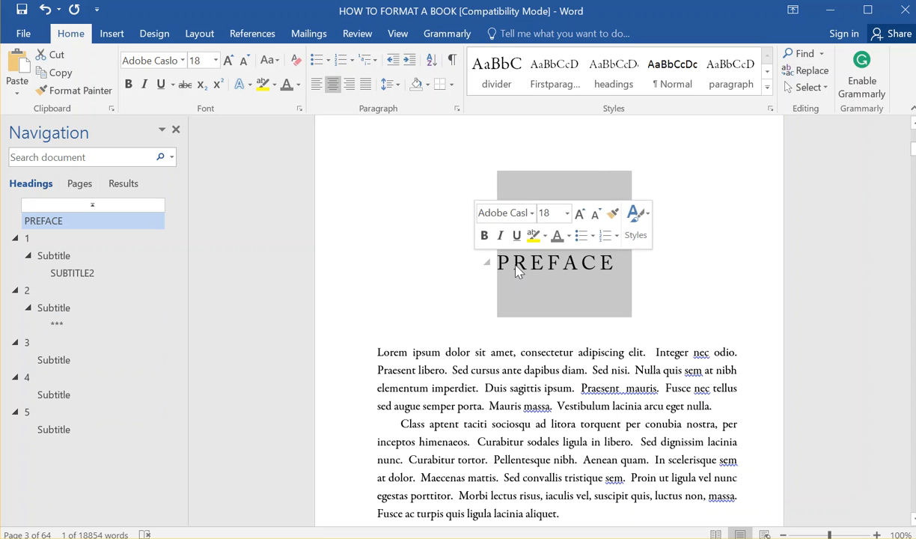
pyautogui.click(598, 268)
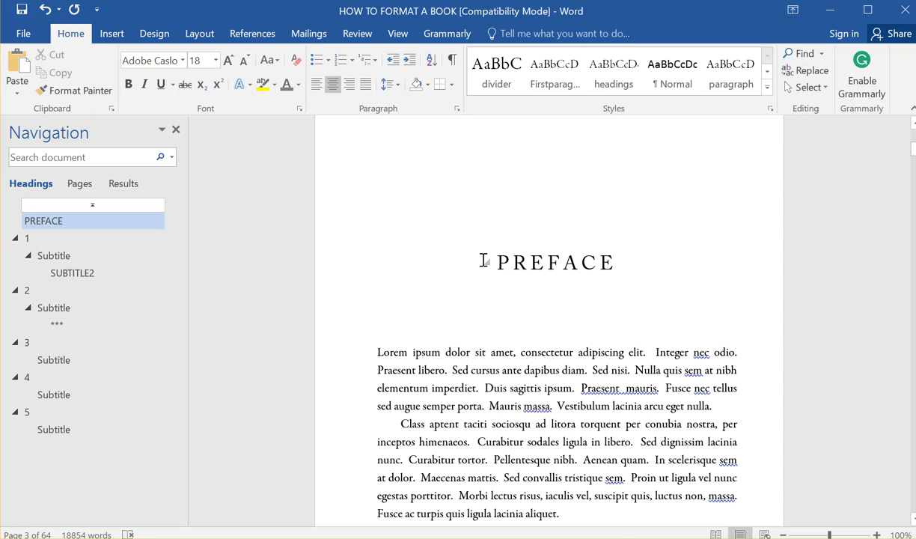
# - Examine the headers and page numbers across the title and preface pages
pyautogui.scroll(4, 483, 260)
pyautogui.scroll(-12, 431, 253)
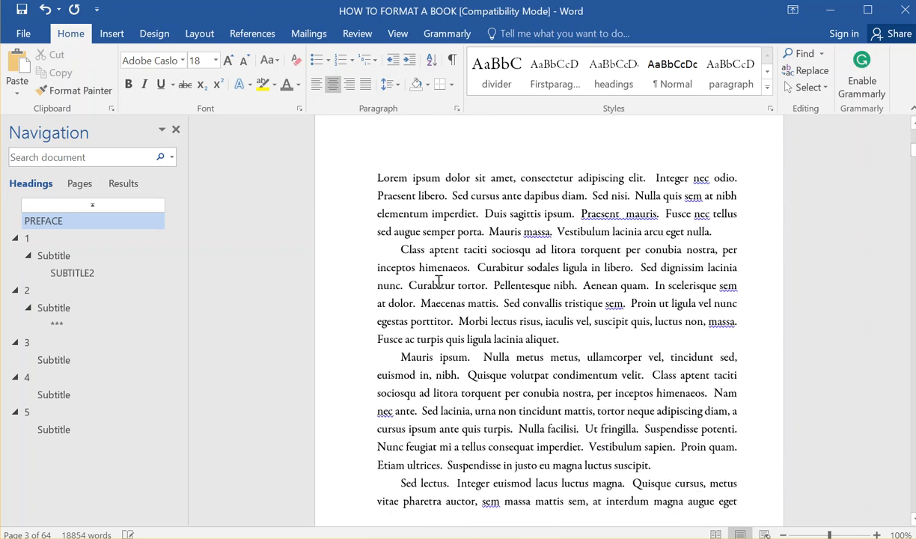
pyautogui.scroll(-17, 525, 398)
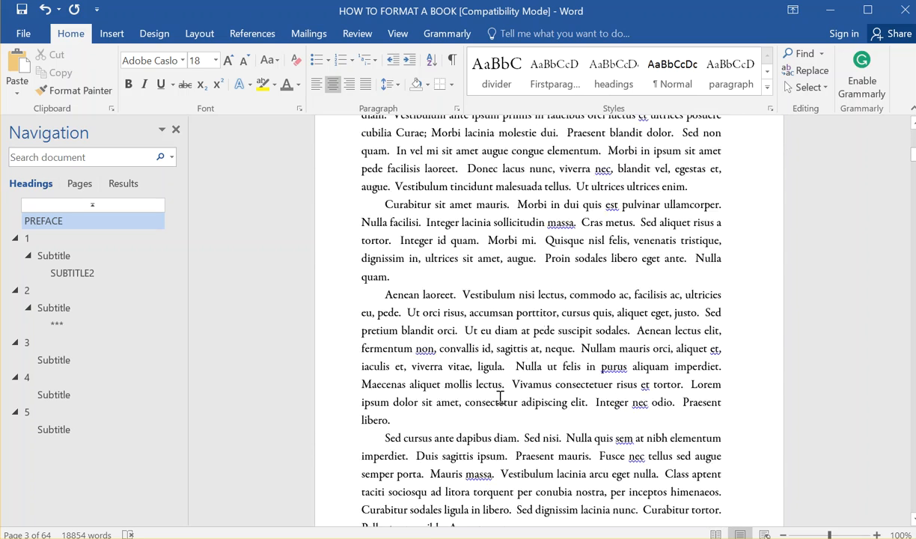
pyautogui.scroll(-2, 452, 417)
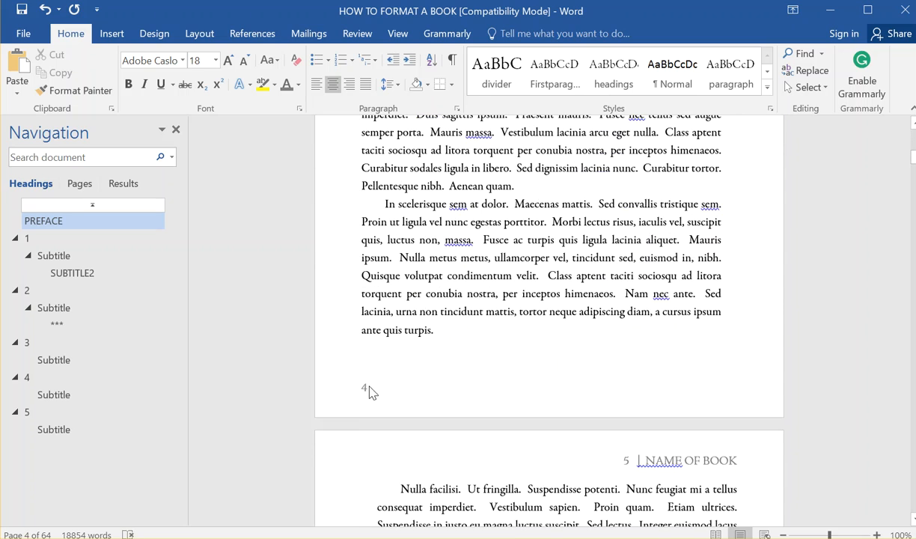
pyautogui.scroll(20, 378, 357)
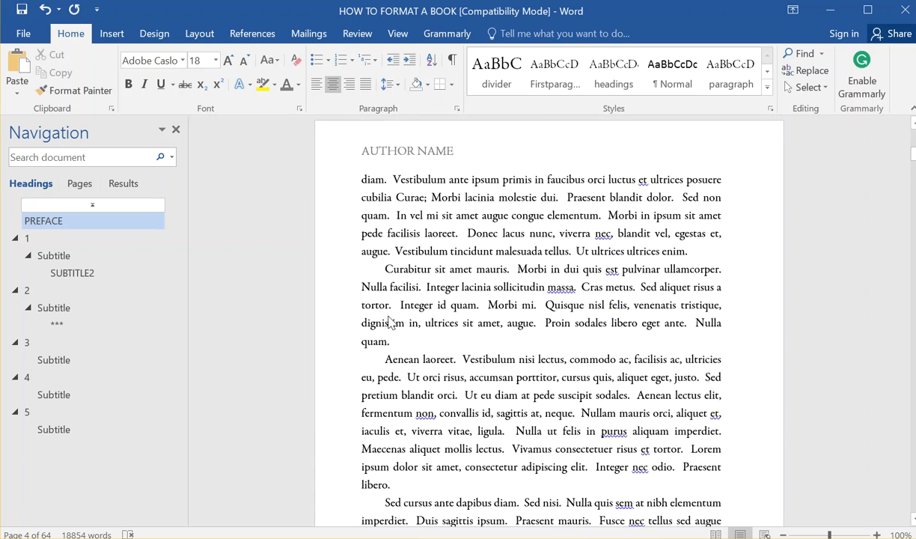
pyautogui.scroll(20, 394, 313)
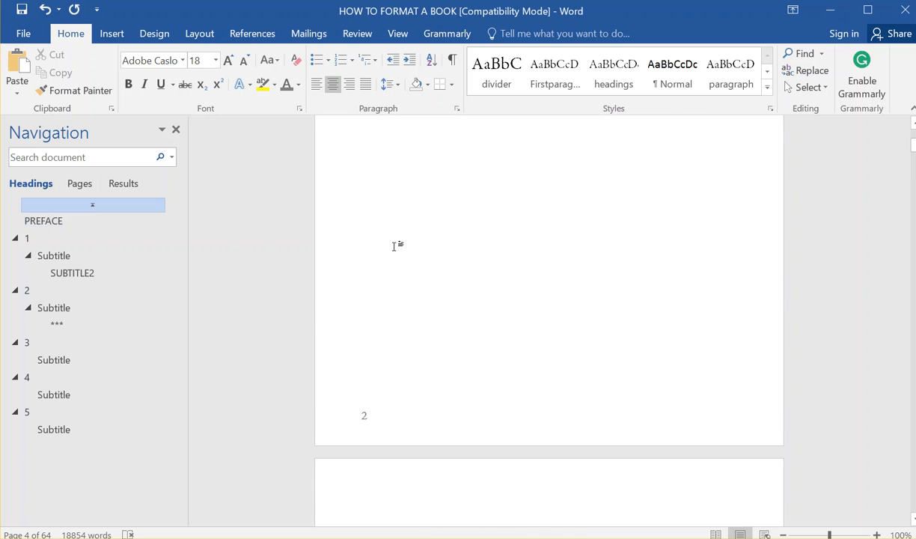
pyautogui.scroll(-20, 400, 255)
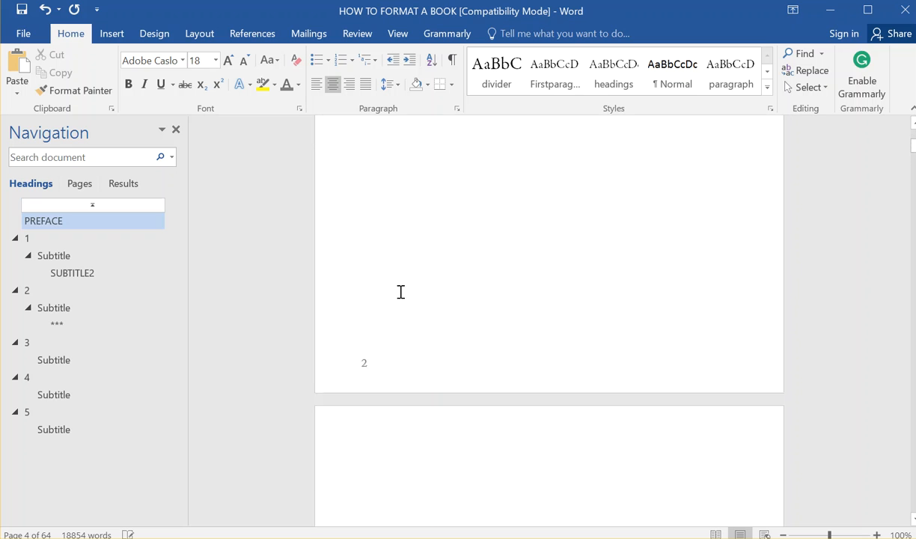
pyautogui.scroll(-5, 401, 298)
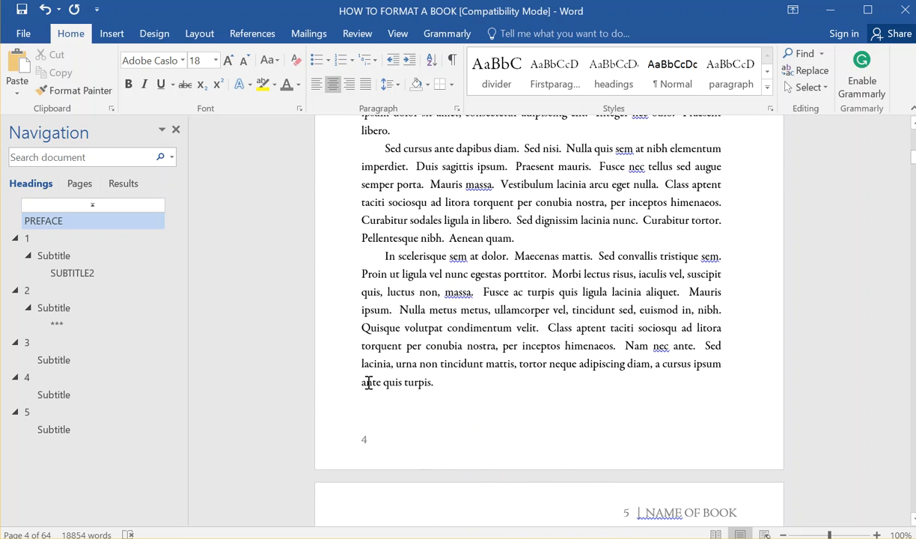
pyautogui.scroll(-3, 368, 383)
# - Open the footers in chapter 1 and unlink Section 3's first page footer from the previous section
pyautogui.click(62, 236)
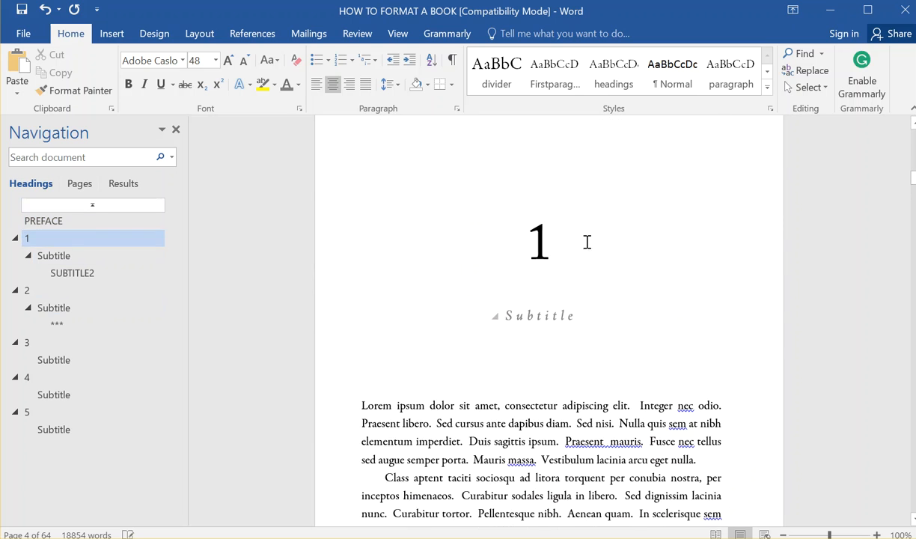
pyautogui.scroll(-15, 532, 329)
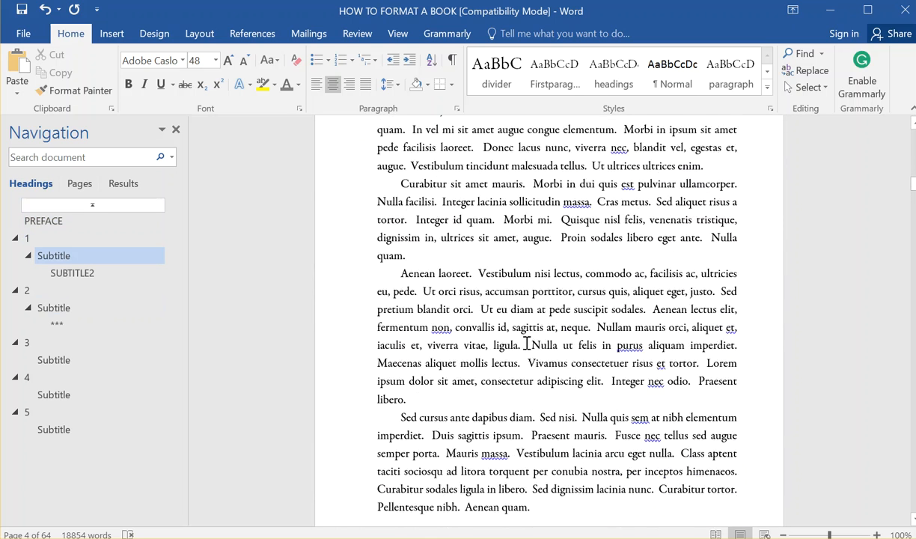
pyautogui.scroll(-1, 520, 356)
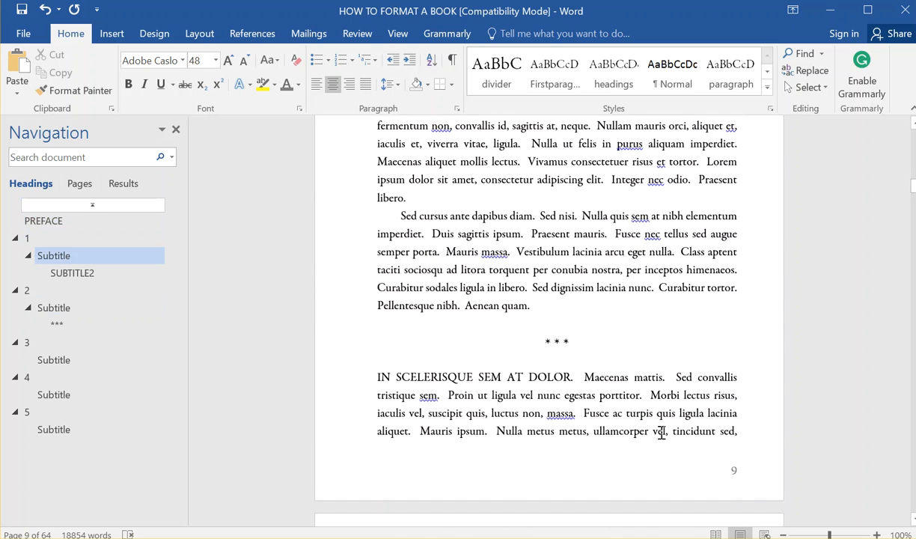
pyautogui.doubleClick(735, 472)
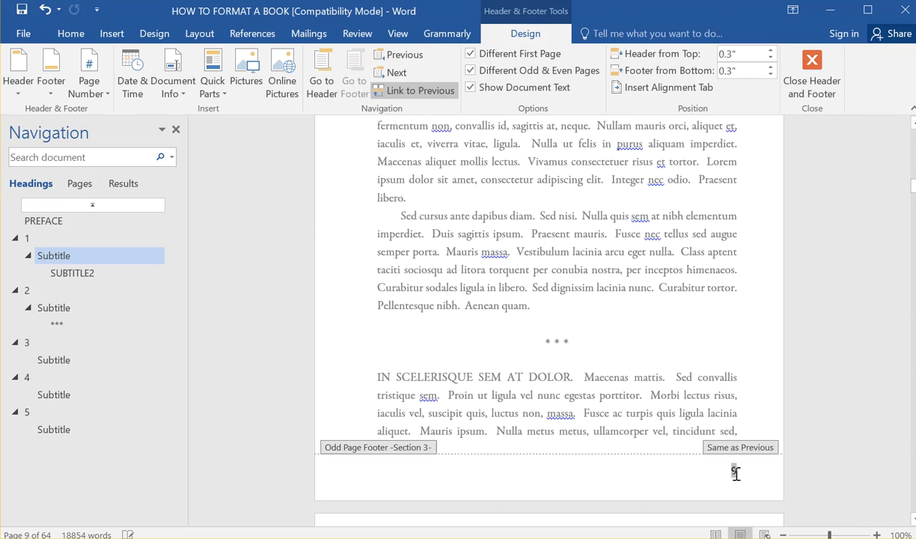
pyautogui.scroll(20, 640, 374)
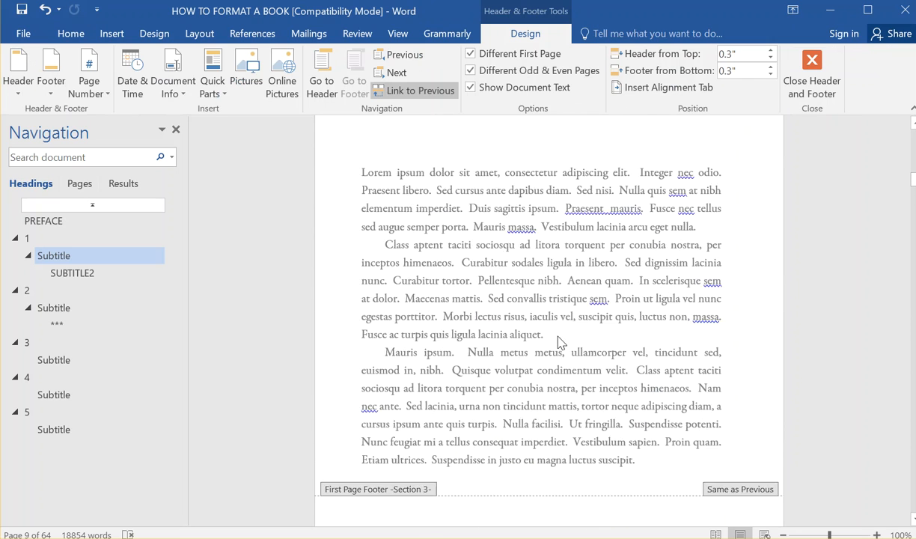
pyautogui.scroll(-10, 561, 342)
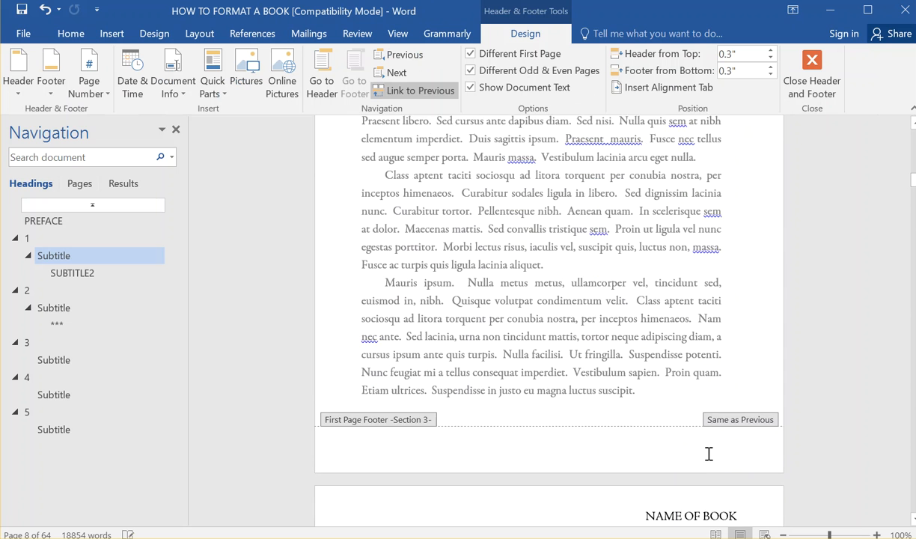
pyautogui.scroll(10, 584, 286)
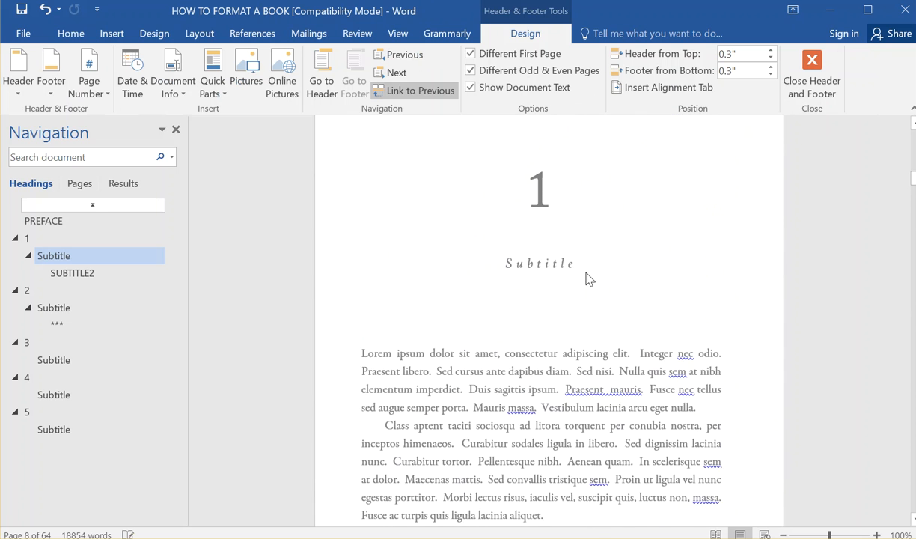
pyautogui.scroll(-7, 539, 359)
pyautogui.scroll(-5, 528, 380)
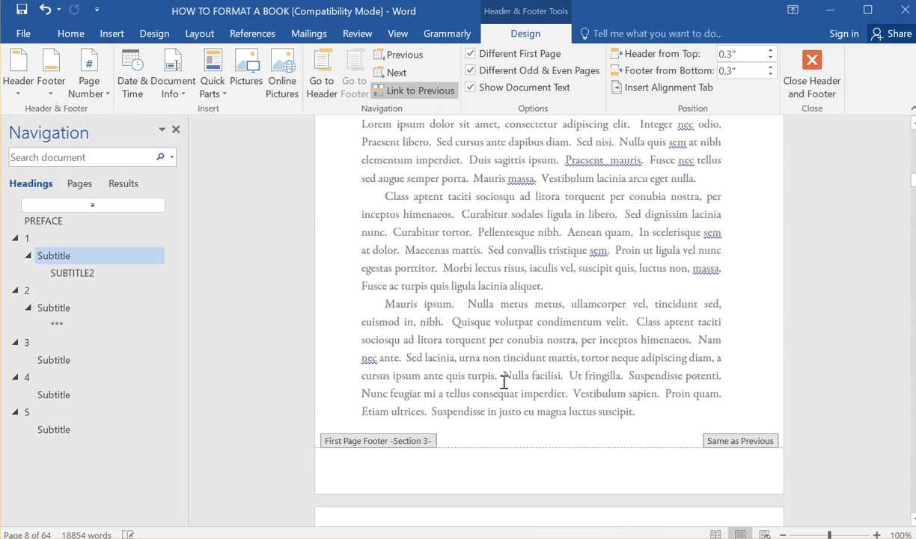
pyautogui.click(410, 91)
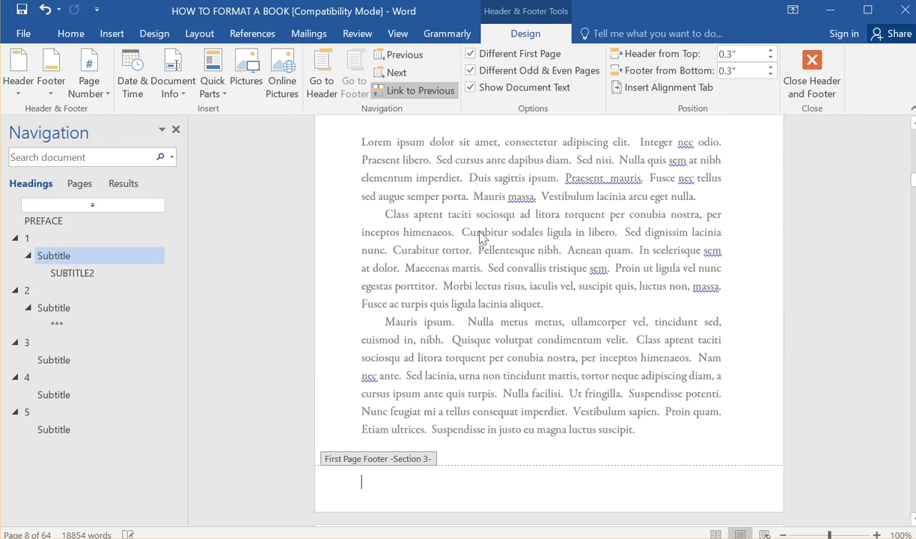
# - Try deleting the page numbers from Section 2's odd and even page footers and check the footers in Section 3
pyautogui.scroll(-10, 554, 318)
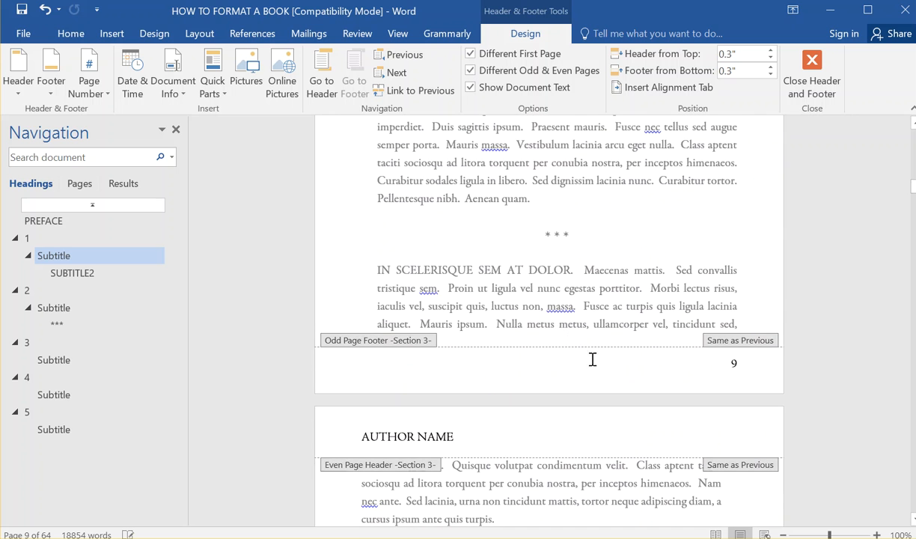
pyautogui.scroll(10, 582, 323)
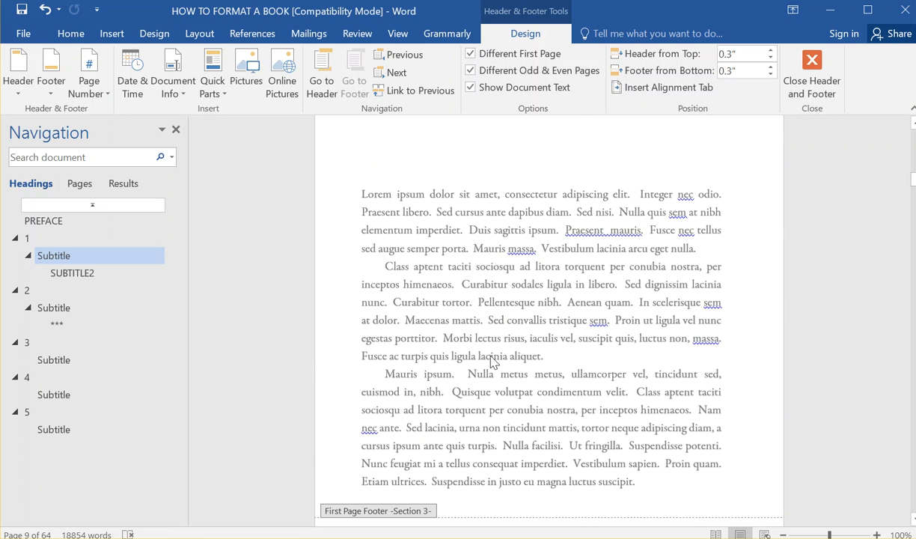
pyautogui.scroll(8, 501, 312)
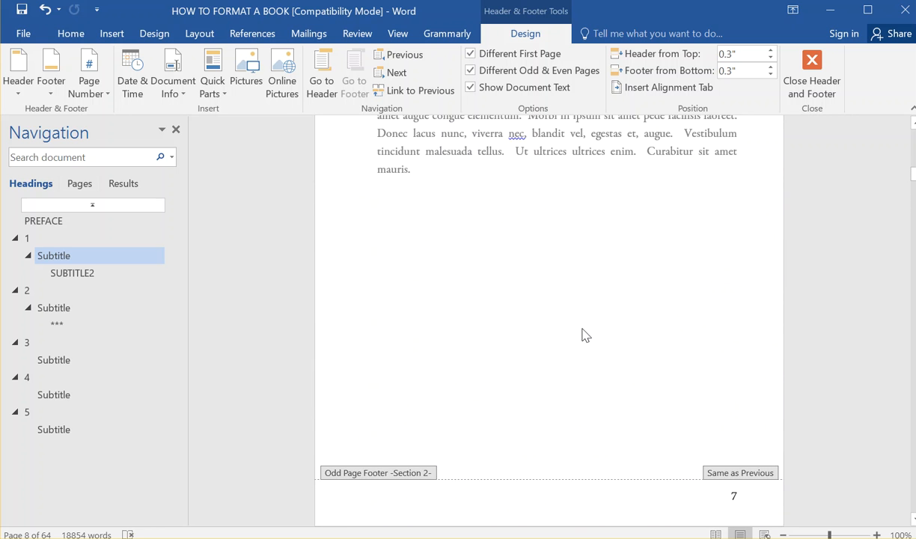
pyautogui.scroll(-4, 585, 335)
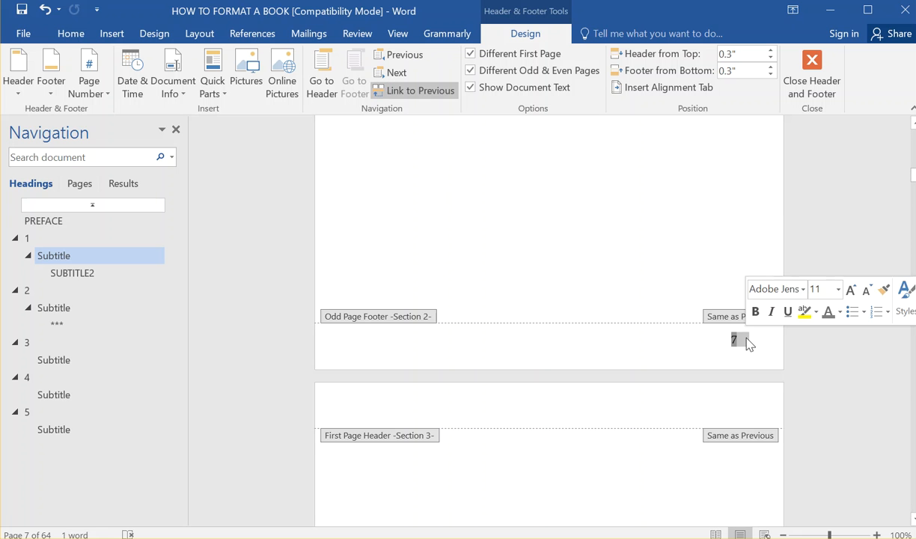
pyautogui.press('Delete')
pyautogui.scroll(10, 621, 358)
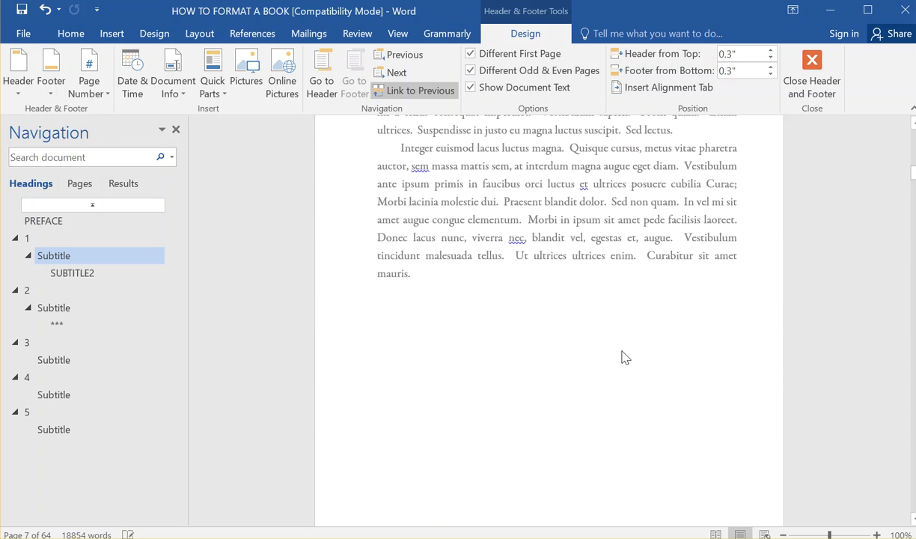
pyautogui.doubleClick(363, 197)
pyautogui.press('Delete')
pyautogui.scroll(-10, 579, 252)
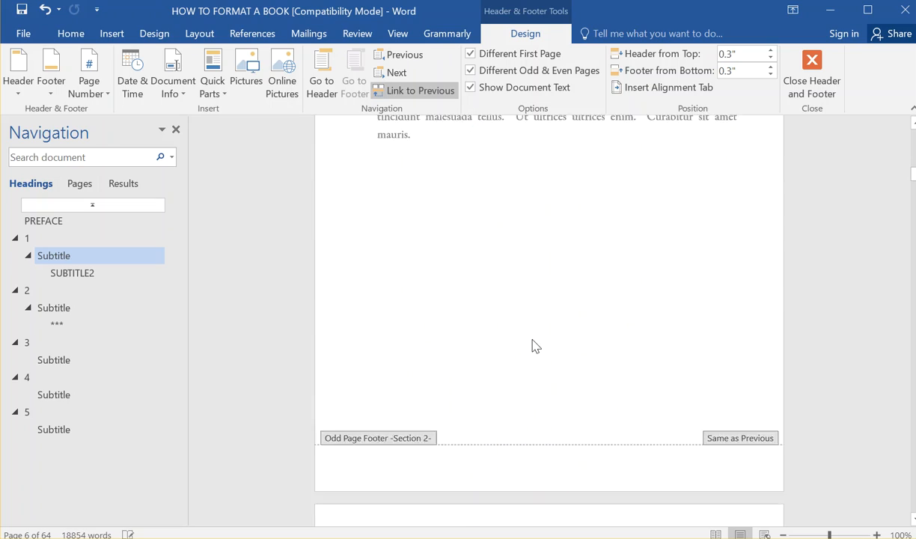
pyautogui.scroll(-20, 535, 345)
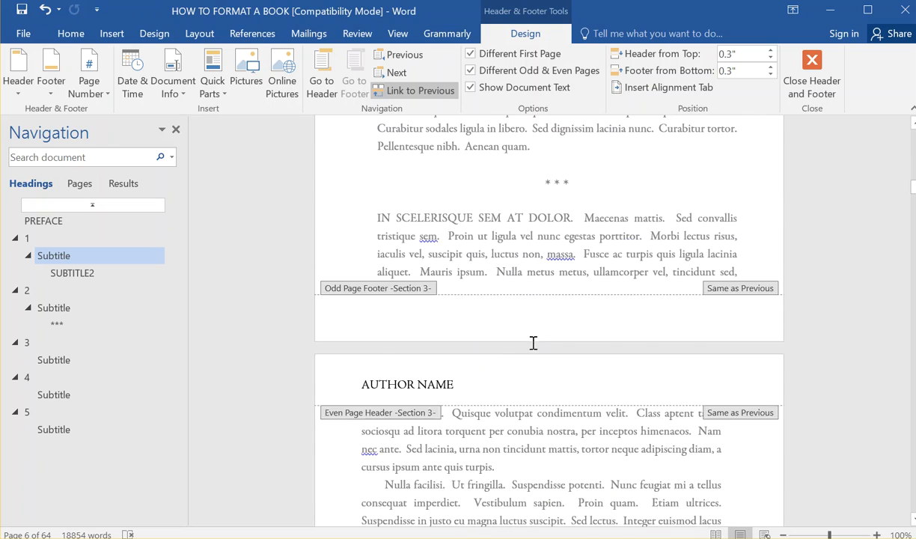
pyautogui.scroll(-20, 529, 351)
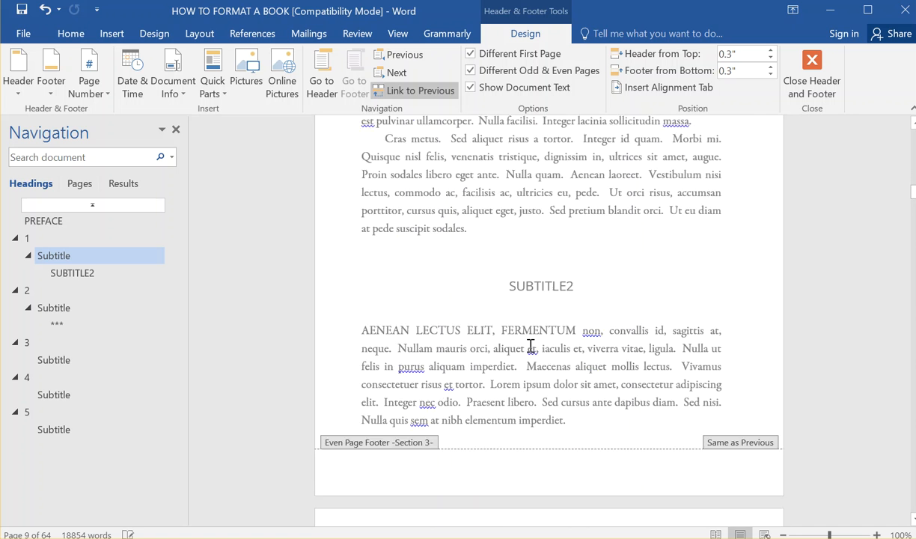
# - Undo the page number deletions in the odd and even page footers and check the footers around chapter 1
pyautogui.scroll(3, 529, 351)
pyautogui.click(46, 11)
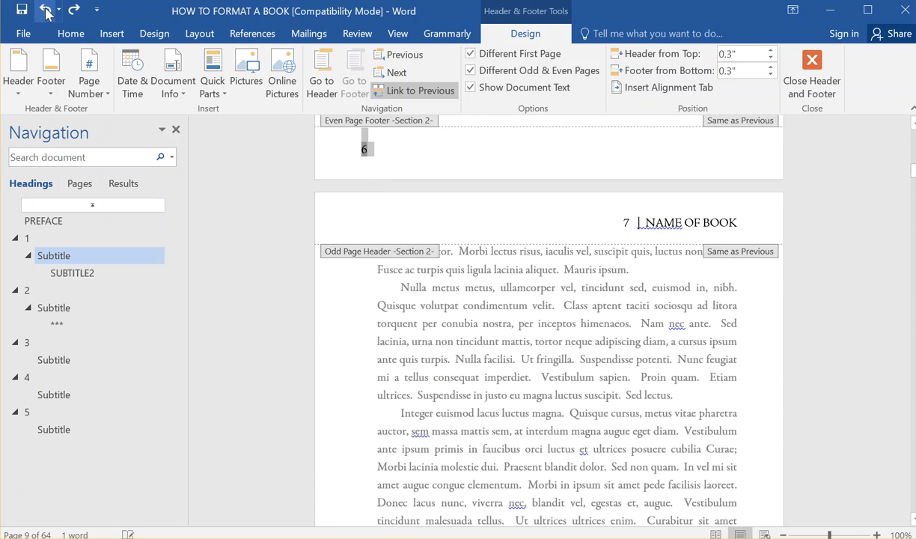
pyautogui.scroll(-5, 556, 318)
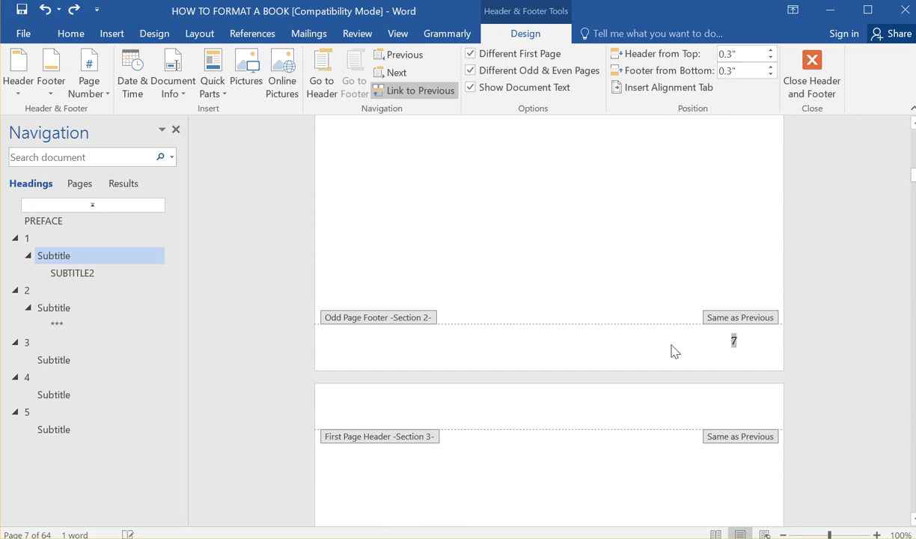
pyautogui.scroll(15, 550, 303)
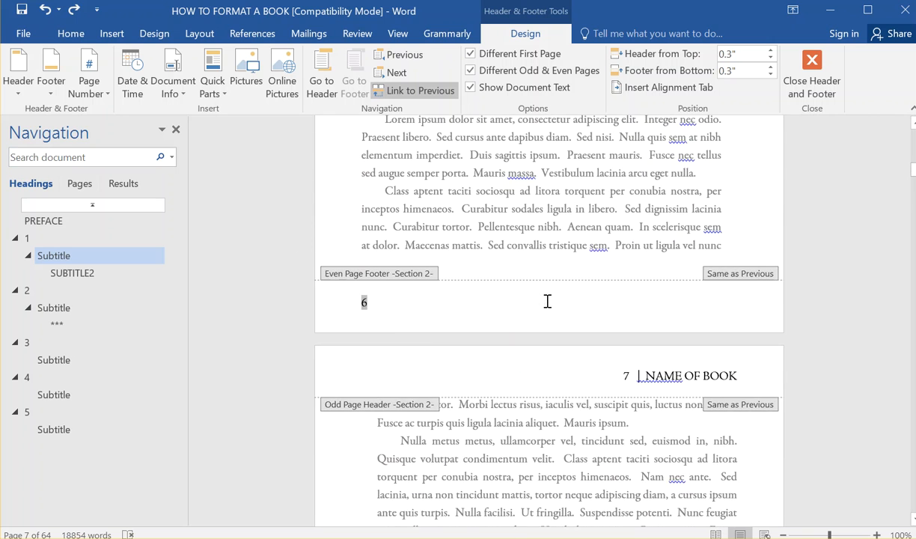
pyautogui.scroll(-15, 550, 307)
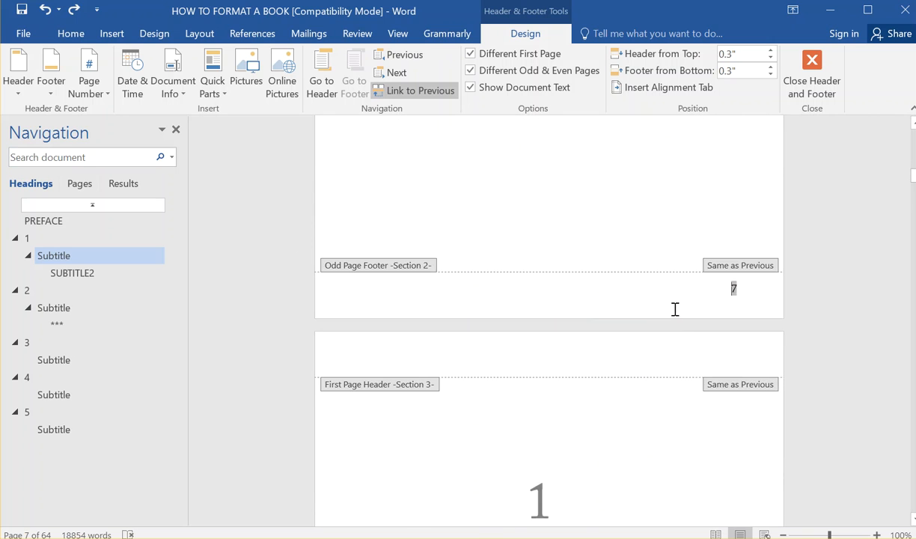
pyautogui.scroll(-15, 605, 325)
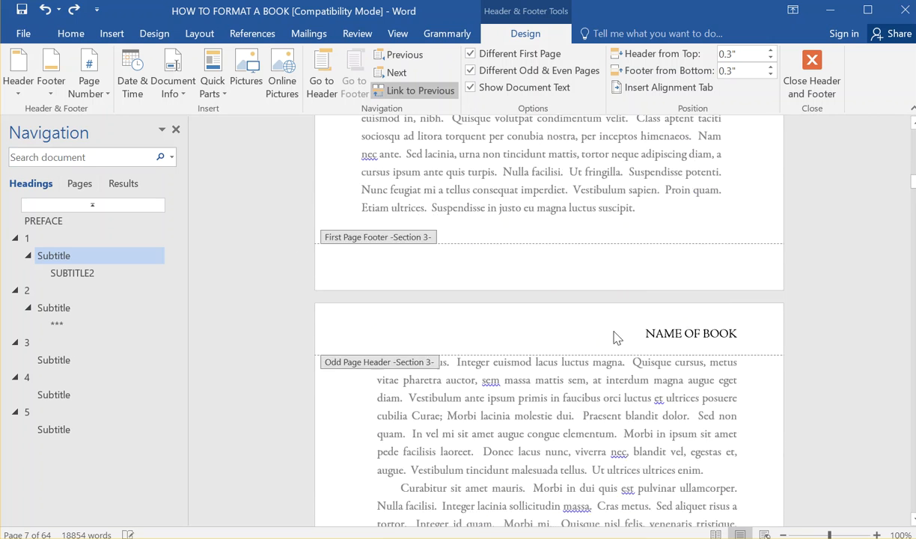
pyautogui.scroll(15, 643, 329)
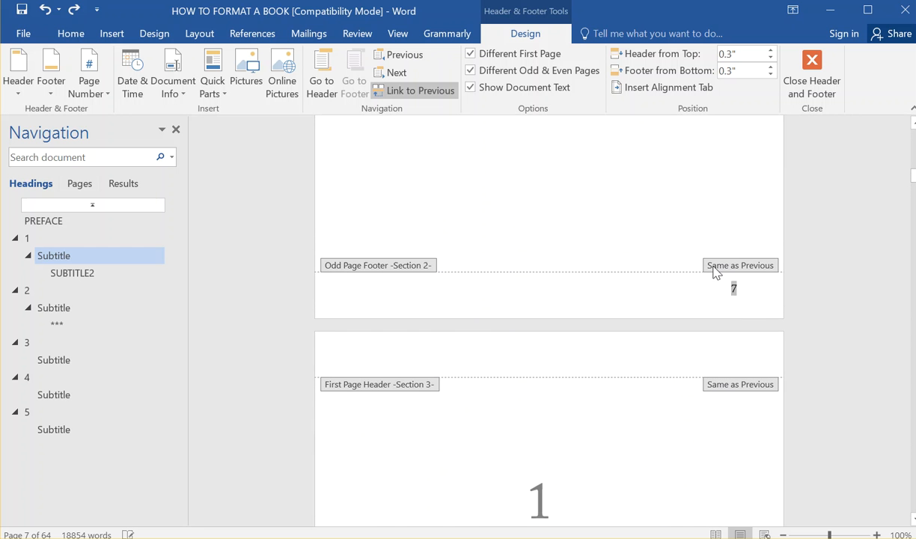
# - Paste a copied page number into Section 3's first page footer on the chapter 1 opening page
pyautogui.scroll(-12, 731, 295)
pyautogui.click(729, 286)
pyautogui.write('8')
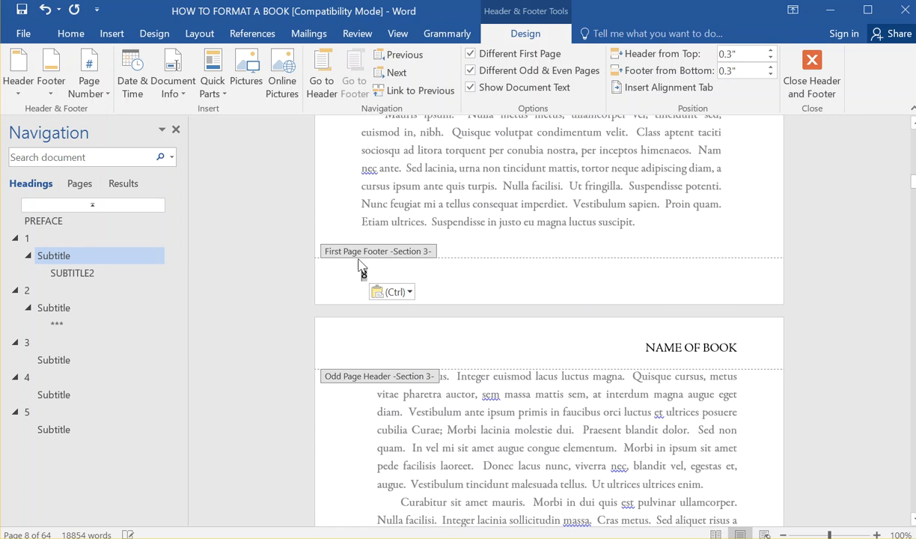
# - Try right alignment for the page number in Section 3's first page footer, and return it to left alignment
pyautogui.click(72, 34)
pyautogui.click(349, 84)
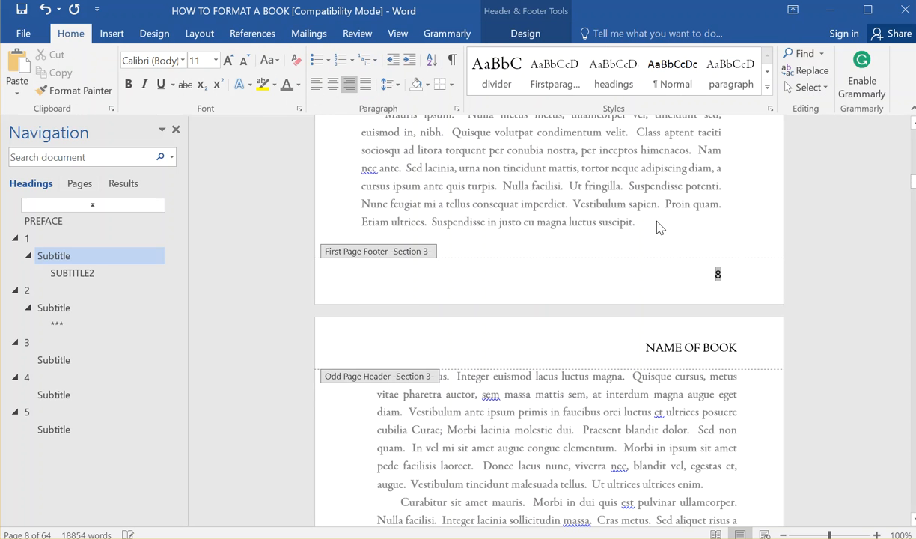
pyautogui.scroll(4, 584, 229)
pyautogui.scroll(-1, 585, 231)
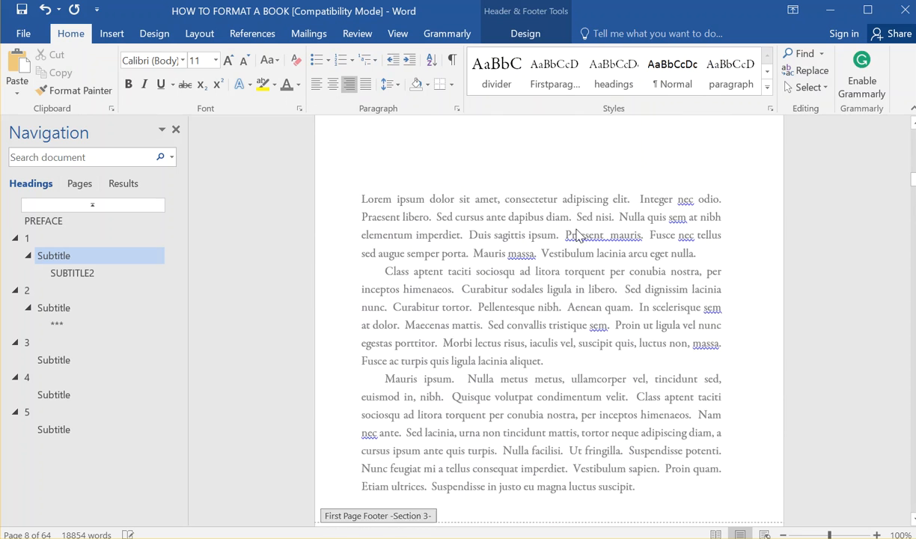
pyautogui.scroll(6, 574, 238)
pyautogui.scroll(-10, 575, 238)
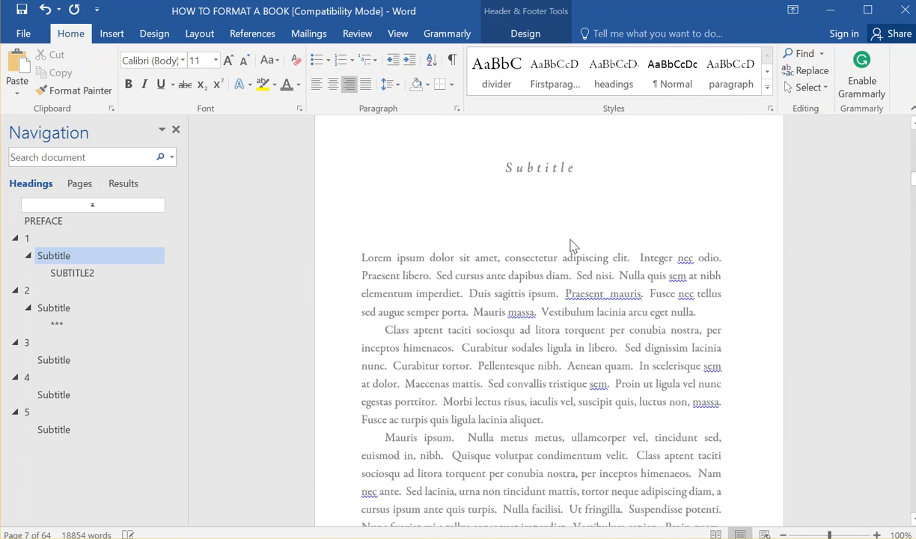
pyautogui.click(317, 84)
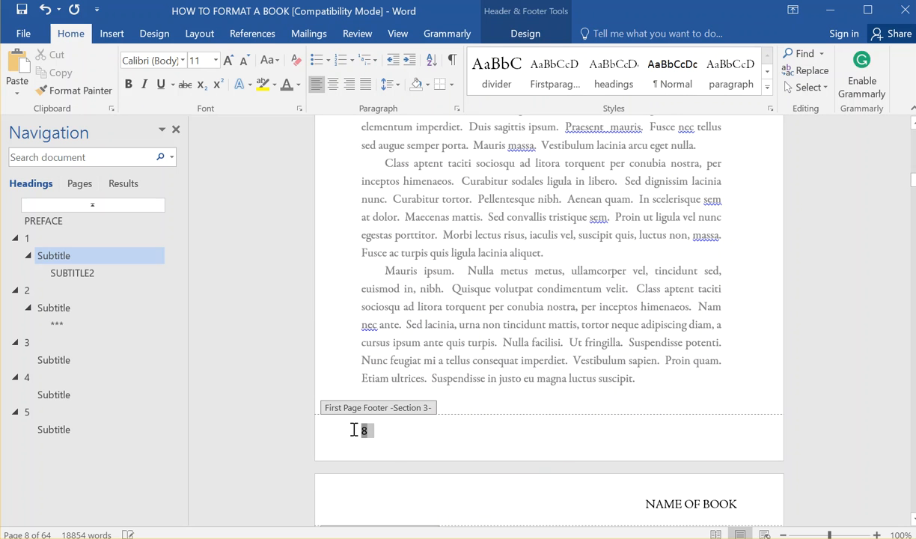
# - Delete the page number from Section 3's first page footer on the chapter 1 opening page
pyautogui.scroll(8, 448, 224)
pyautogui.scroll(1, 457, 214)
pyautogui.doubleClick(463, 304)
pyautogui.scroll(-5, 476, 352)
pyautogui.scroll(-1, 475, 363)
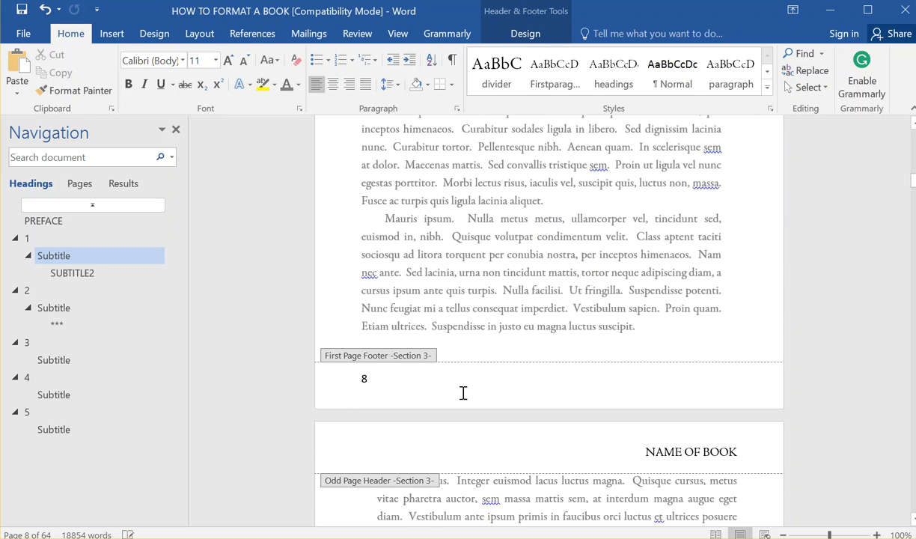
pyautogui.click(323, 377)
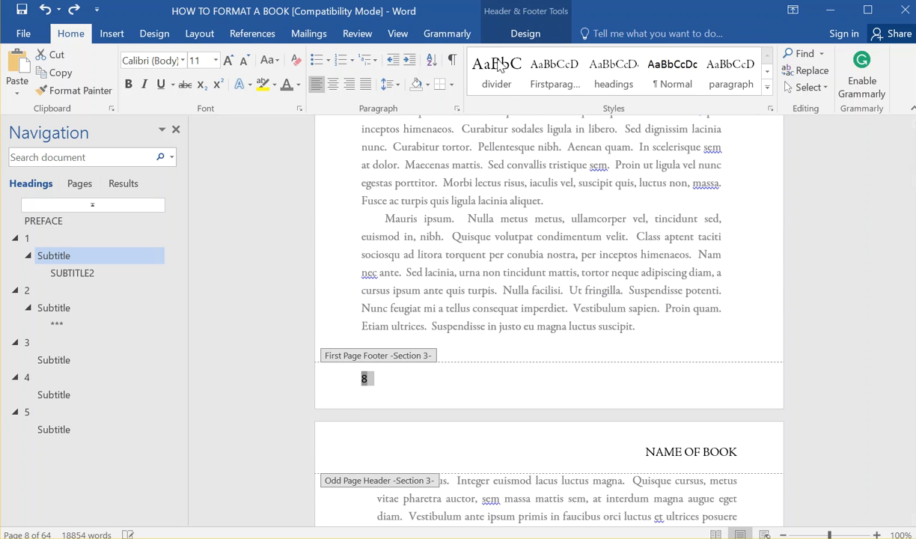
pyautogui.click(516, 33)
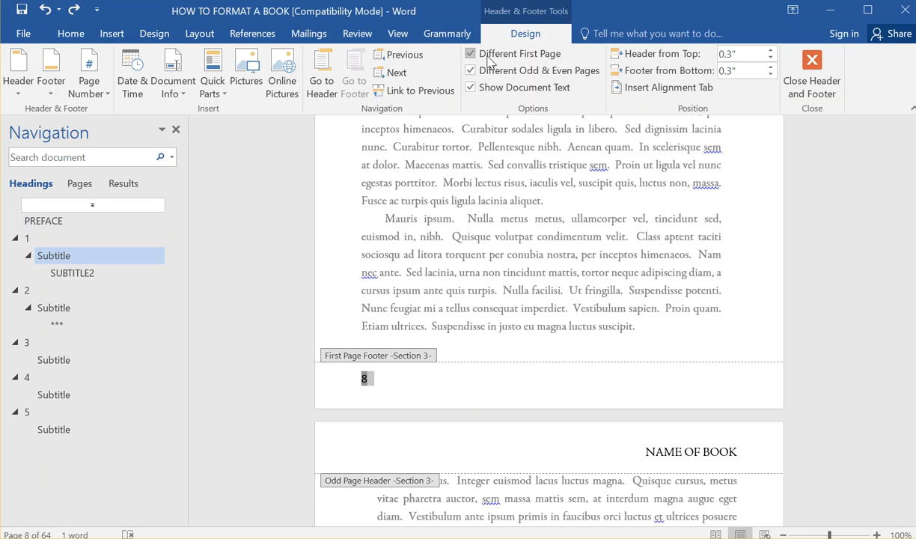
pyautogui.press('Delete')
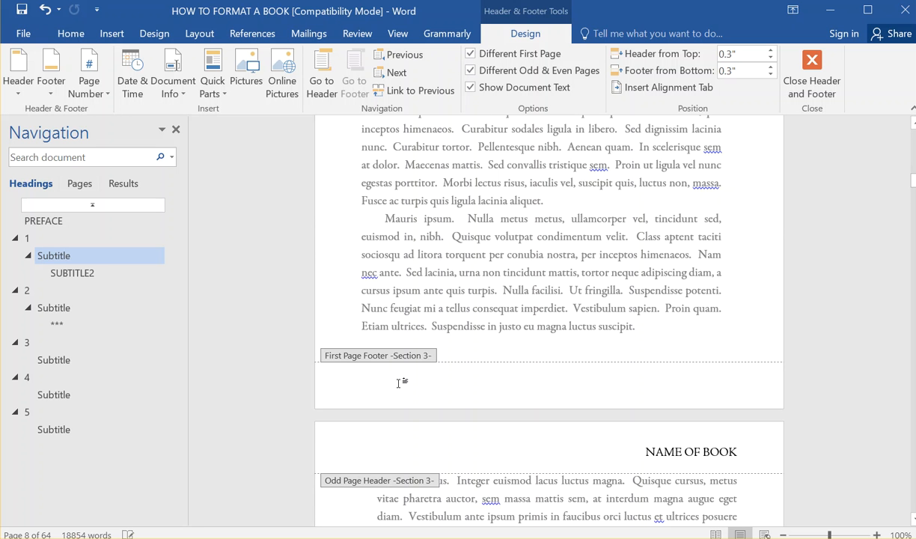
# - Restart Section 3's page numbering at 1 through the page number format of its odd page footer
pyautogui.scroll(-6, 471, 394)
pyautogui.scroll(-4, 472, 395)
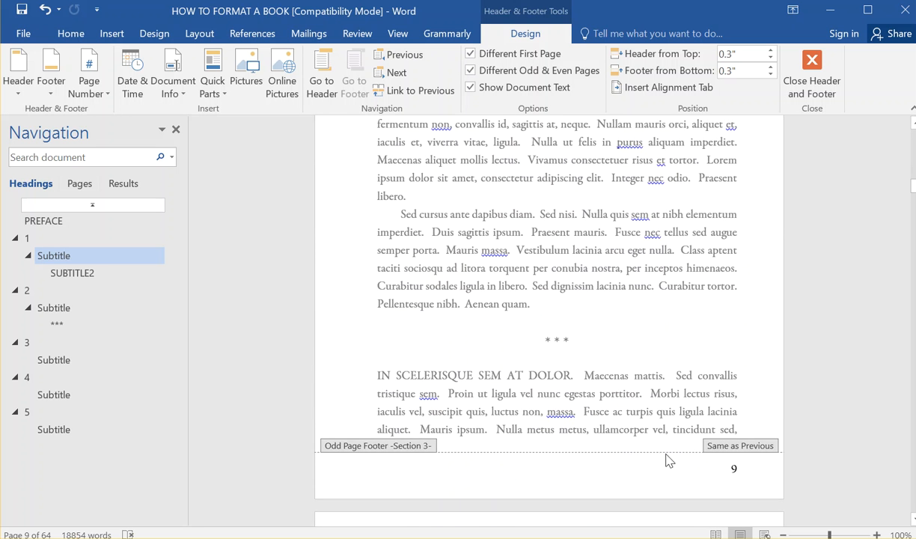
pyautogui.click(736, 470)
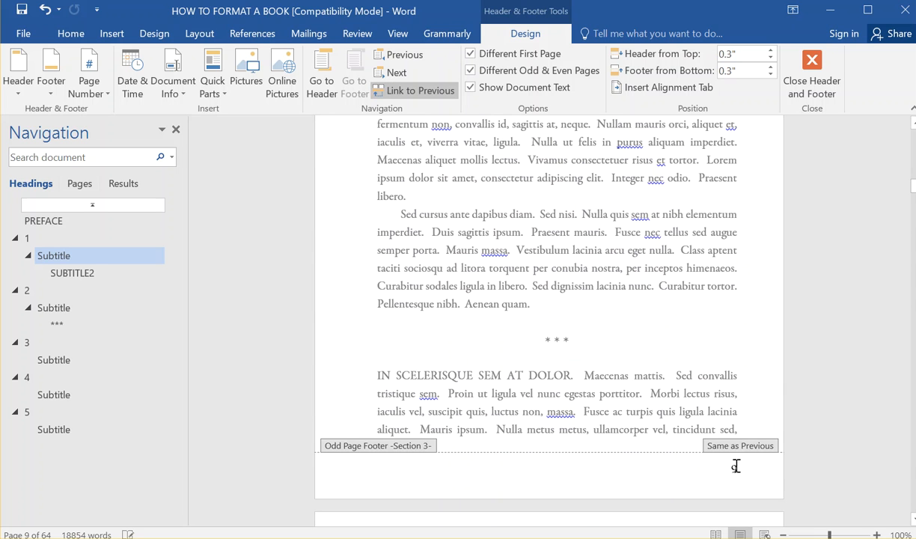
pyautogui.doubleClick(733, 468)
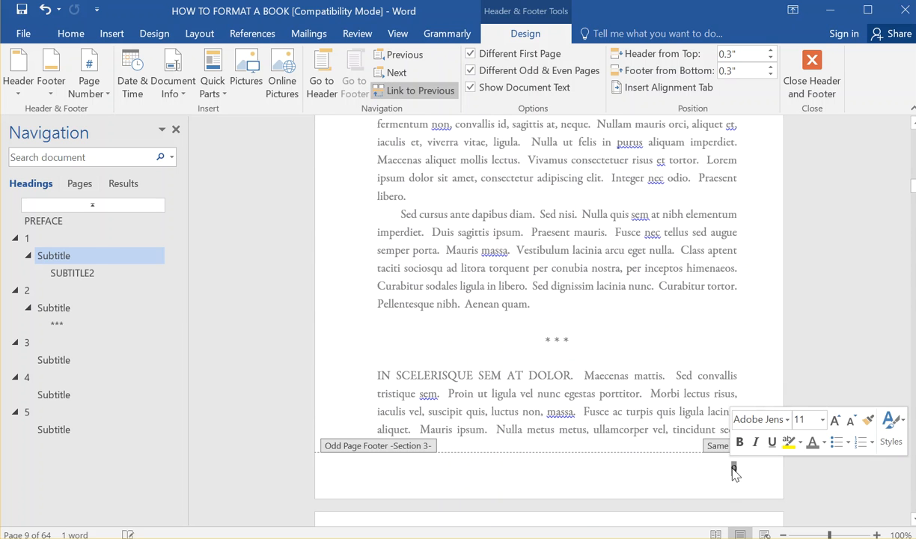
pyautogui.rightClick(735, 469)
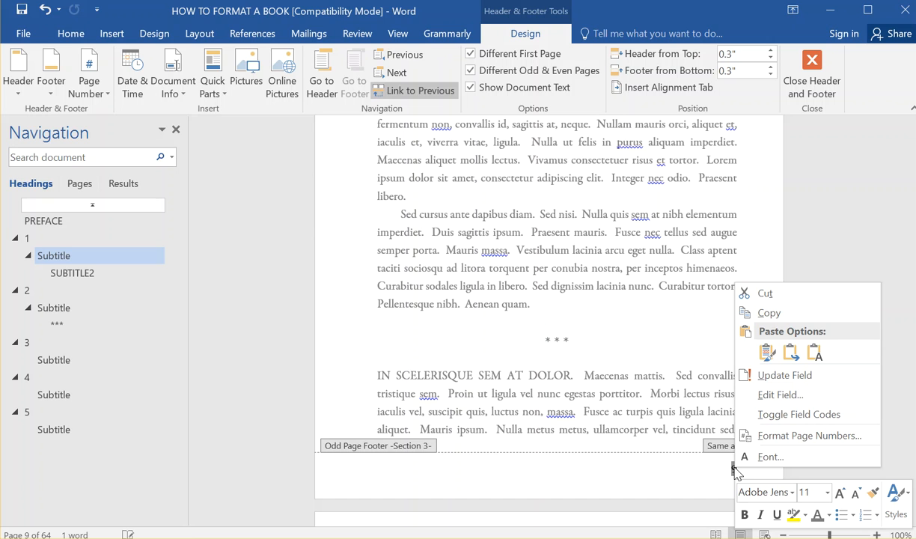
pyautogui.click(788, 437)
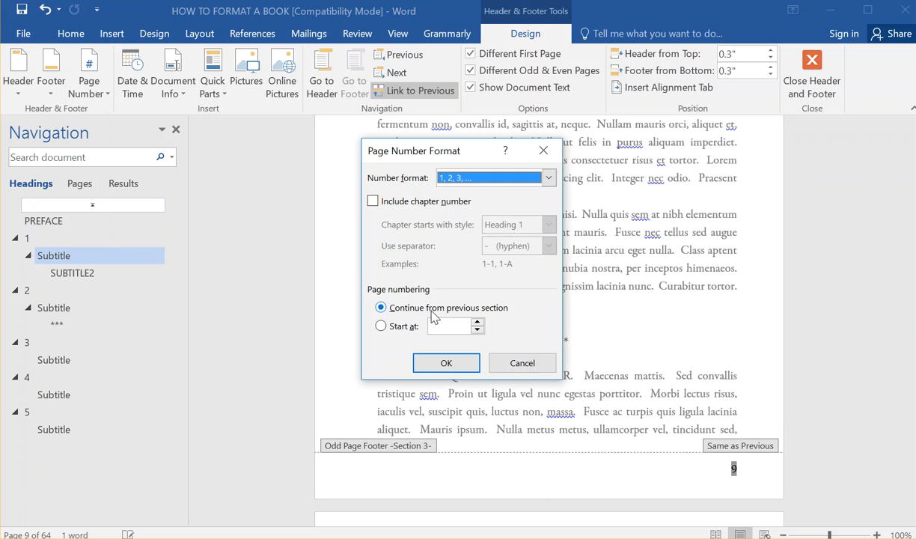
pyautogui.click(380, 325)
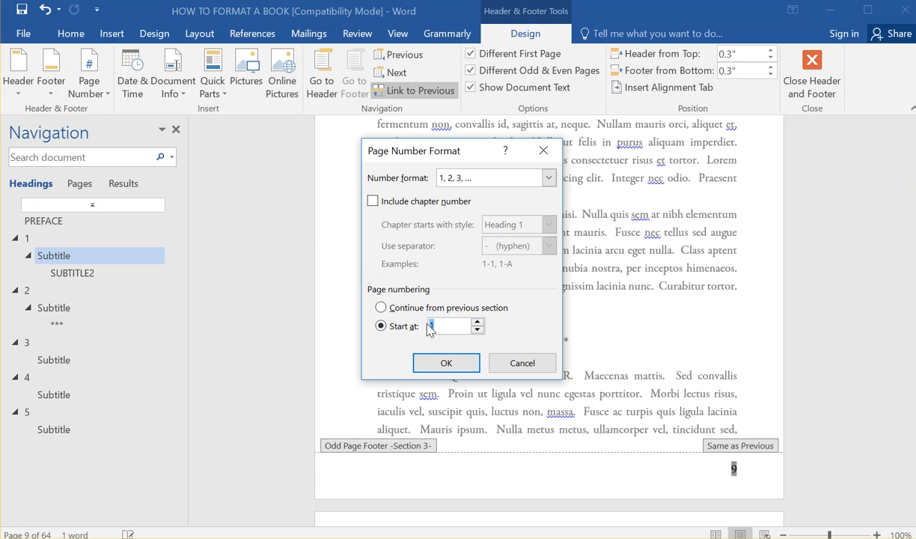
pyautogui.click(458, 365)
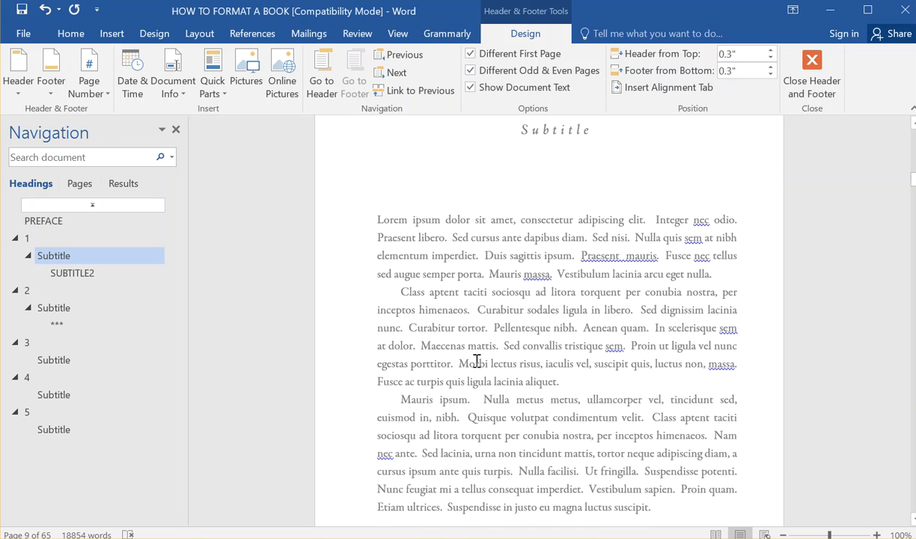
# - Check the page numbers in Section 3's footers across chapter 1 and on the last pages of the book
pyautogui.scroll(-11, 485, 370)
pyautogui.scroll(5, 479, 382)
pyautogui.scroll(8, 479, 381)
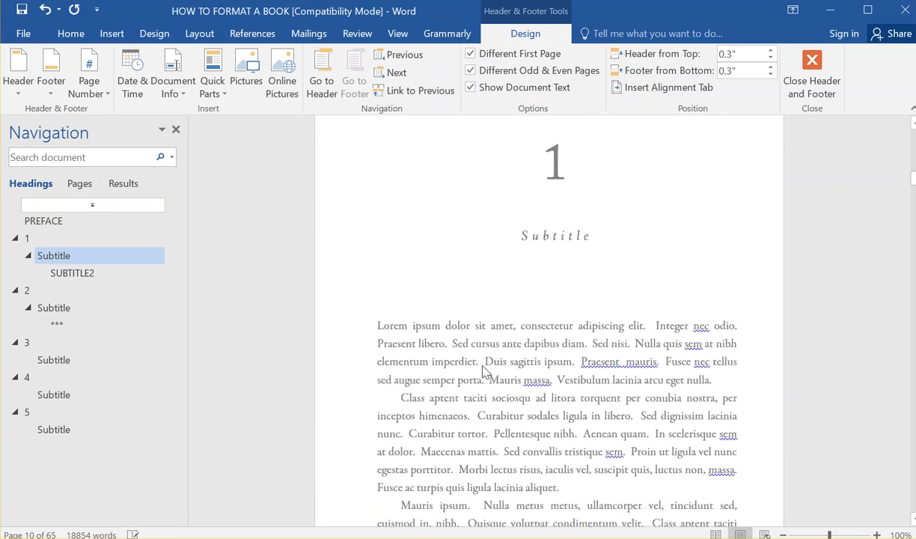
pyautogui.scroll(-10, 495, 321)
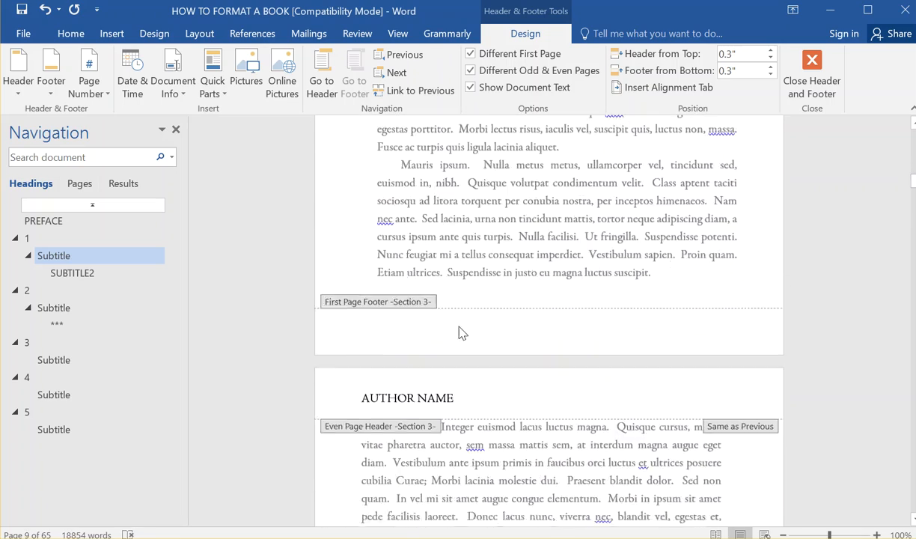
pyautogui.scroll(1, 520, 258)
pyautogui.scroll(-12, 425, 375)
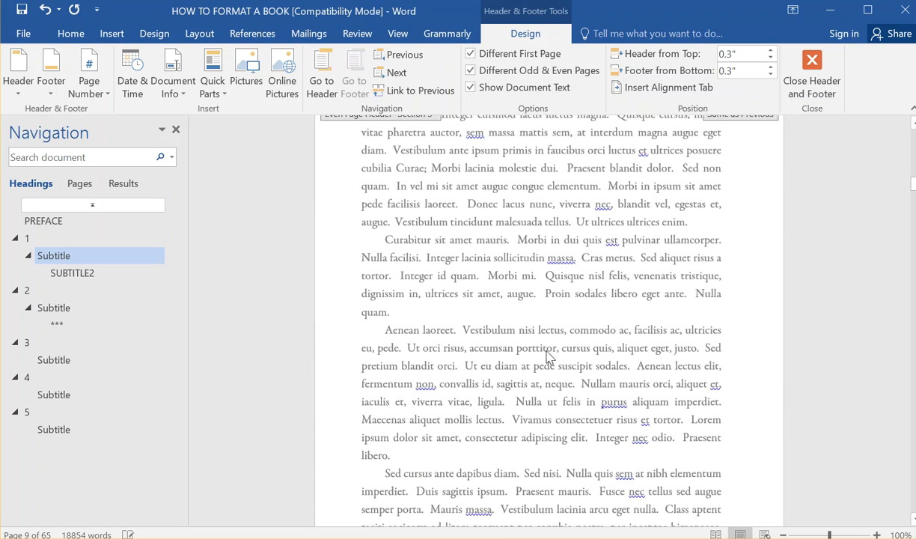
pyautogui.scroll(-15, 399, 378)
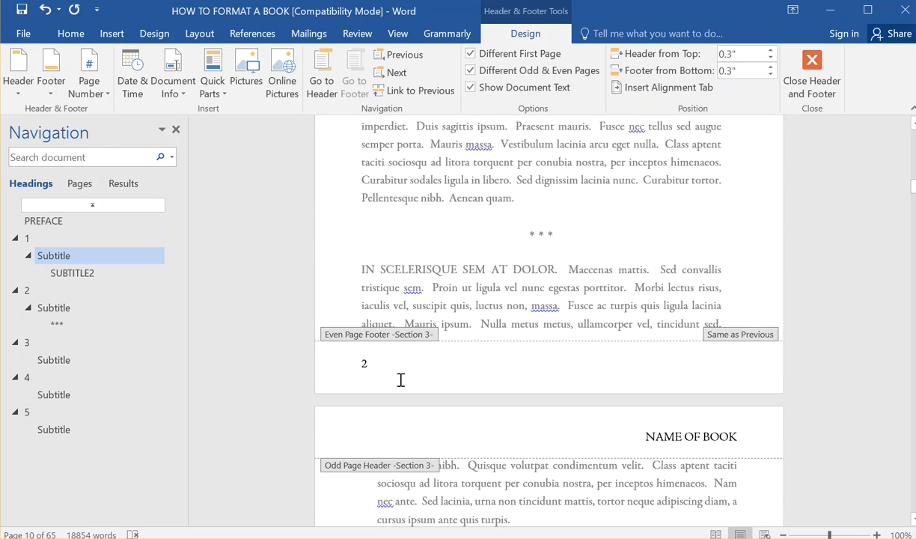
pyautogui.scroll(-8, 390, 389)
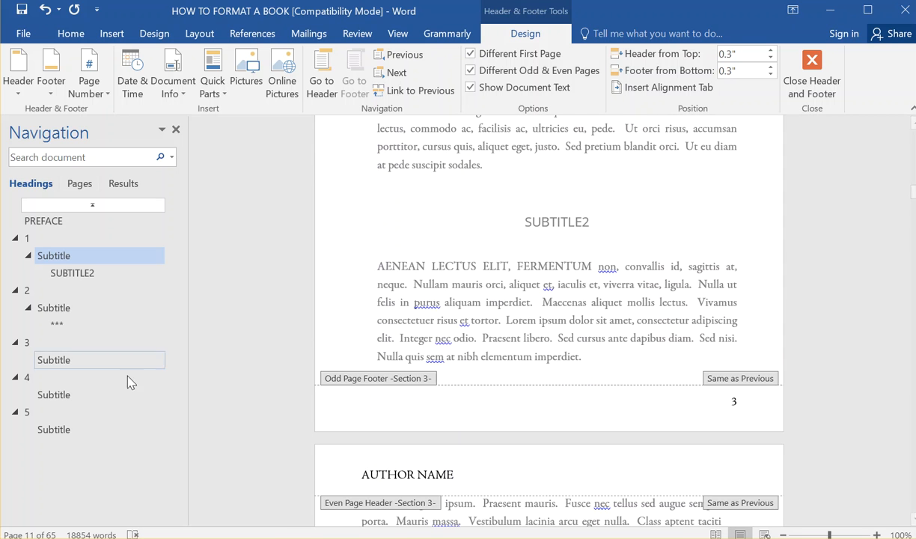
pyautogui.click(53, 429)
pyautogui.scroll(-14, 658, 394)
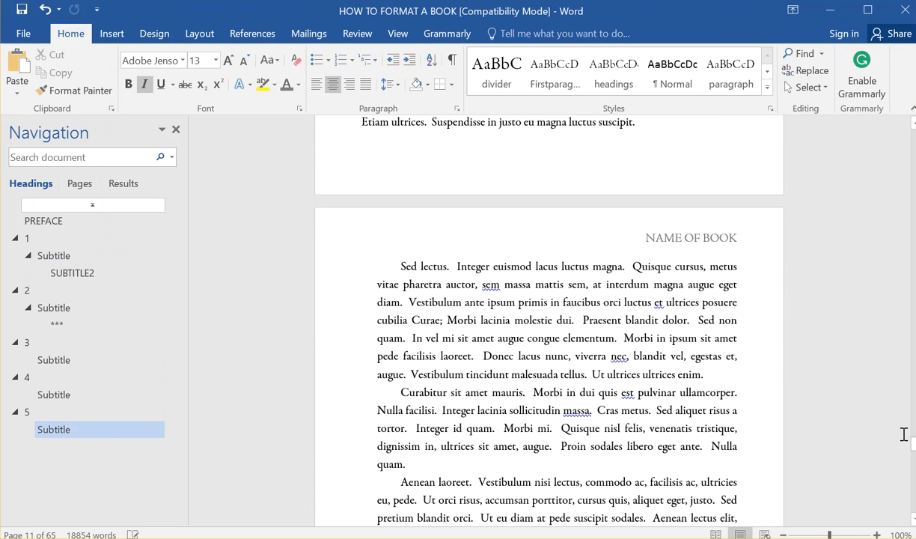
pyautogui.moveTo(913, 447); pyautogui.dragTo(898, 510)
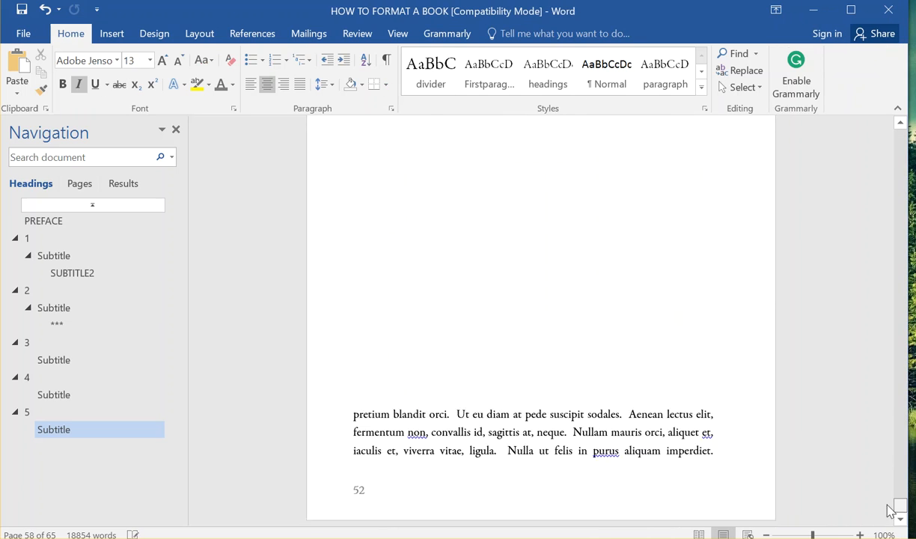
pyautogui.scroll(10, 397, 391)
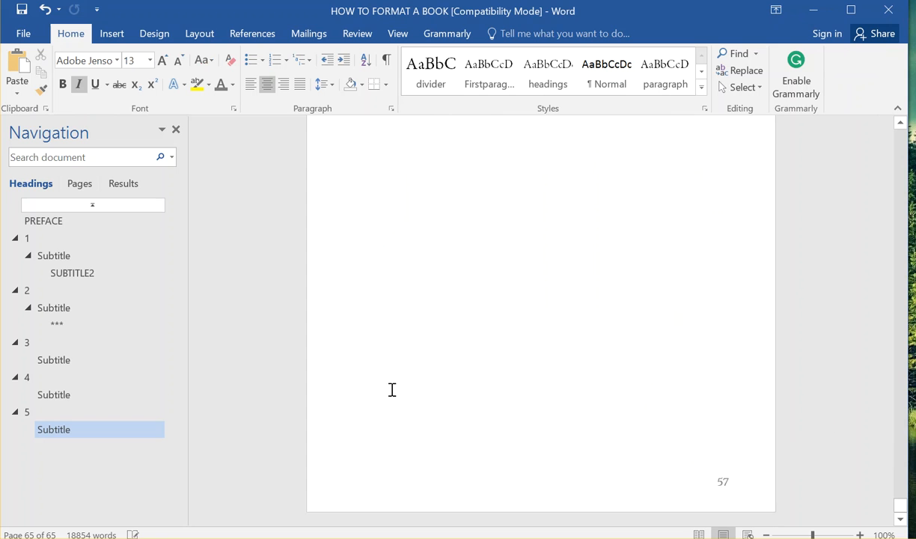
# - Format the preface page numbers in Section 2 as lowercase Roman numerals (i, ii, iii) starting at i
pyautogui.click(60, 222)
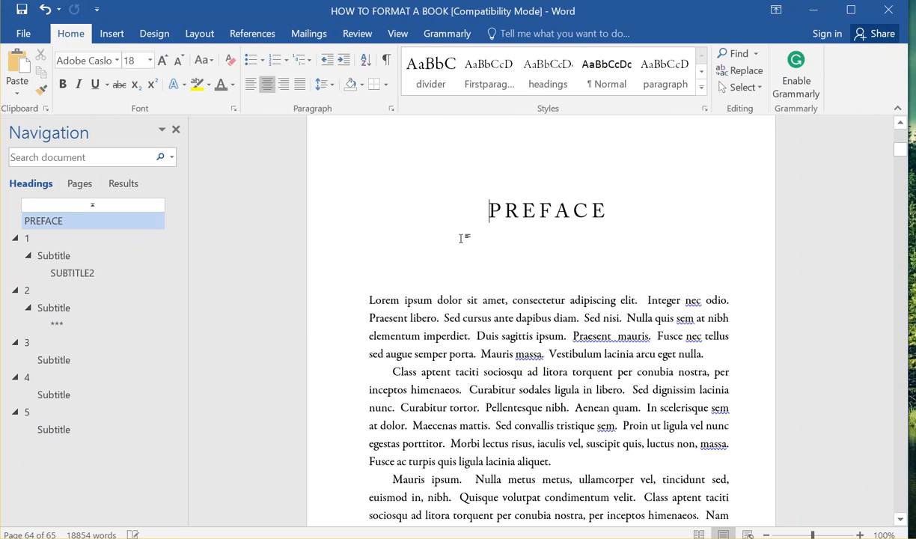
pyautogui.scroll(5, 467, 243)
pyautogui.scroll(-8, 478, 277)
pyautogui.scroll(-5, 485, 291)
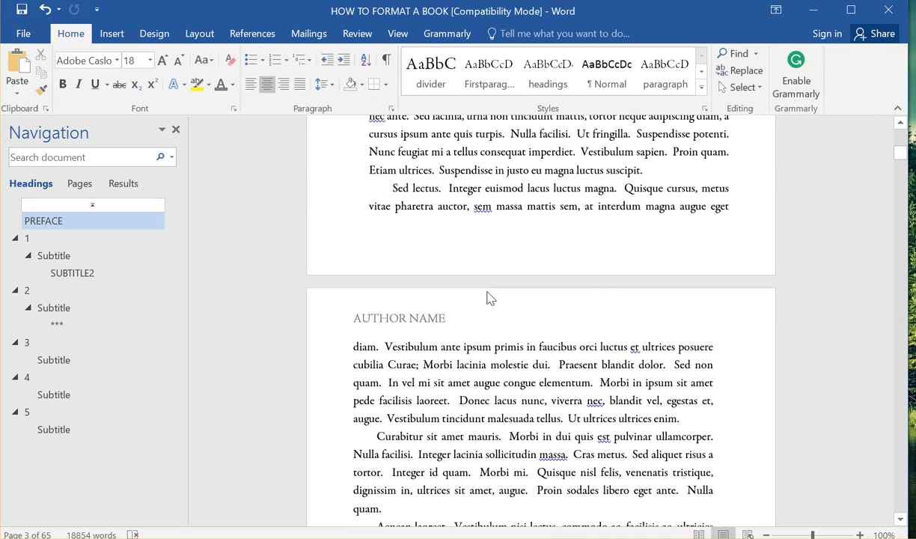
pyautogui.scroll(-8, 495, 259)
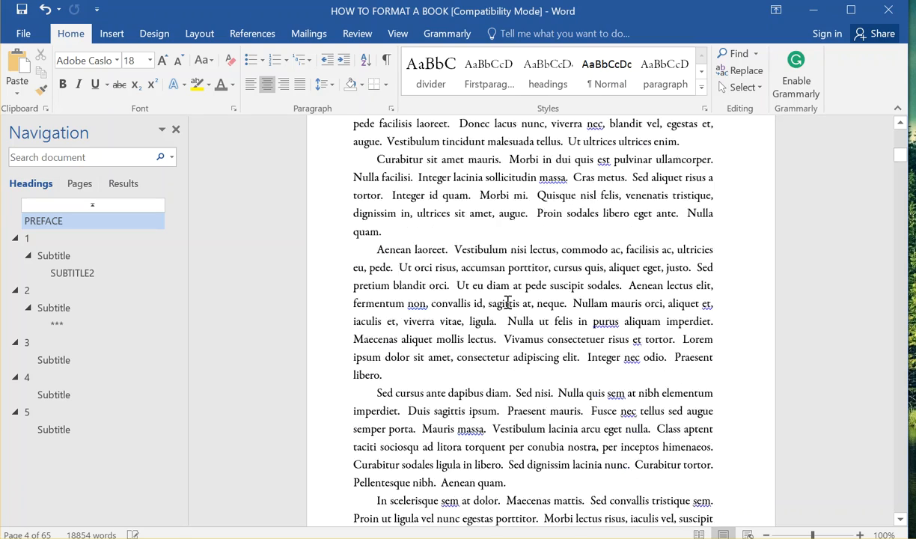
pyautogui.scroll(6, 507, 305)
pyautogui.scroll(1, 507, 304)
pyautogui.scroll(-9, 464, 329)
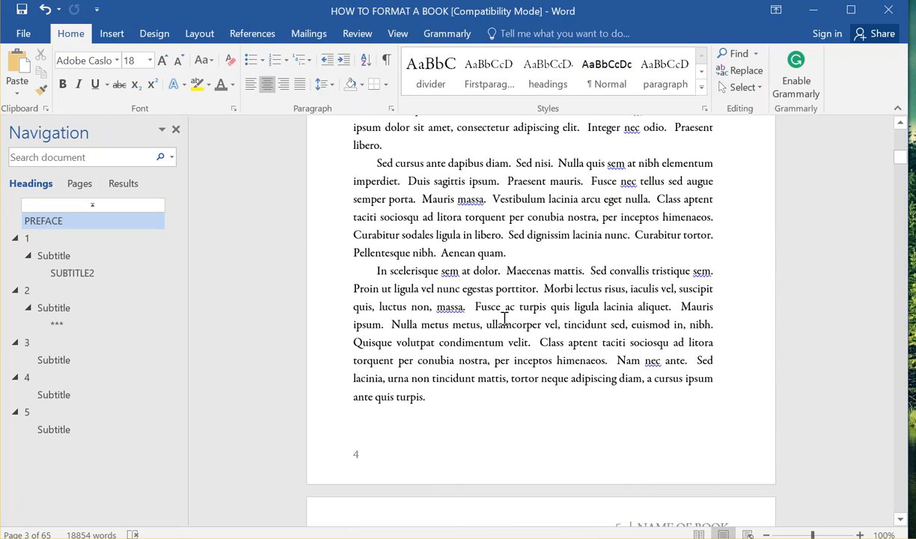
pyautogui.doubleClick(359, 444)
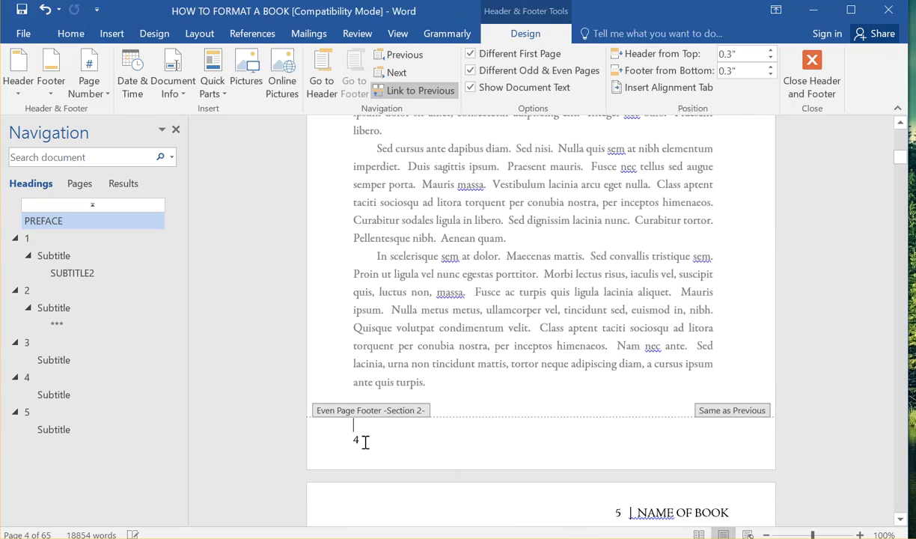
pyautogui.rightClick(357, 440)
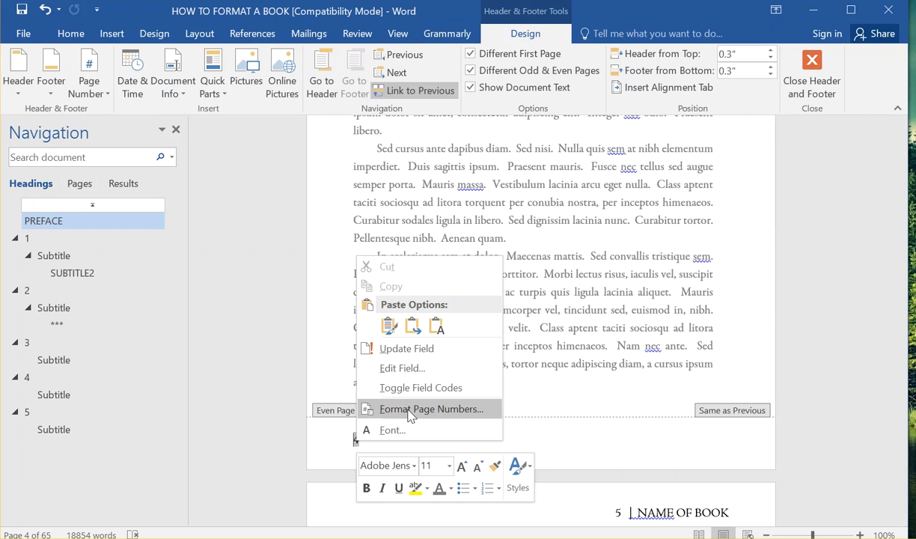
pyautogui.click(409, 411)
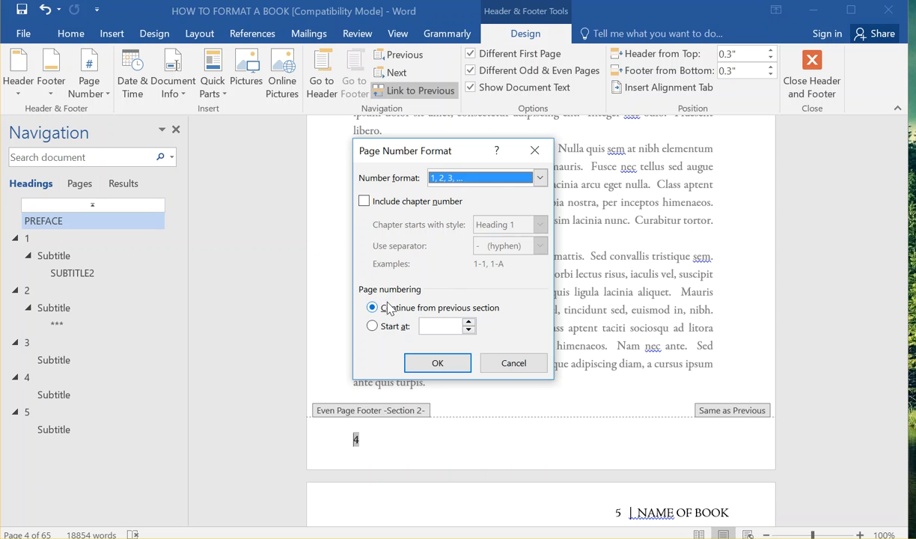
pyautogui.click(373, 327)
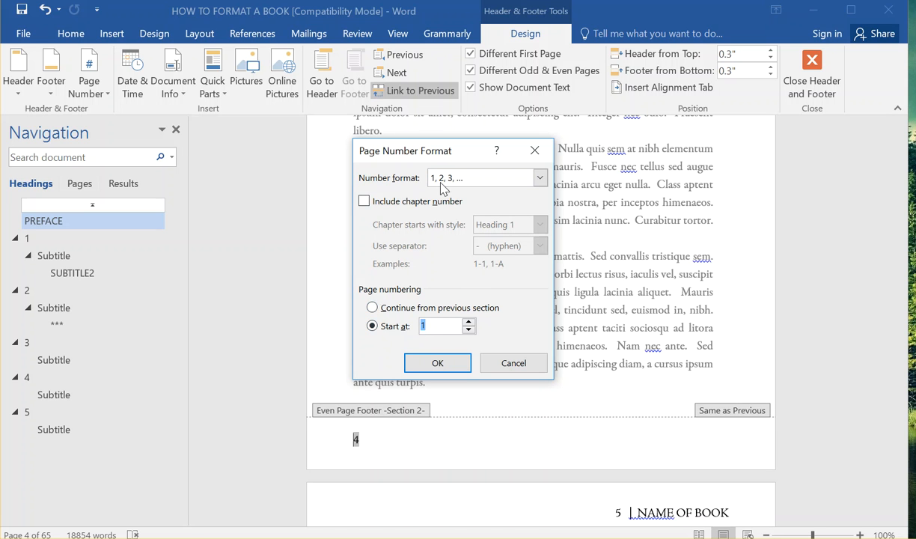
pyautogui.click(539, 180)
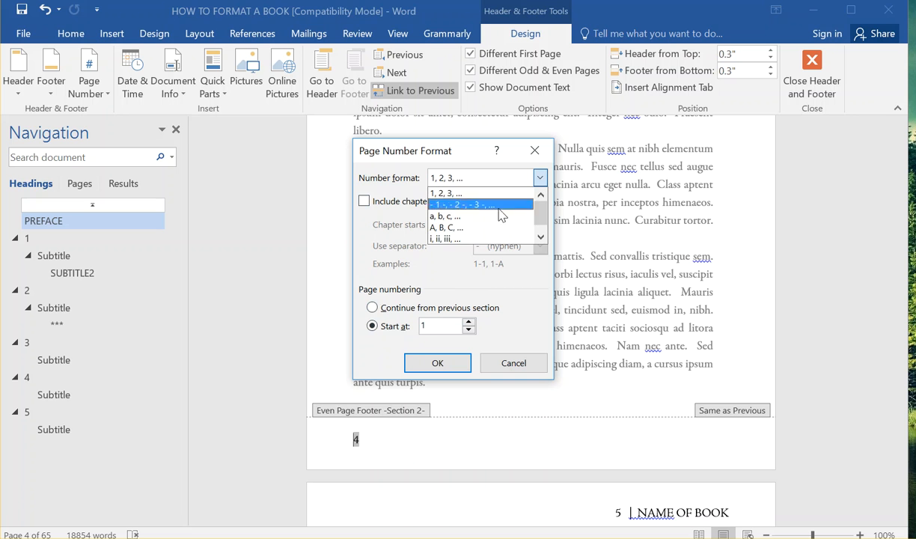
pyautogui.click(471, 239)
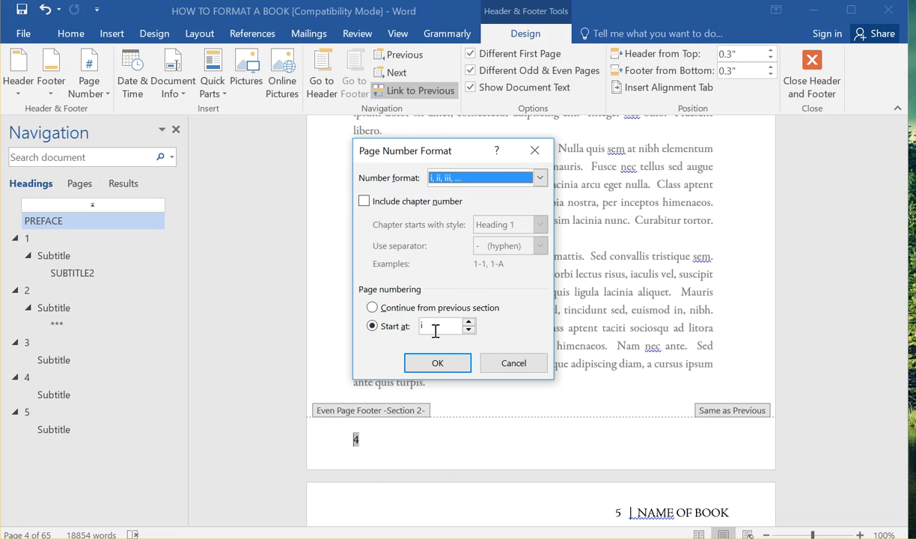
pyautogui.click(448, 365)
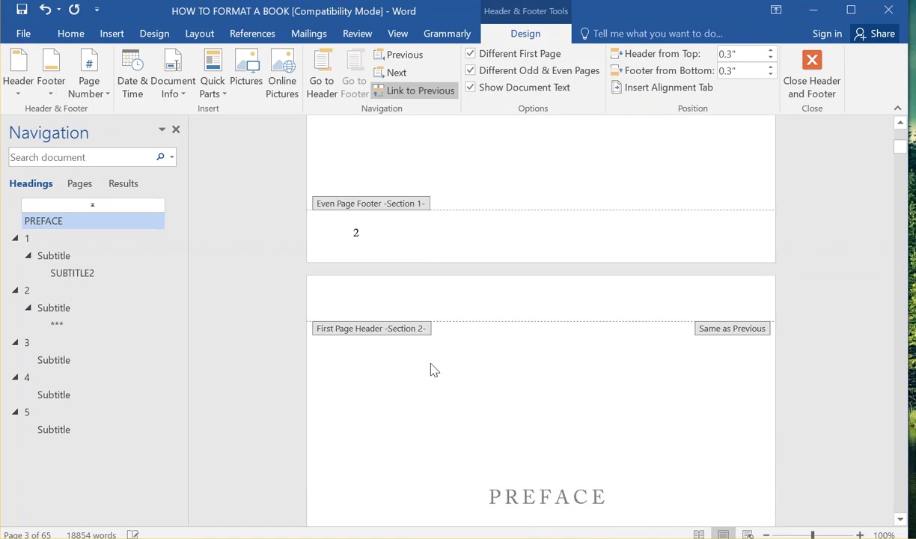
# - Check the page numbers in Section 2's headers and footers across the preface pages
pyautogui.scroll(-15, 432, 365)
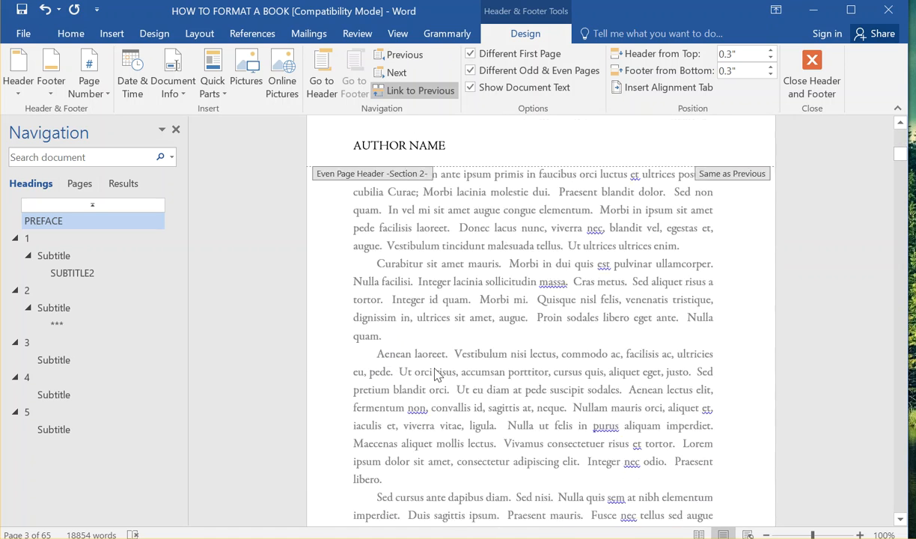
pyautogui.scroll(15, 436, 372)
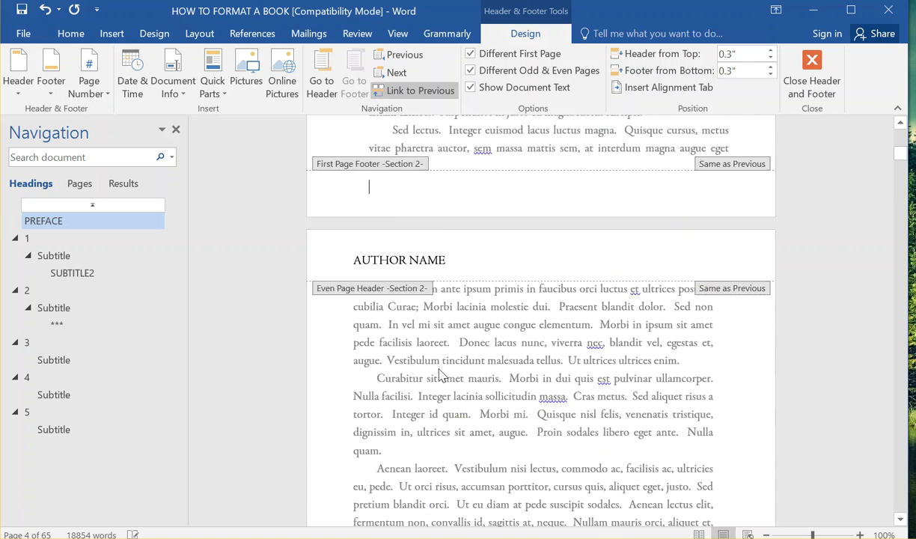
pyautogui.scroll(1, 580, 299)
pyautogui.scroll(-5, 532, 329)
pyautogui.scroll(-15, 501, 487)
pyautogui.scroll(-3, 393, 419)
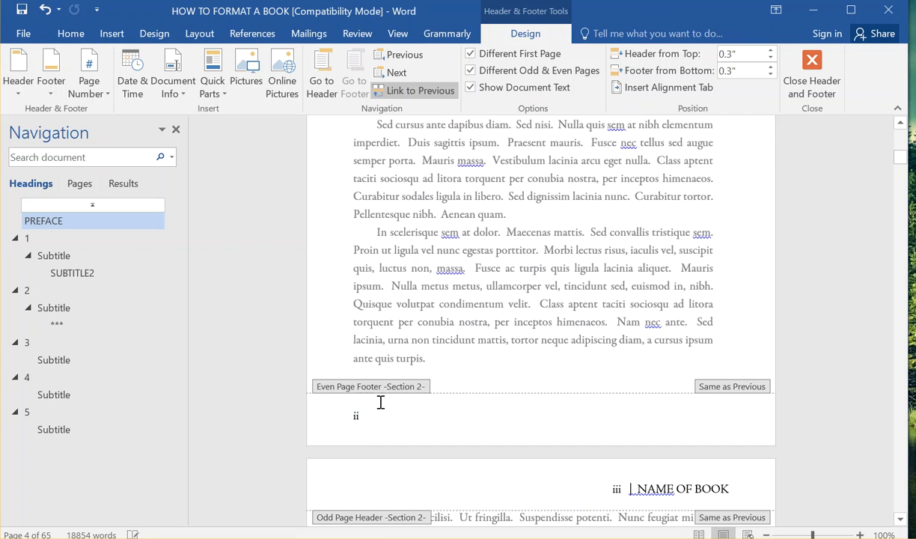
pyautogui.scroll(6, 403, 380)
pyautogui.scroll(-5, 436, 320)
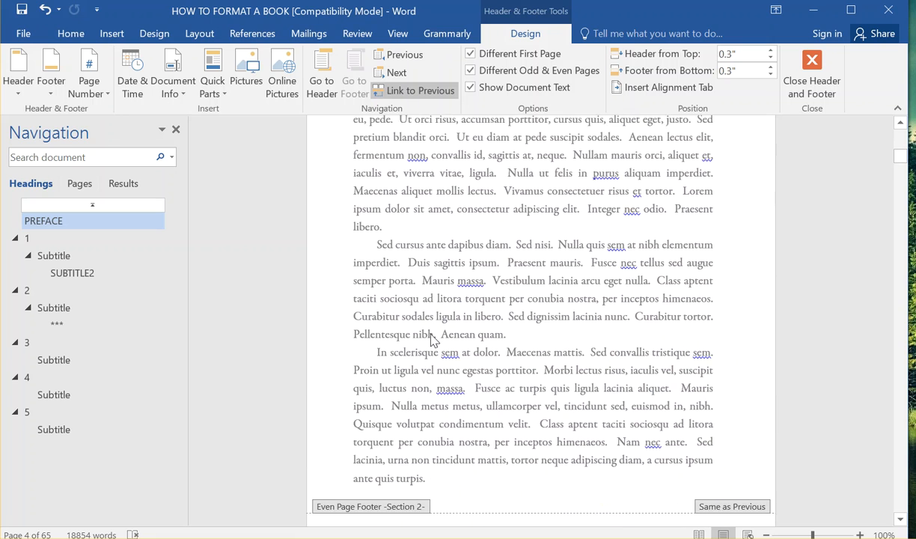
pyautogui.scroll(-3, 469, 265)
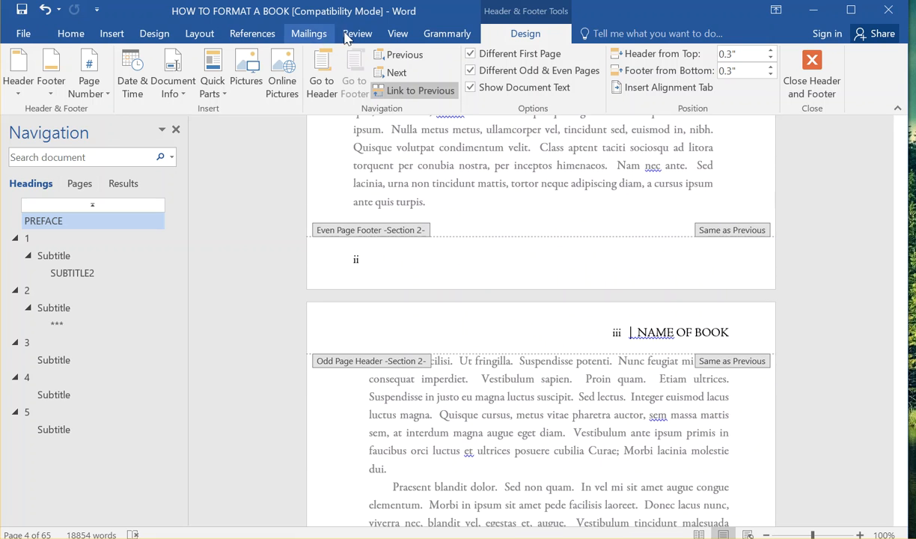
# - Show multiple pages side by side and delete the page number before NAME OF BOOK in Section 2's odd page header
pyautogui.click(199, 34)
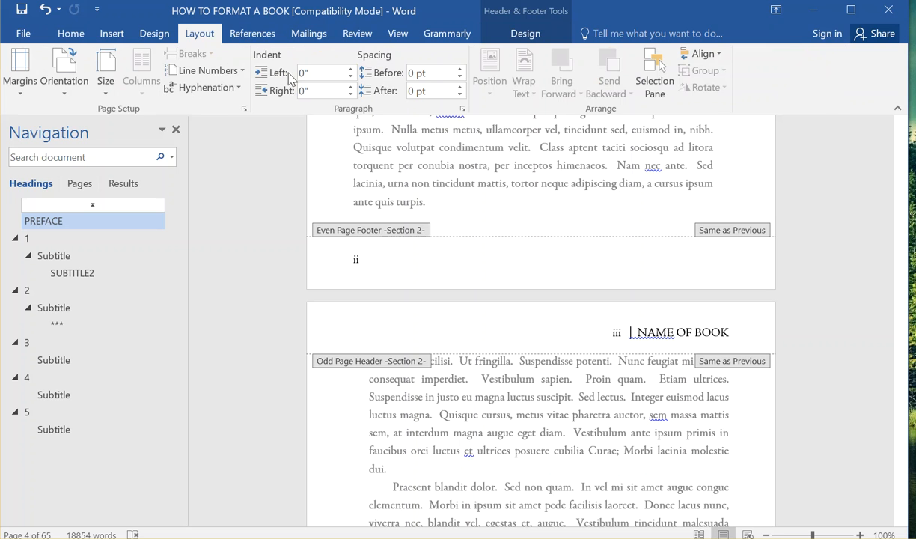
pyautogui.click(397, 34)
pyautogui.click(348, 73)
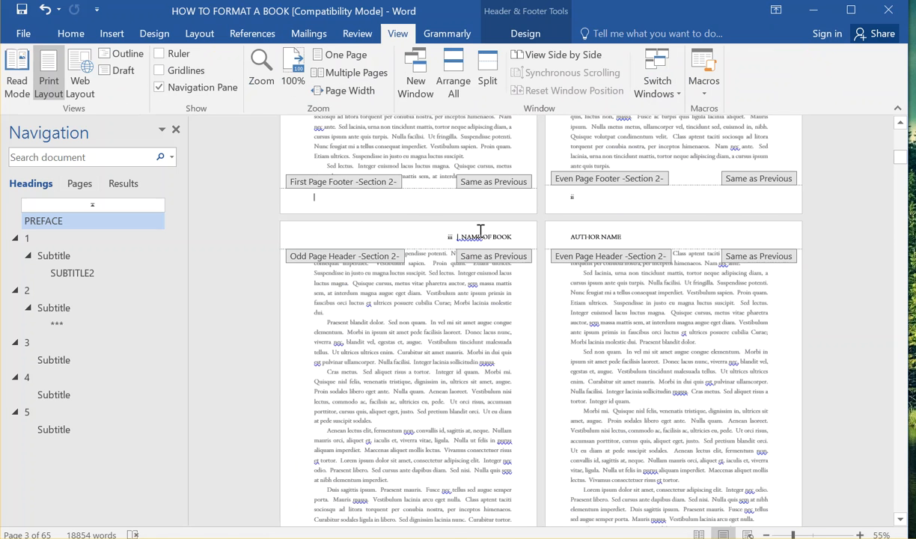
pyautogui.scroll(-3, 438, 340)
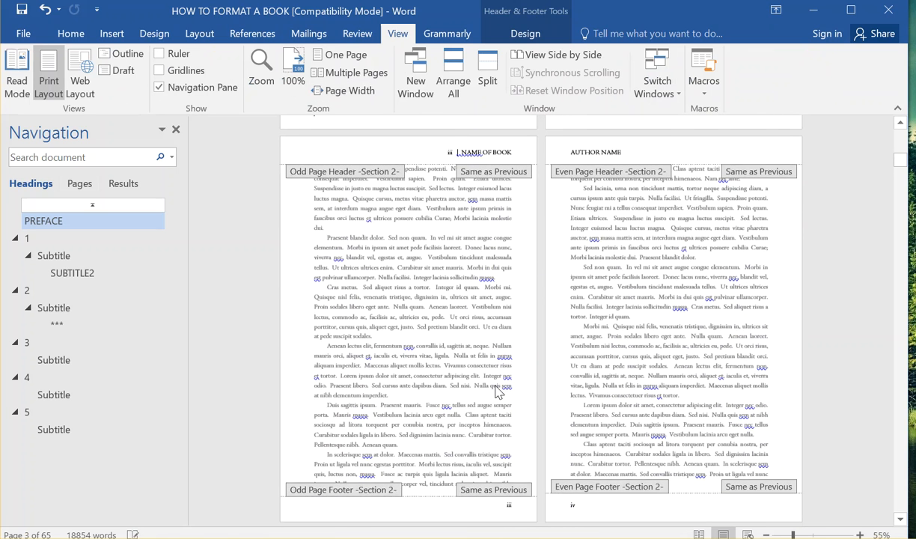
pyautogui.scroll(2, 473, 251)
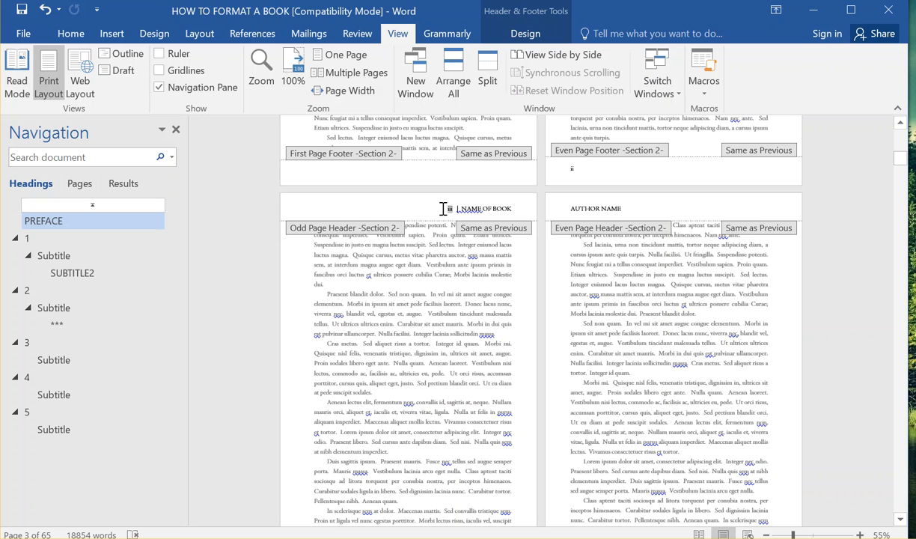
pyautogui.moveTo(443, 208); pyautogui.dragTo(447, 208)
pyautogui.press('Delete')
# - Check the headers and footers from the preface into chapter 1 and back on the title page
pyautogui.scroll(-3, 505, 292)
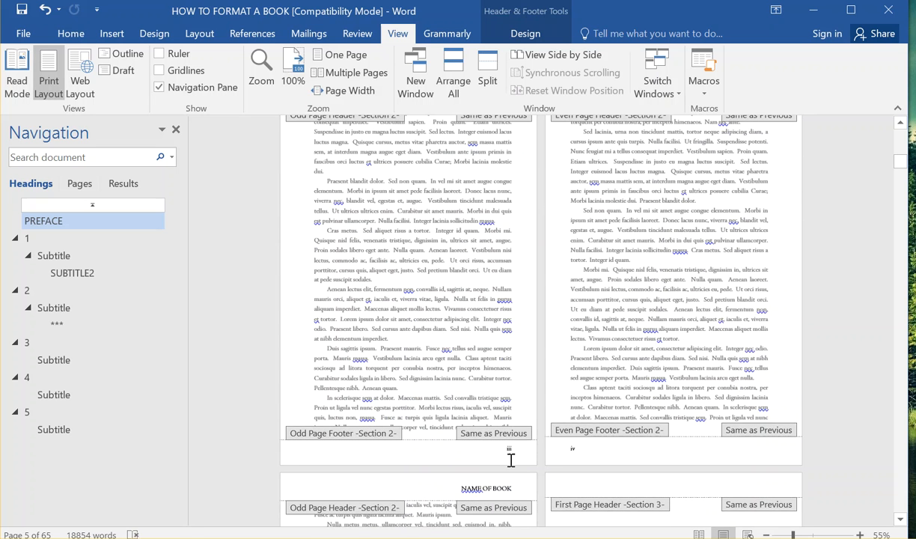
pyautogui.scroll(-5, 474, 479)
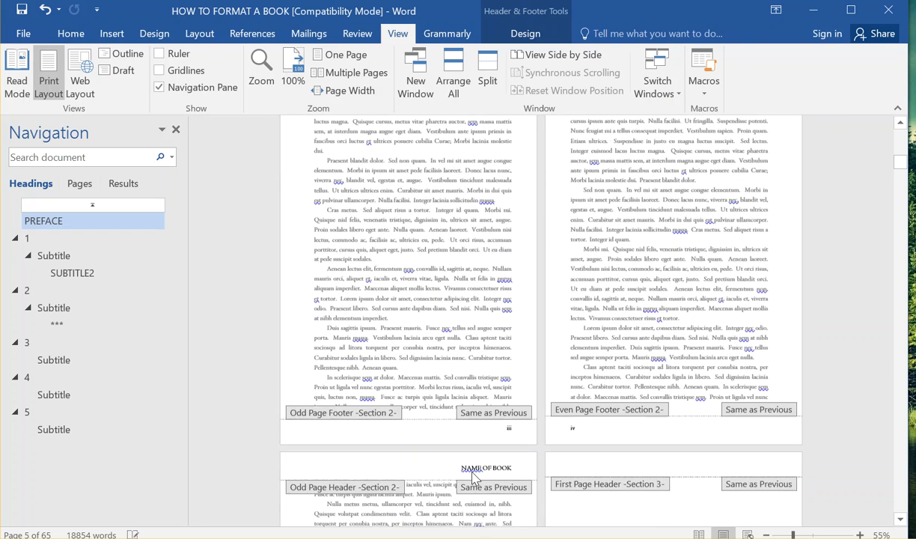
pyautogui.scroll(-5, 483, 470)
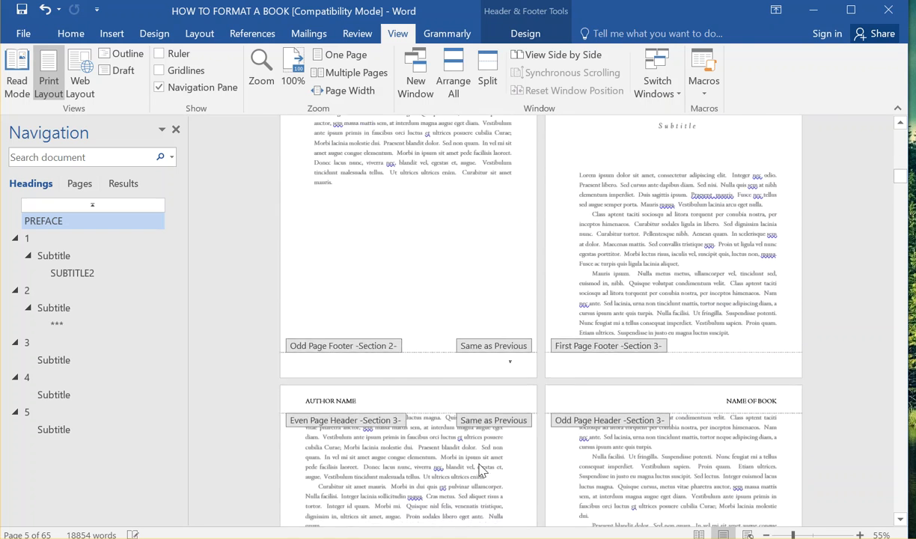
pyautogui.scroll(-8, 478, 465)
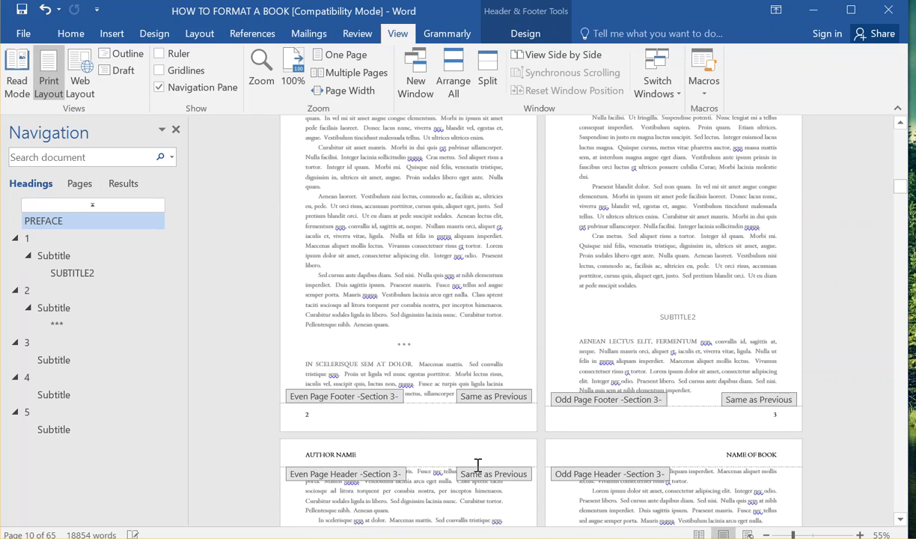
pyautogui.scroll(-1, 326, 462)
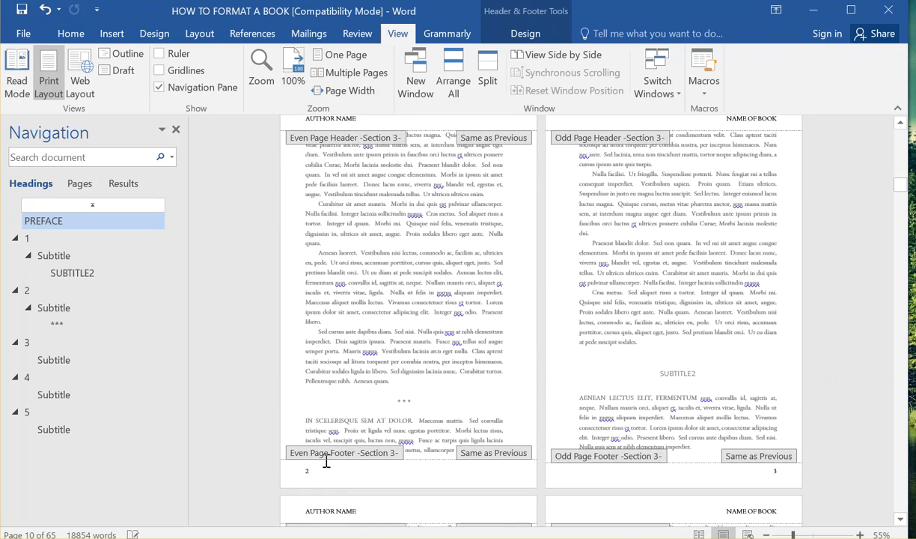
pyautogui.scroll(8, 511, 344)
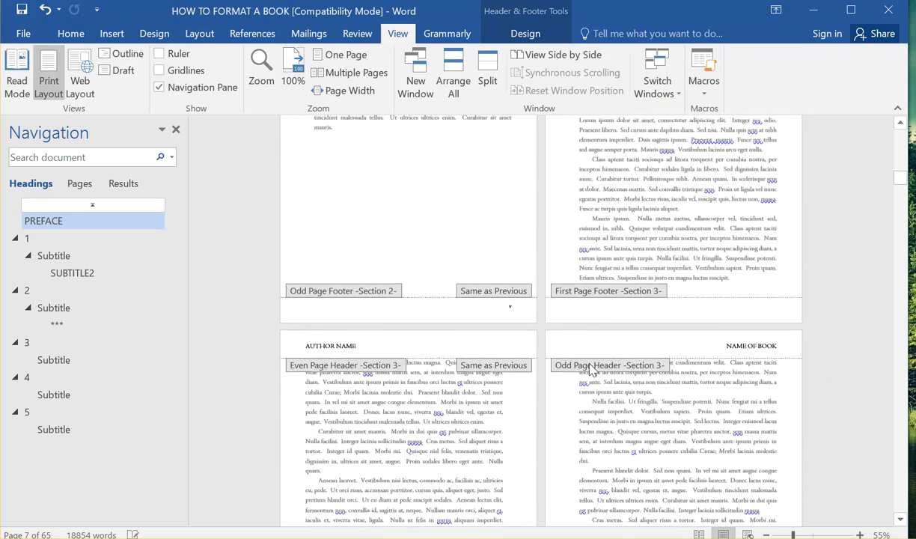
pyautogui.scroll(3, 676, 309)
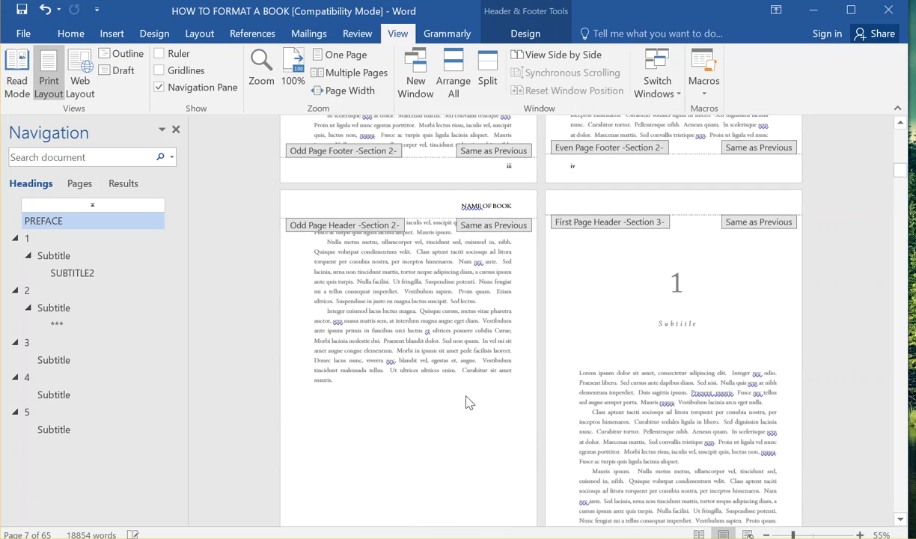
pyautogui.scroll(8, 462, 374)
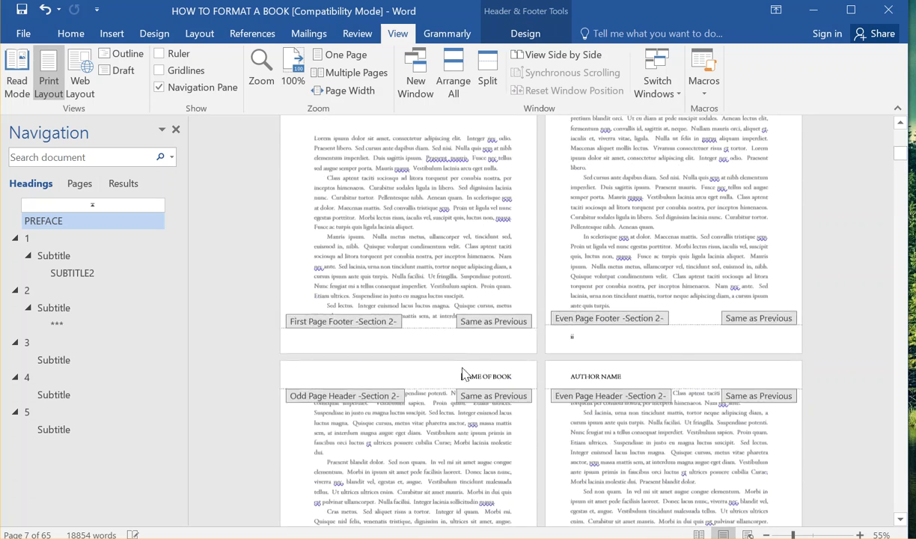
pyautogui.scroll(3, 447, 327)
pyautogui.scroll(-3, 454, 374)
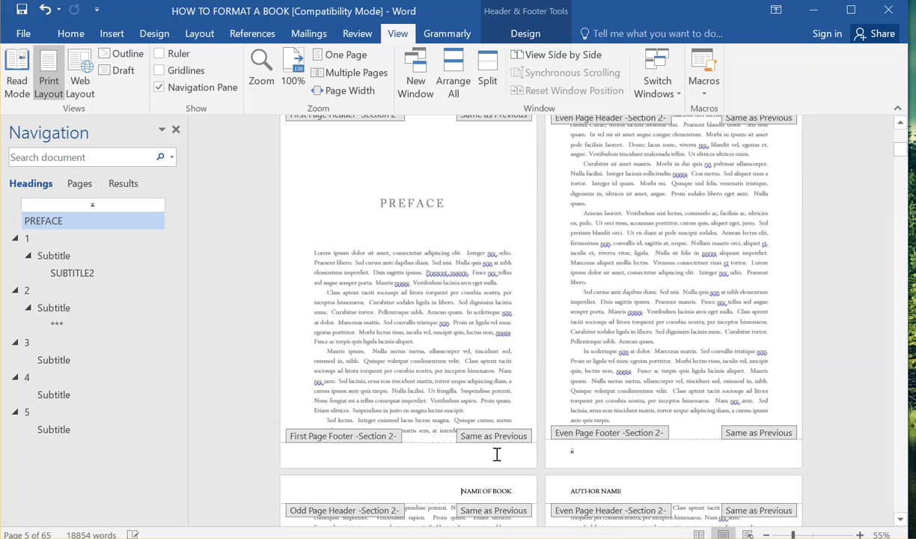
pyautogui.scroll(8, 431, 299)
pyautogui.scroll(5, 449, 254)
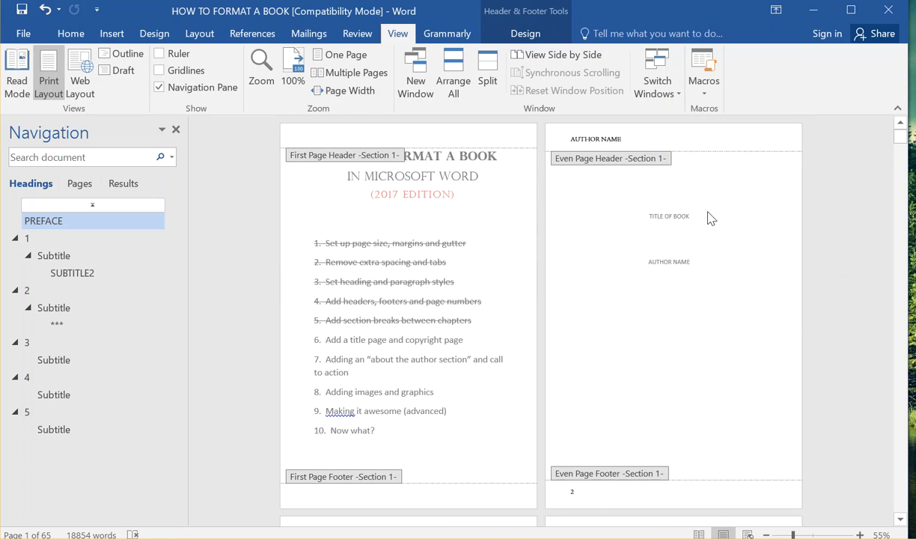
pyautogui.scroll(-10, 454, 460)
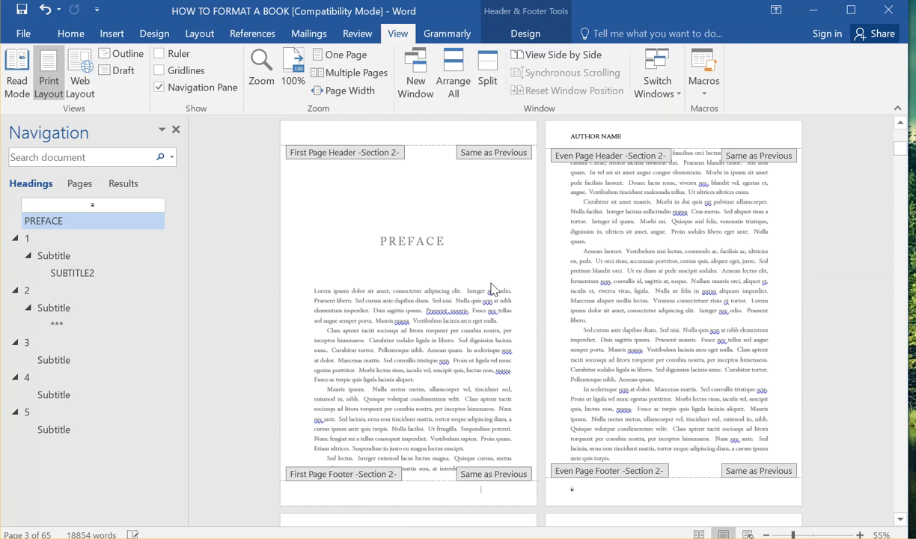
# - Try deleting the page number from Section 1's even page footer and undo the deletion
pyautogui.click(526, 34)
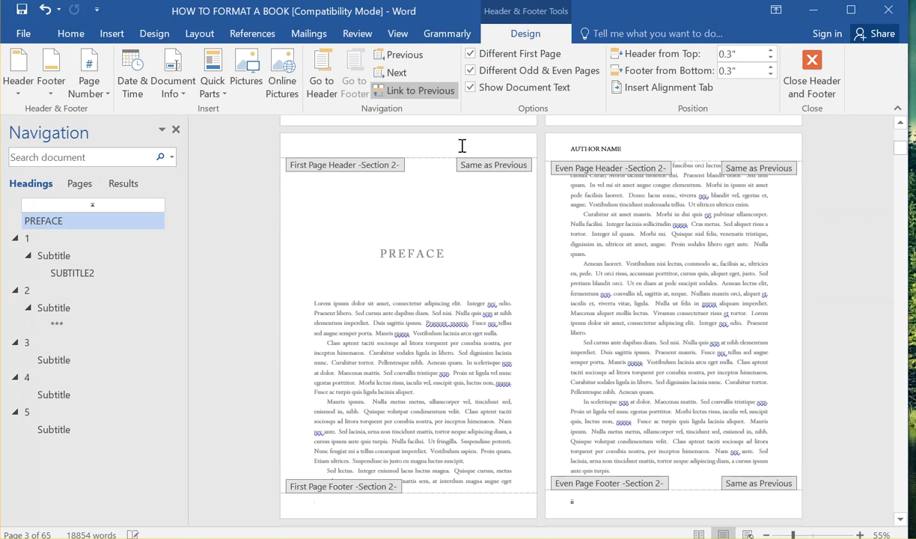
pyautogui.scroll(3, 614, 291)
pyautogui.click(606, 309)
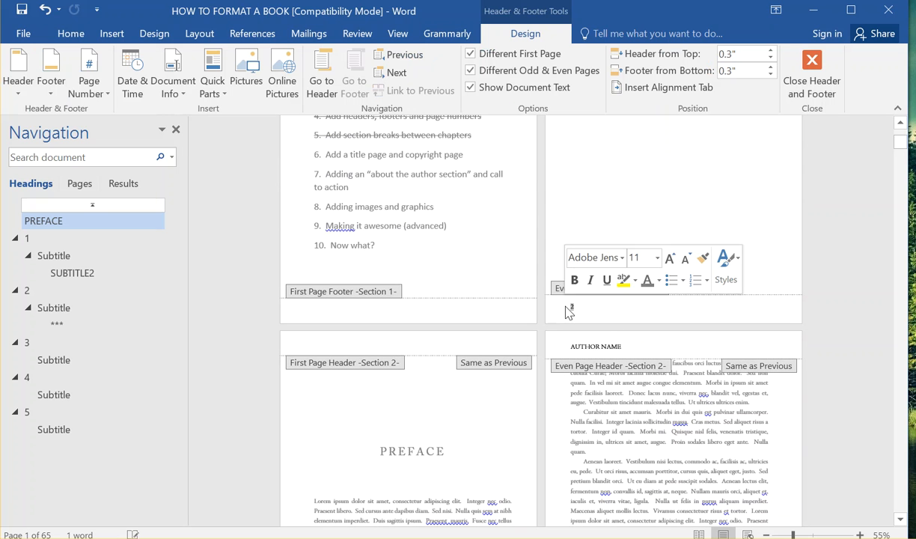
pyautogui.scroll(-5, 578, 301)
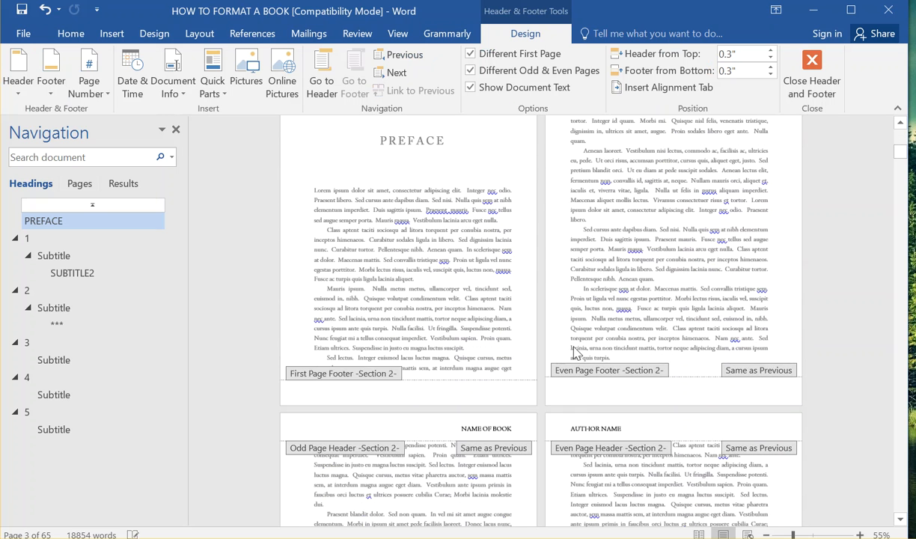
pyautogui.click(45, 10)
pyautogui.scroll(5, 528, 302)
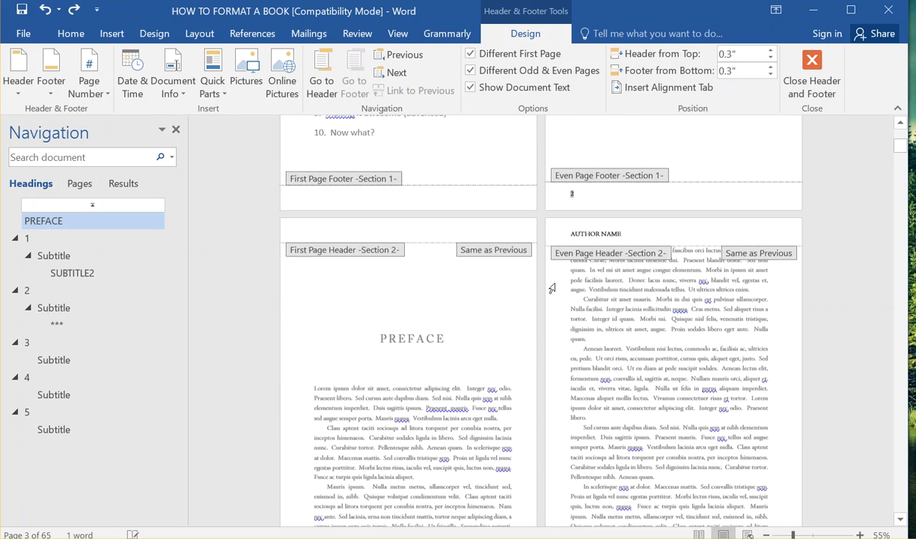
# - Unlink Section 2's even page footer from the previous section
pyautogui.scroll(-3, 586, 249)
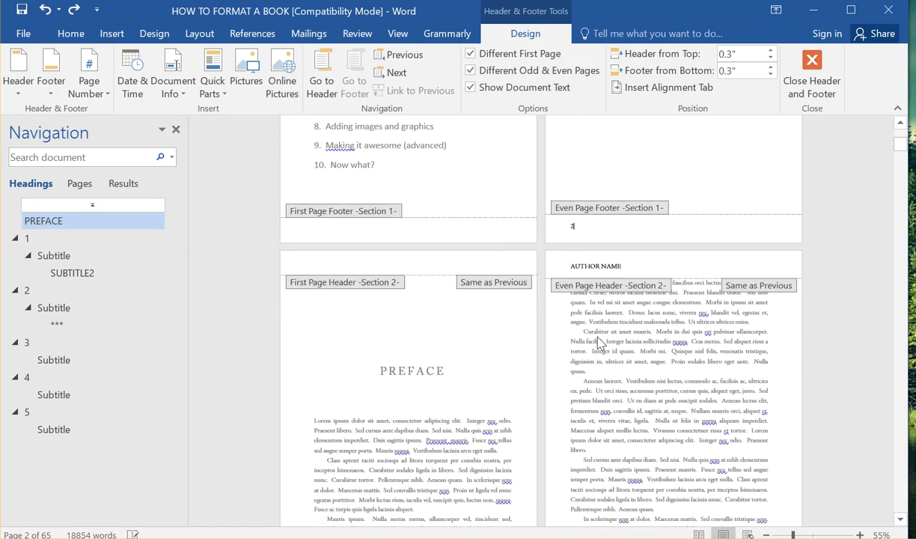
pyautogui.click(591, 501)
pyautogui.click(408, 90)
# - Delete the page number from Section 1's even page footer, check Section 2's footer, and return to the body text
pyautogui.scroll(3, 636, 240)
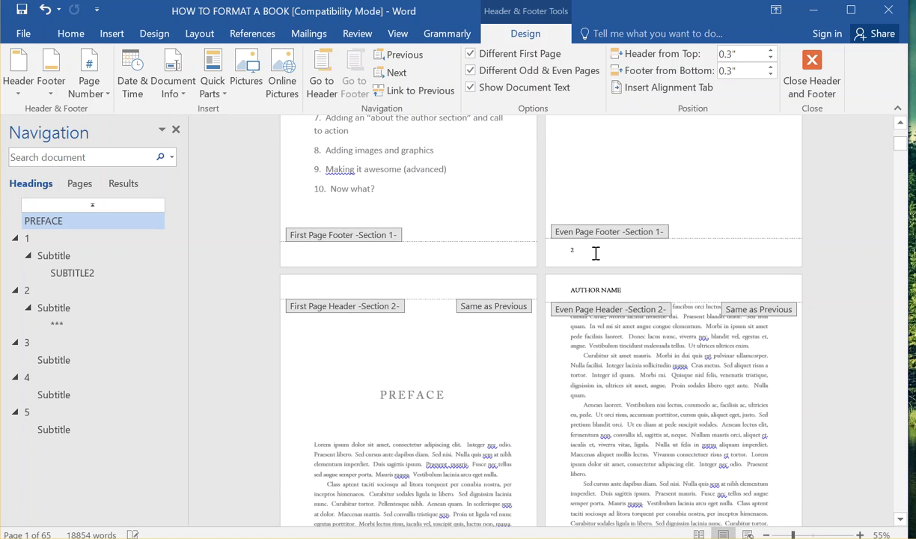
pyautogui.click(531, 247)
pyautogui.scroll(-3, 554, 273)
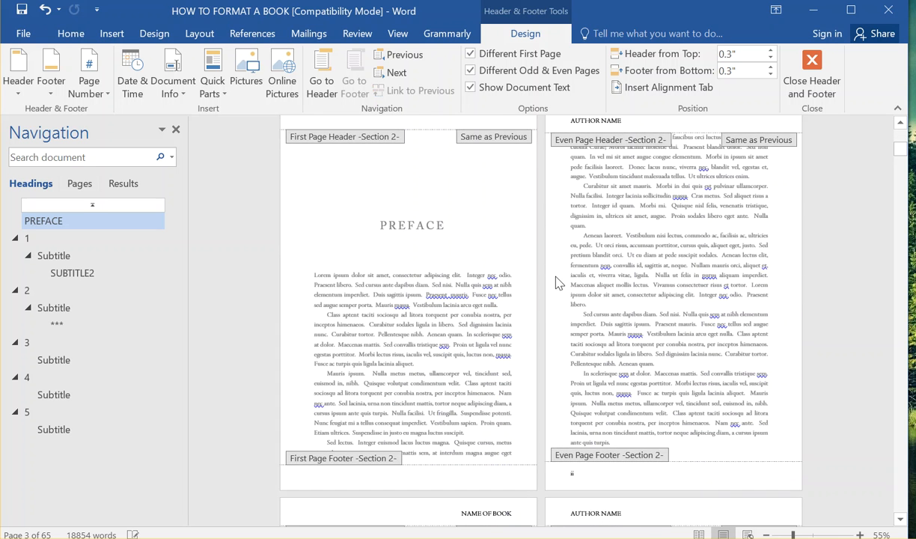
pyautogui.scroll(3, 556, 283)
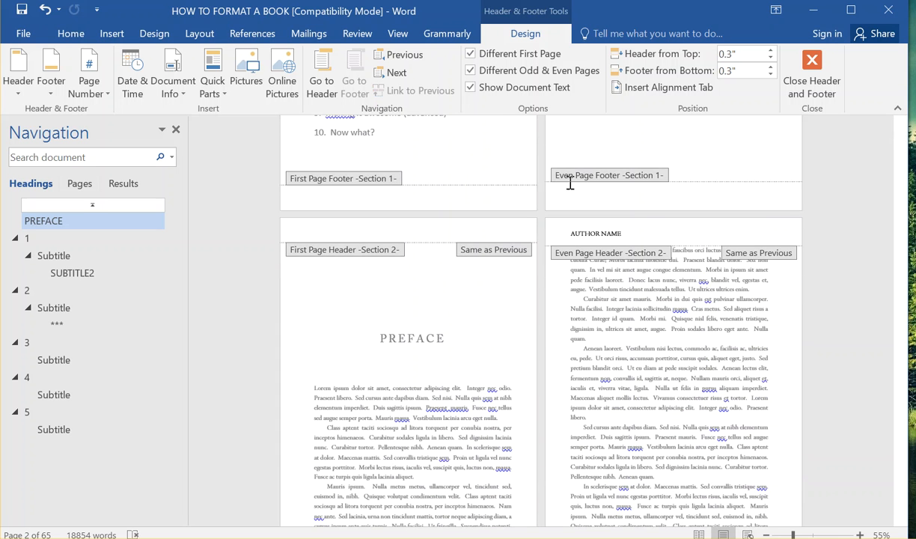
pyautogui.scroll(-3, 596, 384)
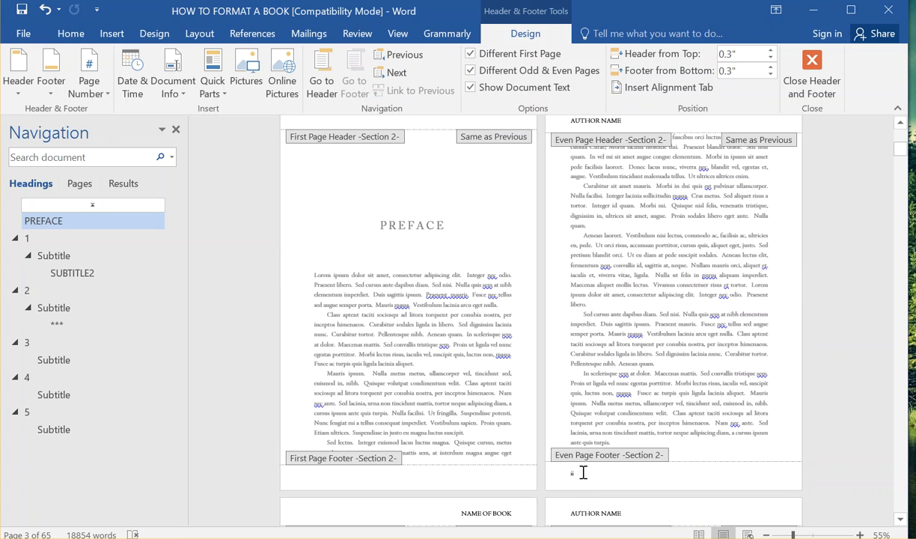
pyautogui.scroll(5, 564, 301)
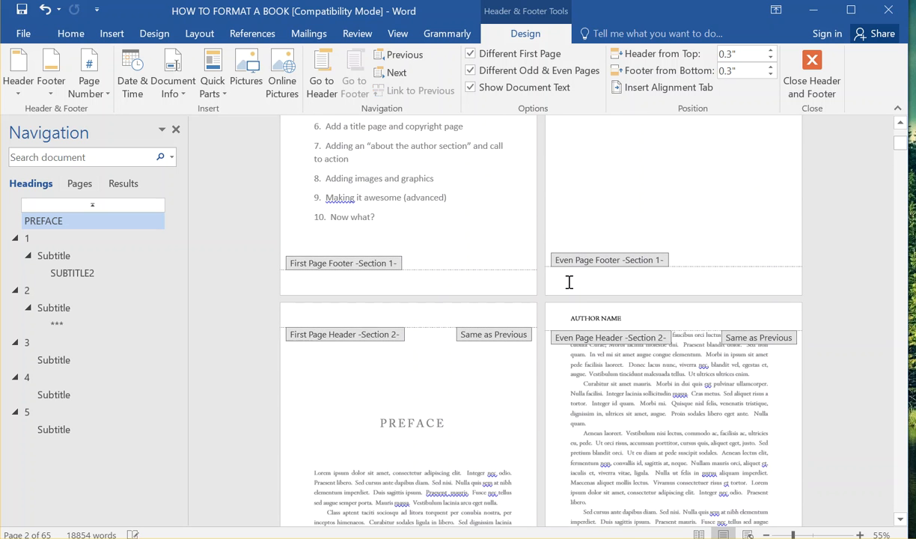
pyautogui.scroll(3, 571, 289)
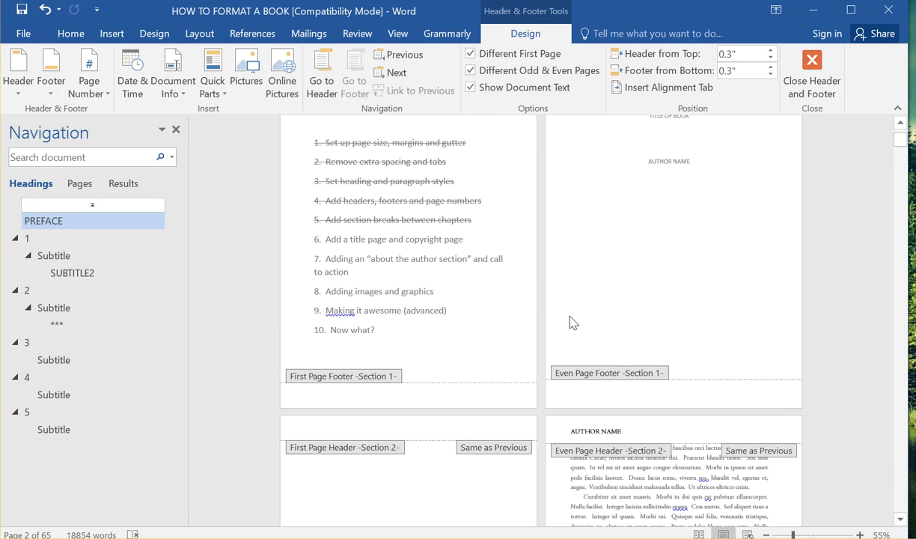
pyautogui.scroll(3, 575, 389)
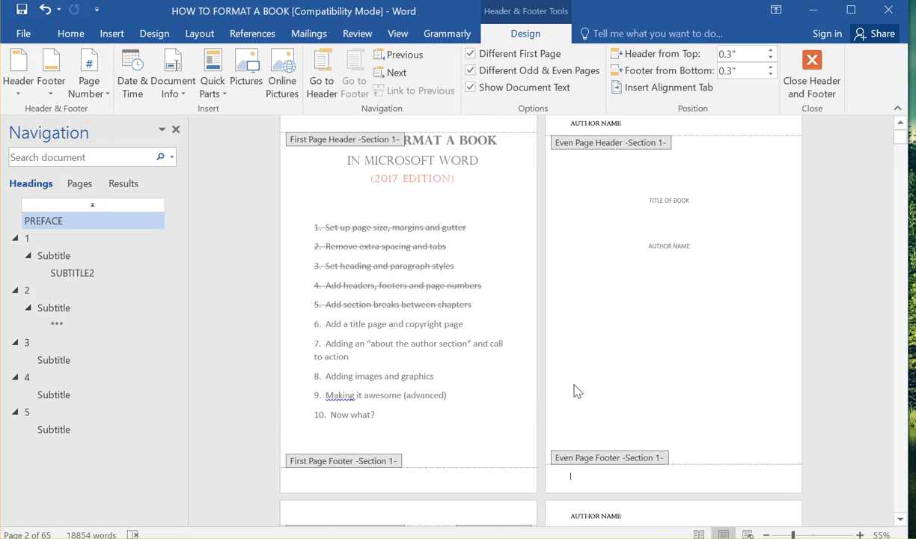
pyautogui.doubleClick(461, 249)
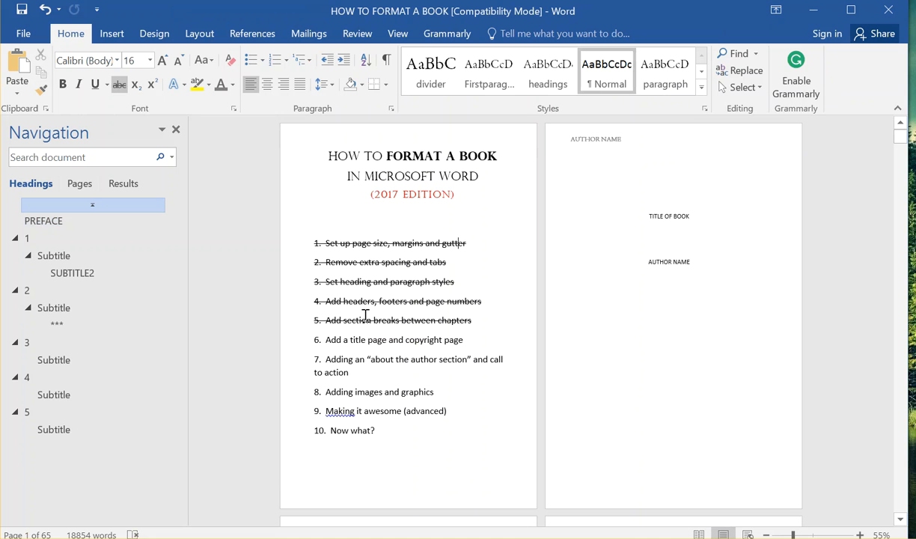
# - Delete AUTHOR NAME from Section 1's even page header on the title page and return to the body text
pyautogui.doubleClick(638, 137)
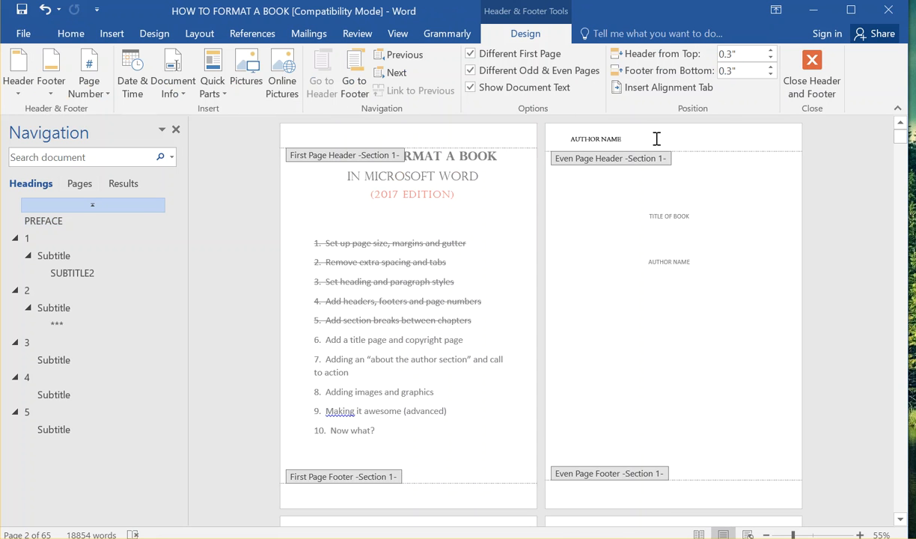
pyautogui.moveTo(629, 138); pyautogui.dragTo(546, 138)
pyautogui.press('Delete')
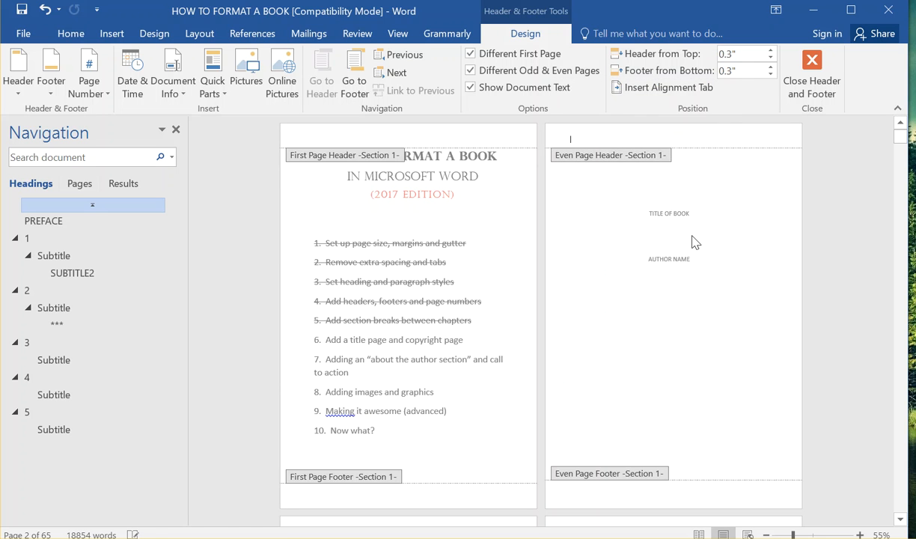
pyautogui.doubleClick(691, 241)
# - Set the font of the TITLE OF BOOK line on the title page to Alegreya SC
pyautogui.moveTo(697, 264); pyautogui.dragTo(627, 206)
pyautogui.click(692, 212)
pyautogui.tripleClick(640, 211)
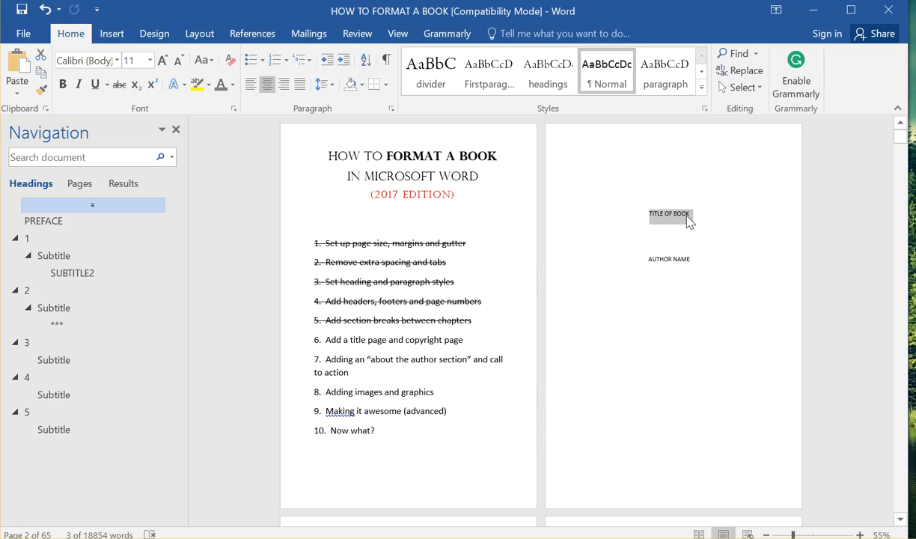
pyautogui.click(117, 63)
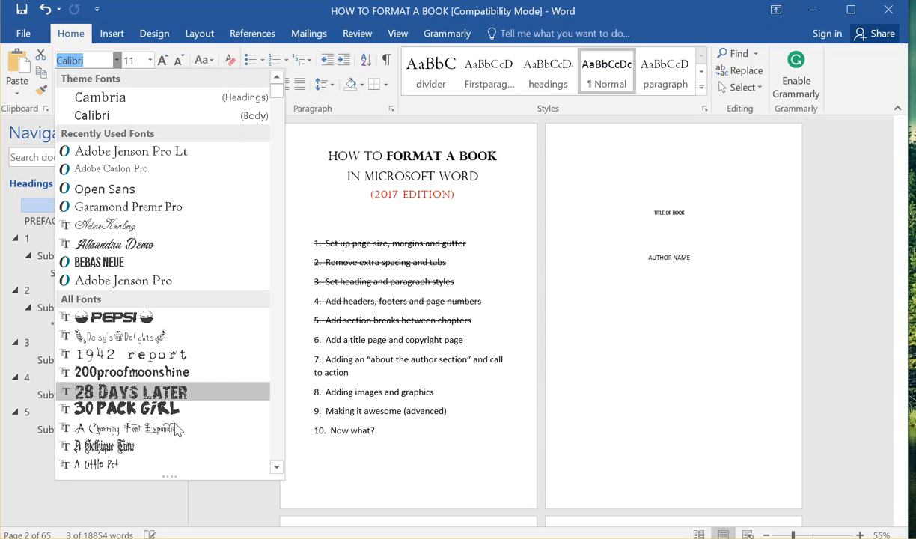
pyautogui.scroll(-5, 164, 444)
pyautogui.scroll(-5, 154, 436)
pyautogui.scroll(-5, 150, 419)
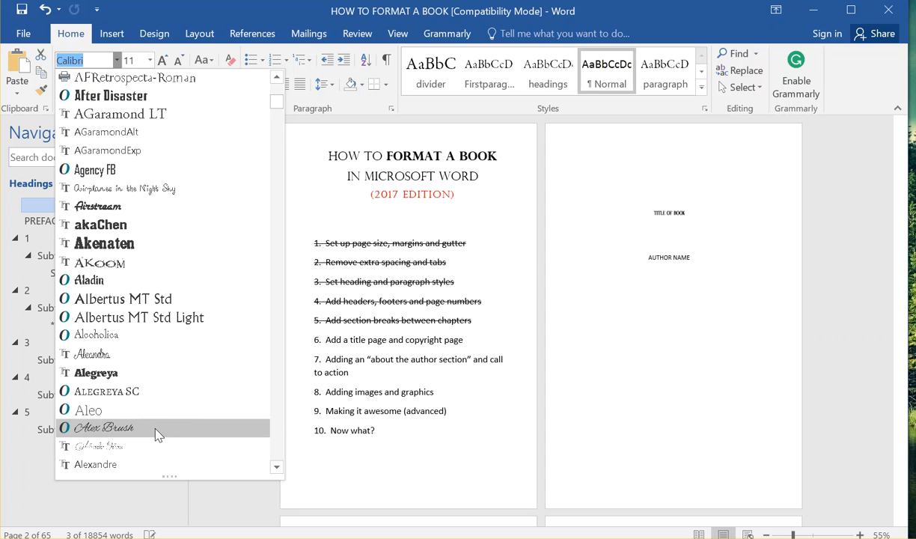
pyautogui.click(147, 391)
# - Set the font size of the TITLE OF BOOK line to 72
pyautogui.click(142, 60)
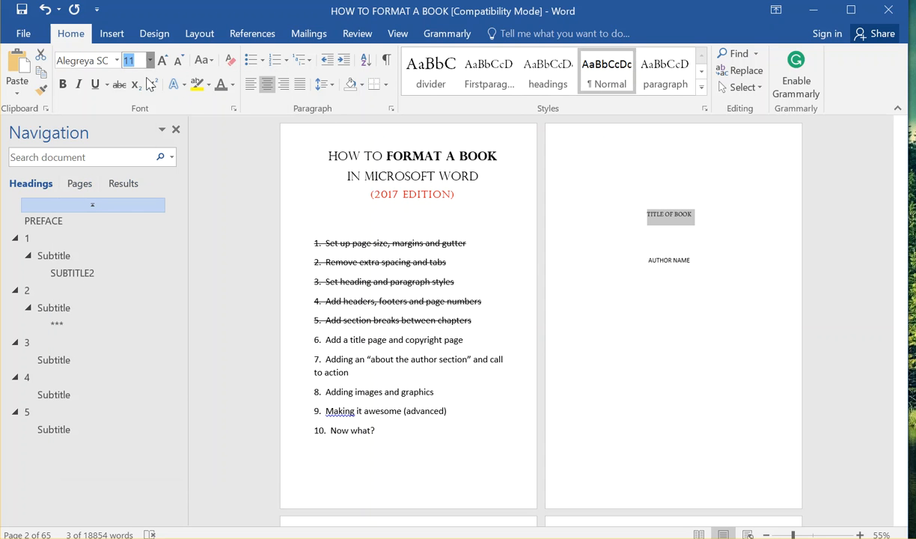
pyautogui.click(149, 61)
pyautogui.click(128, 370)
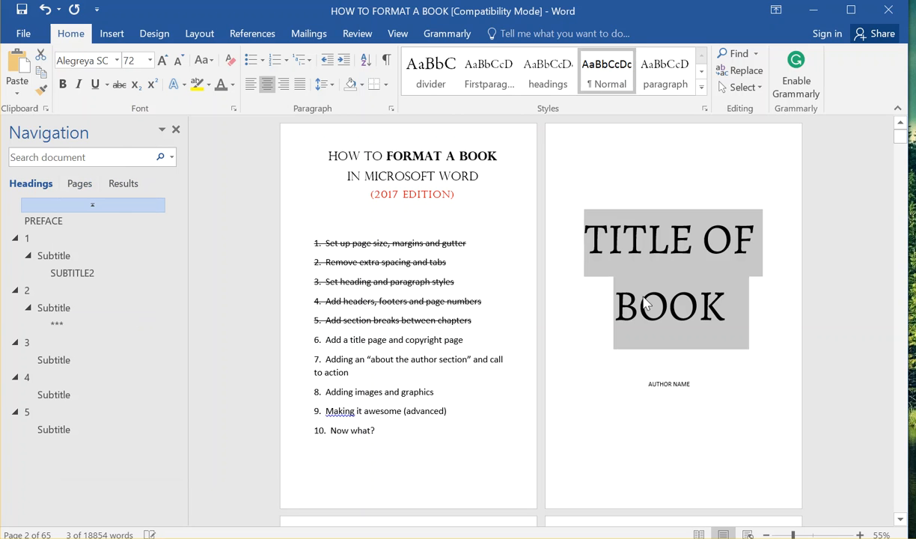
# - Split the title on the title page into two lines, TITLE and OF BOOK
pyautogui.click(700, 238)
pyautogui.press('Return')
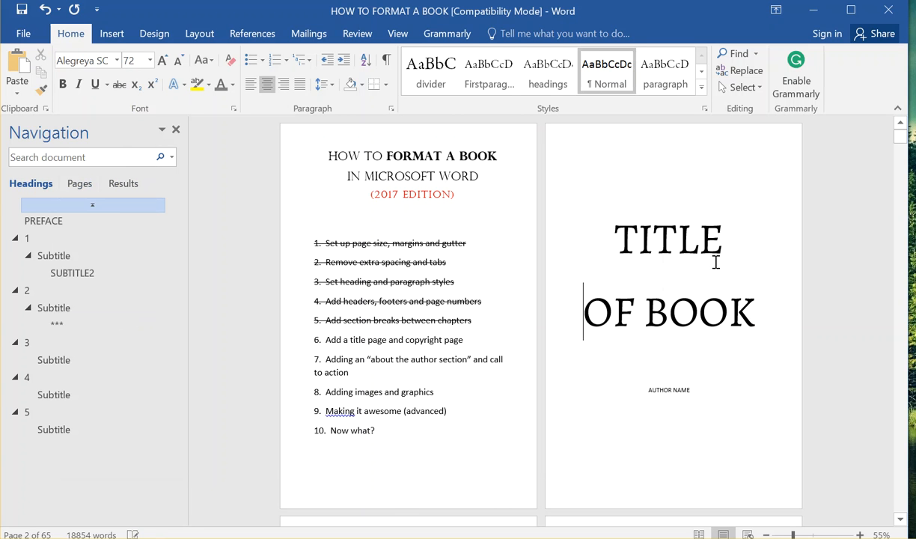
pyautogui.moveTo(642, 309); pyautogui.dragTo(594, 307)
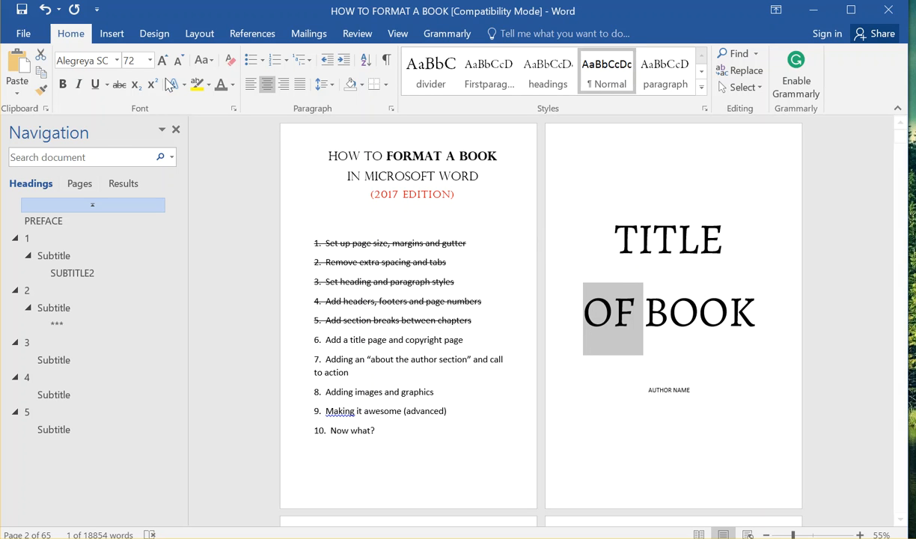
pyautogui.click(593, 253)
# - Set the font of both title lines to Adobe Jenson Pro
pyautogui.moveTo(756, 314); pyautogui.dragTo(580, 243)
pyautogui.click(117, 60)
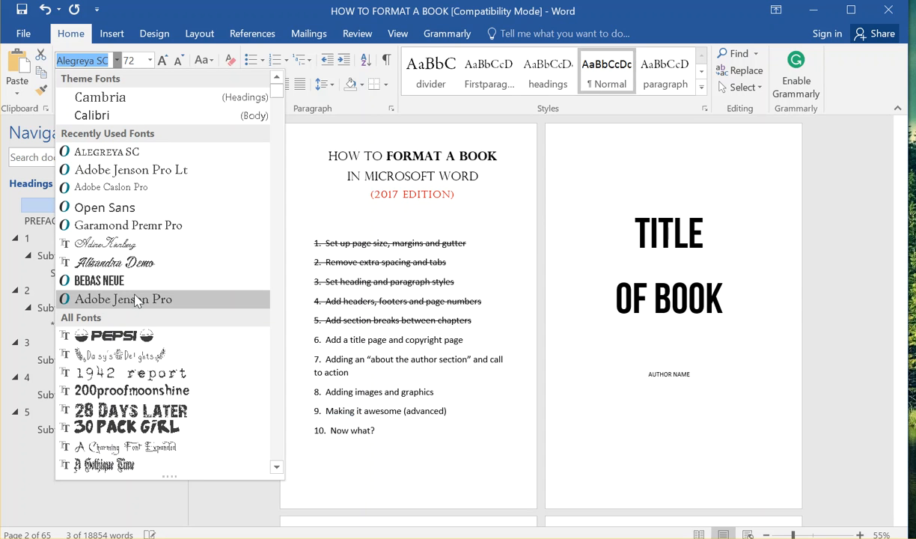
pyautogui.click(135, 298)
# - Set the font of the AUTHOR NAME line on the title page to AGaramond LT
pyautogui.moveTo(690, 375); pyautogui.dragTo(621, 374)
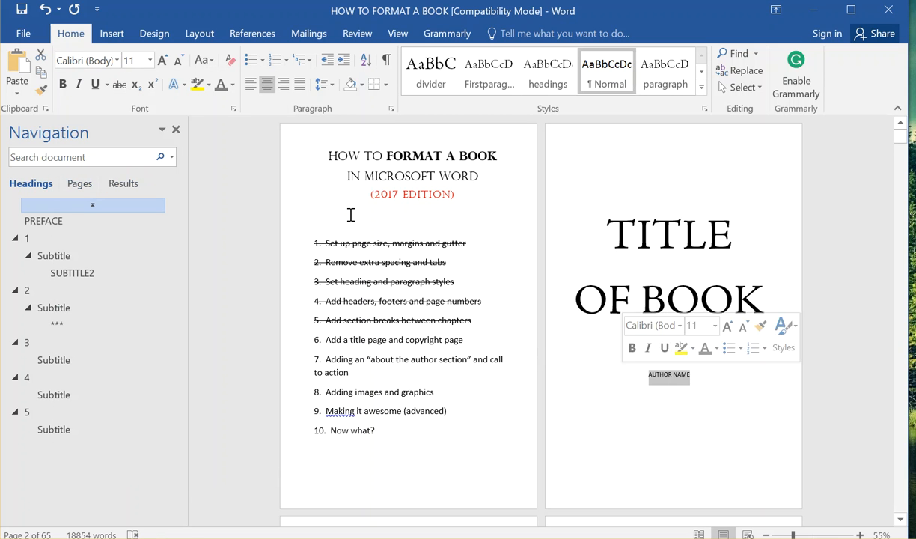
pyautogui.click(150, 60)
pyautogui.click(150, 60)
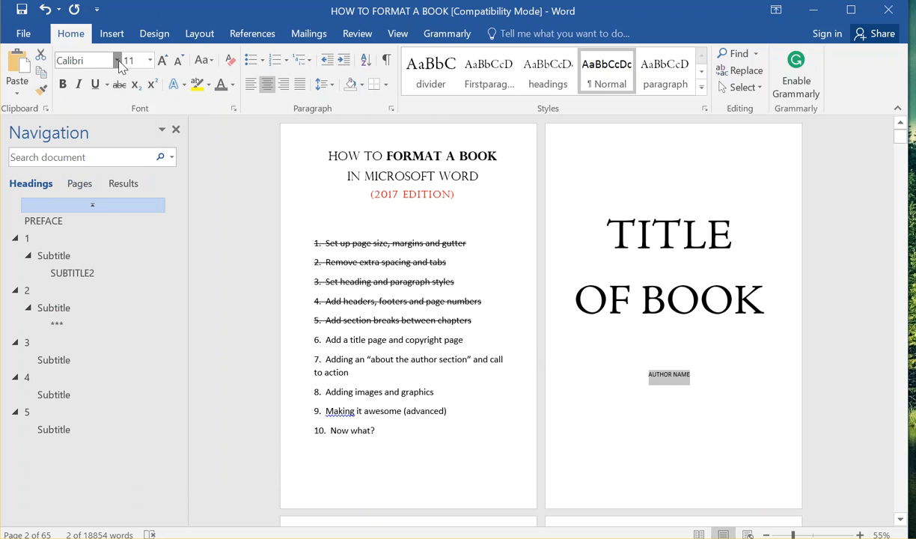
pyautogui.click(118, 59)
pyautogui.scroll(-10, 179, 368)
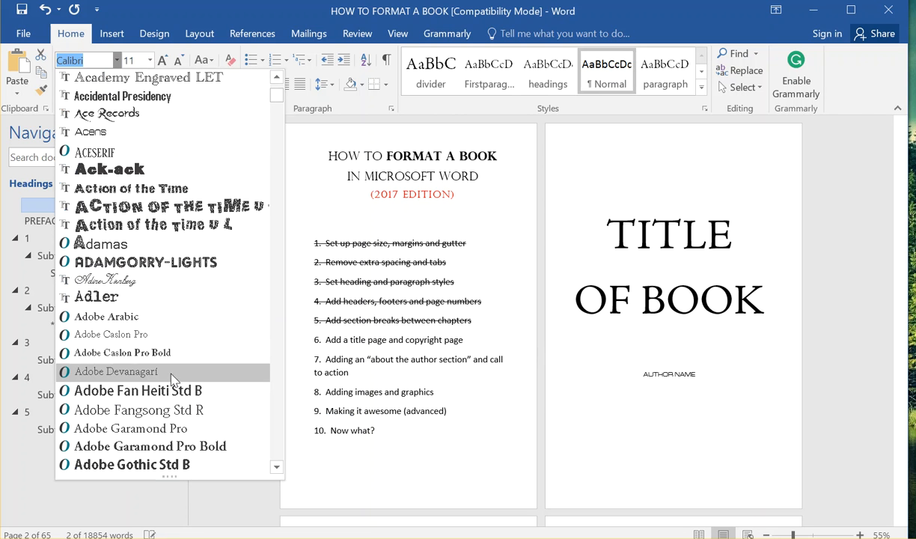
pyautogui.scroll(-10, 161, 375)
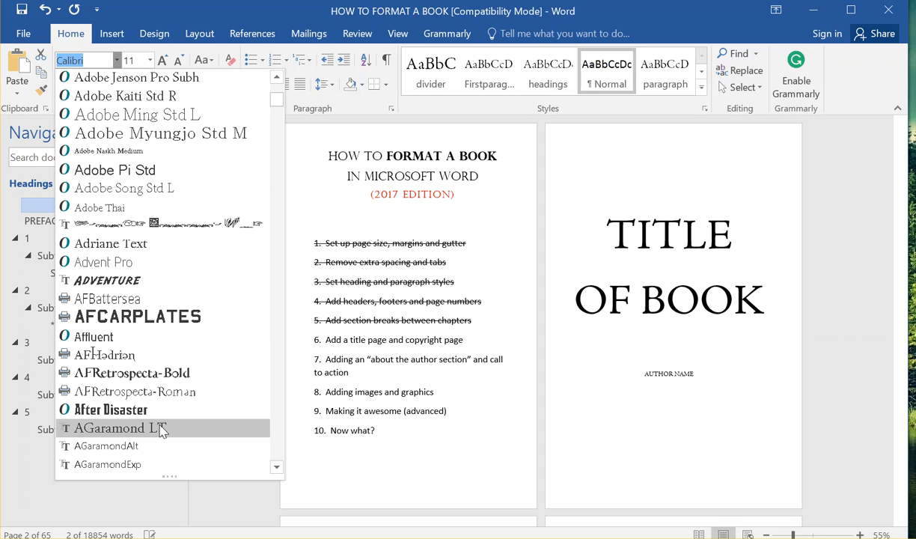
pyautogui.click(159, 431)
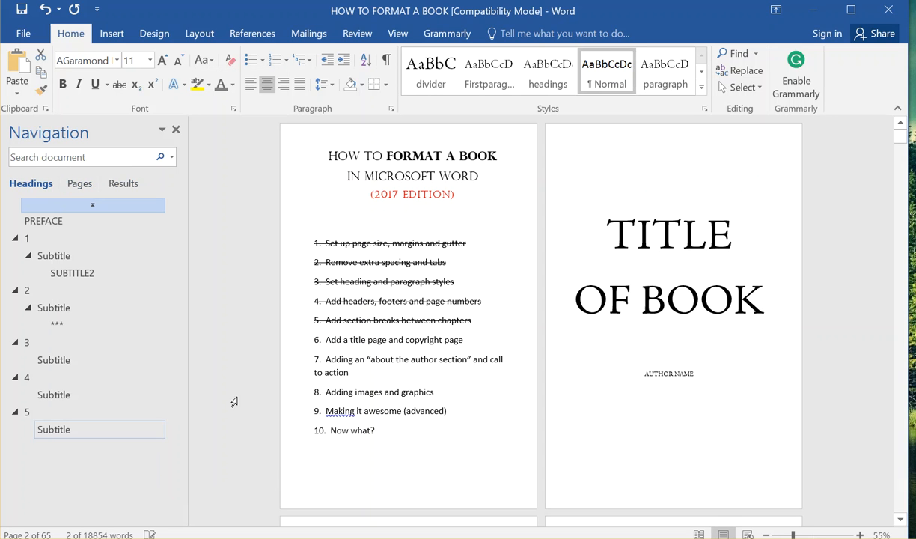
# - Expand the character spacing of the AUTHOR NAME line by 4.8 pt
pyautogui.click(234, 108)
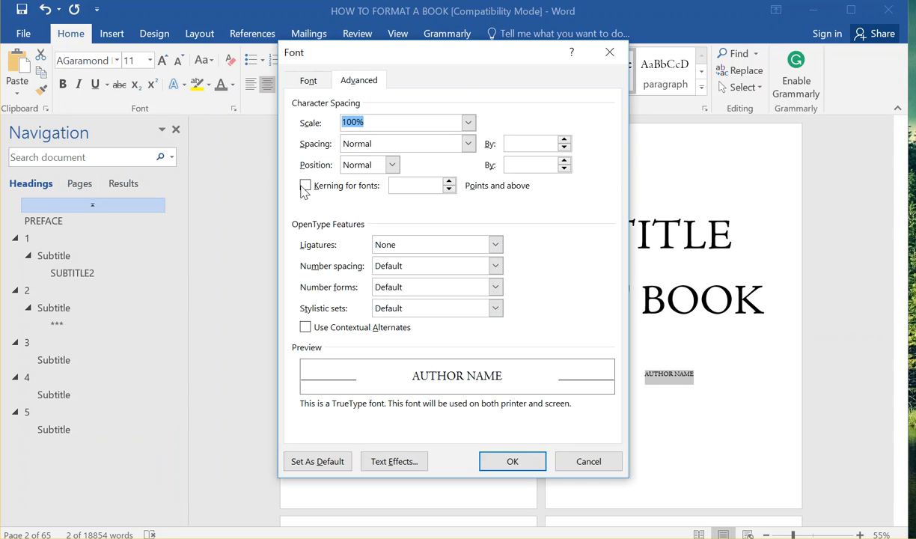
pyautogui.click(467, 143)
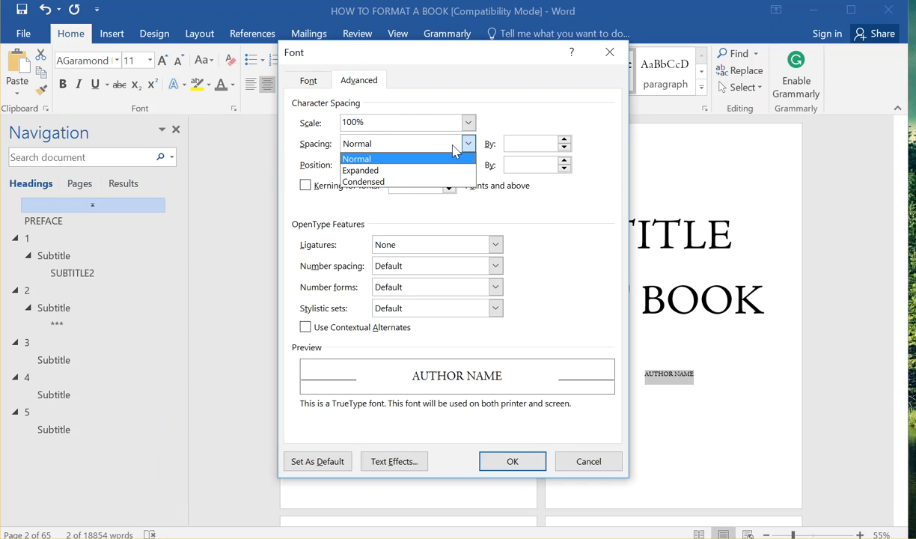
pyautogui.click(354, 56)
pyautogui.click(468, 143)
pyautogui.click(411, 171)
pyautogui.click(564, 139)
pyautogui.click(564, 139)
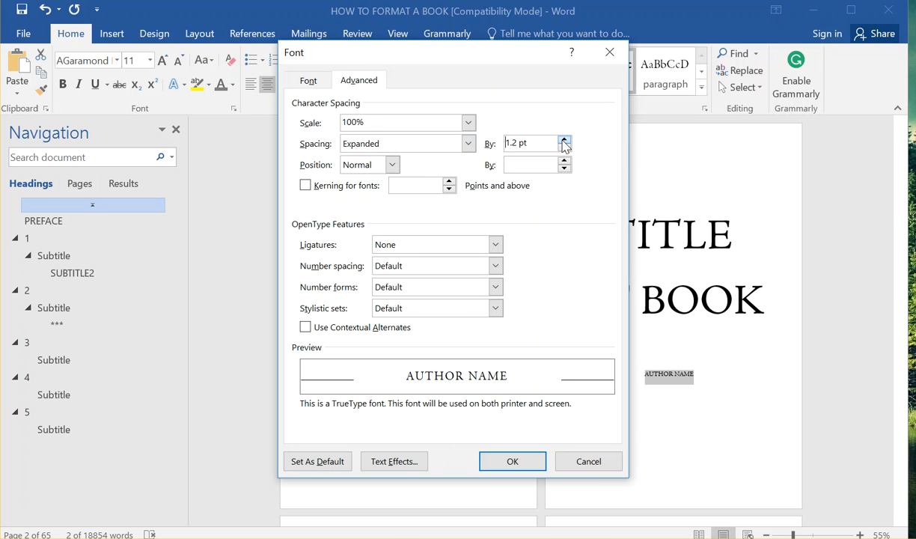
pyautogui.click(564, 139)
pyautogui.click(564, 139)
pyautogui.click(565, 139)
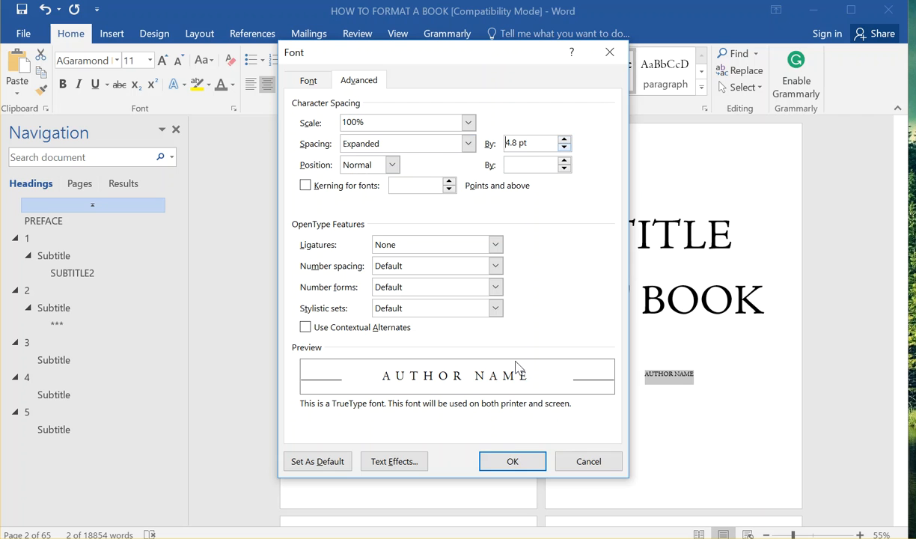
pyautogui.click(515, 462)
# - Set the font size of the AUTHOR NAME line to 20
pyautogui.click(667, 362)
pyautogui.moveTo(713, 373); pyautogui.dragTo(618, 376)
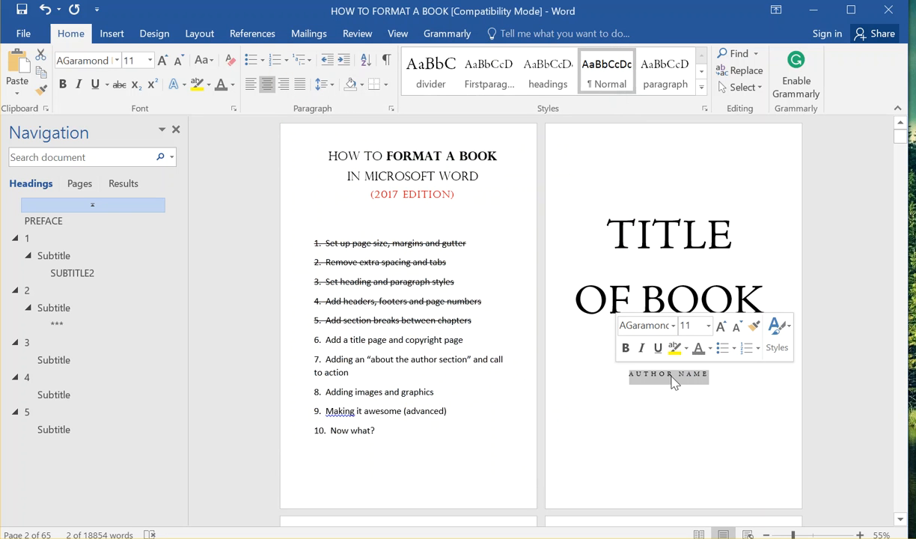
pyautogui.moveTo(716, 374); pyautogui.dragTo(609, 373)
pyautogui.click(699, 326)
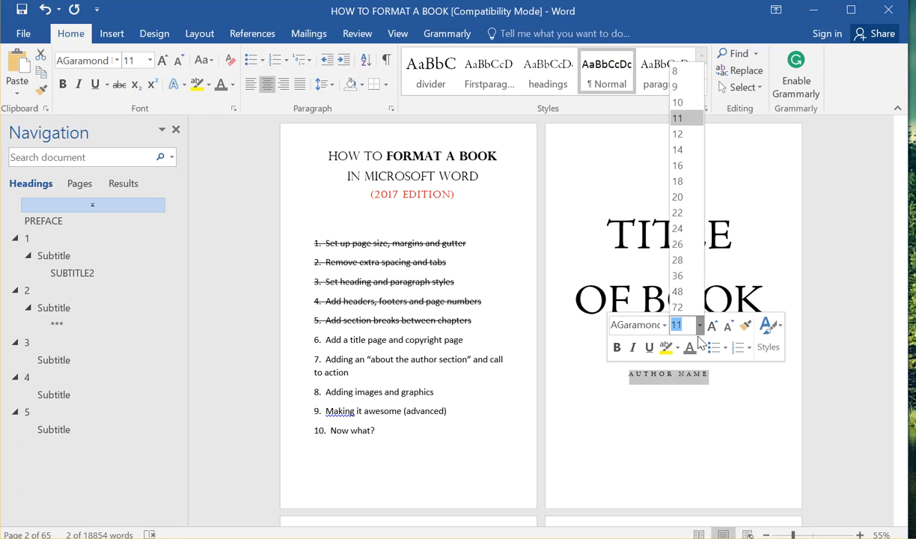
pyautogui.click(677, 197)
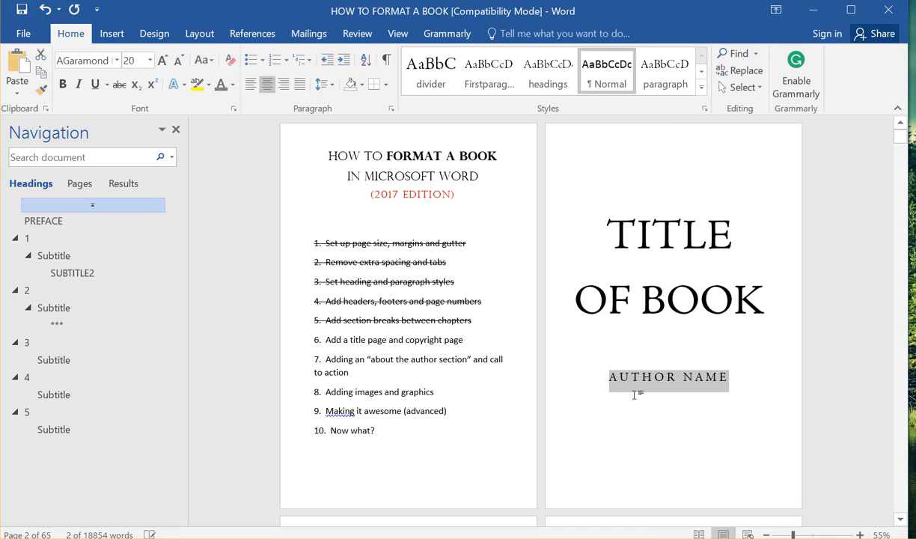
# - Check the line spacing options of the two title lines and accept them as they are
pyautogui.moveTo(737, 384); pyautogui.dragTo(530, 264)
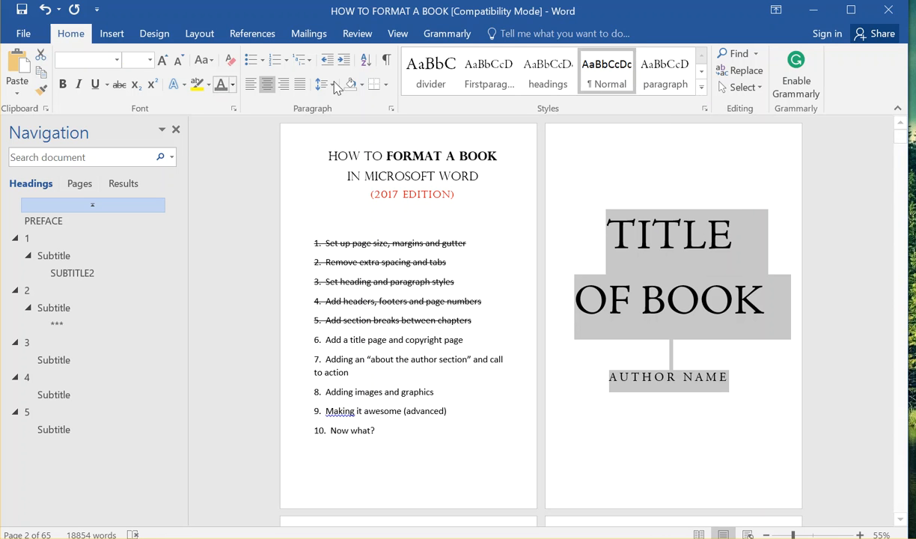
pyautogui.click(621, 241)
pyautogui.moveTo(667, 247); pyautogui.dragTo(784, 310)
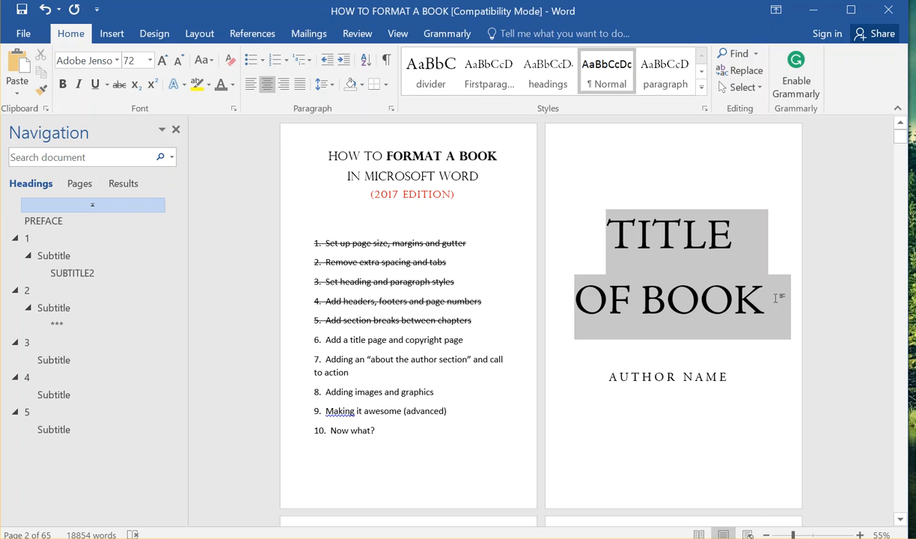
pyautogui.click(332, 85)
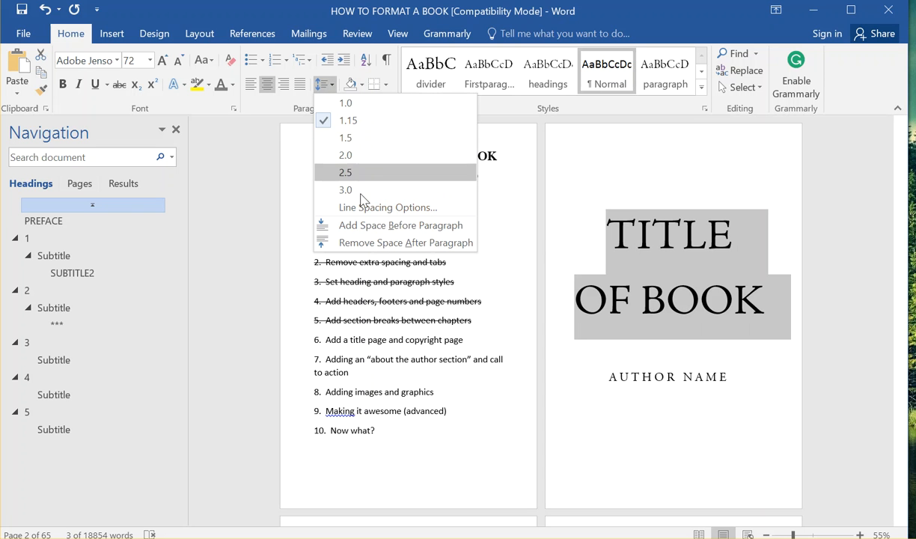
pyautogui.click(383, 204)
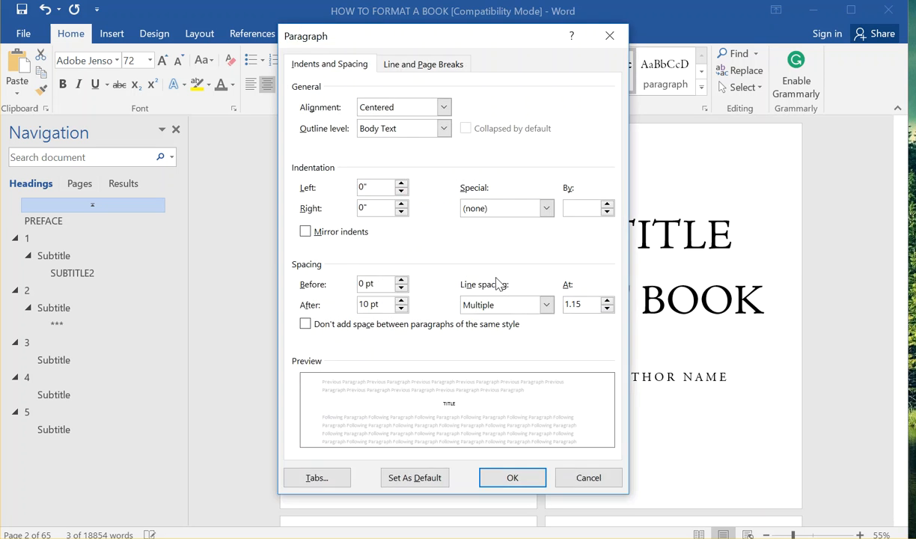
pyautogui.click(508, 479)
pyautogui.click(701, 307)
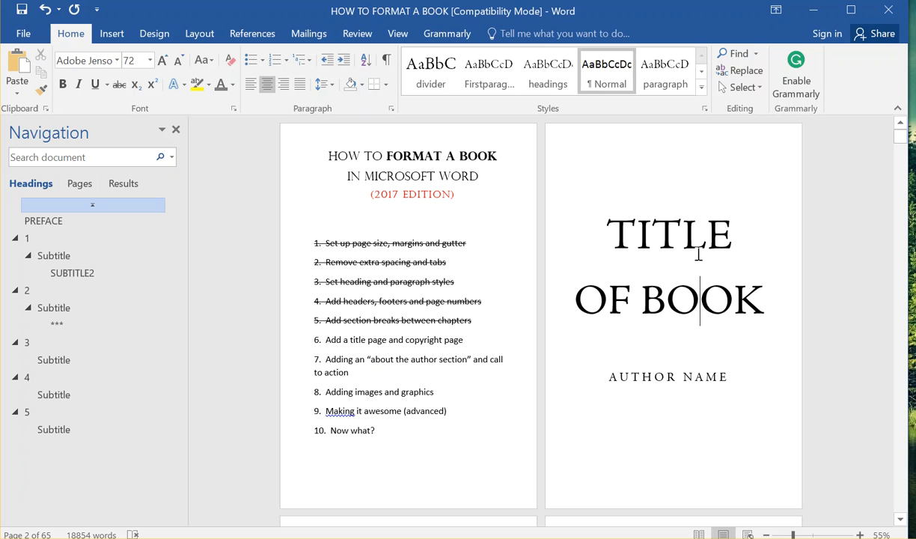
# - Review the layout of the title page and the pages that follow it
pyautogui.scroll(-1, 710, 376)
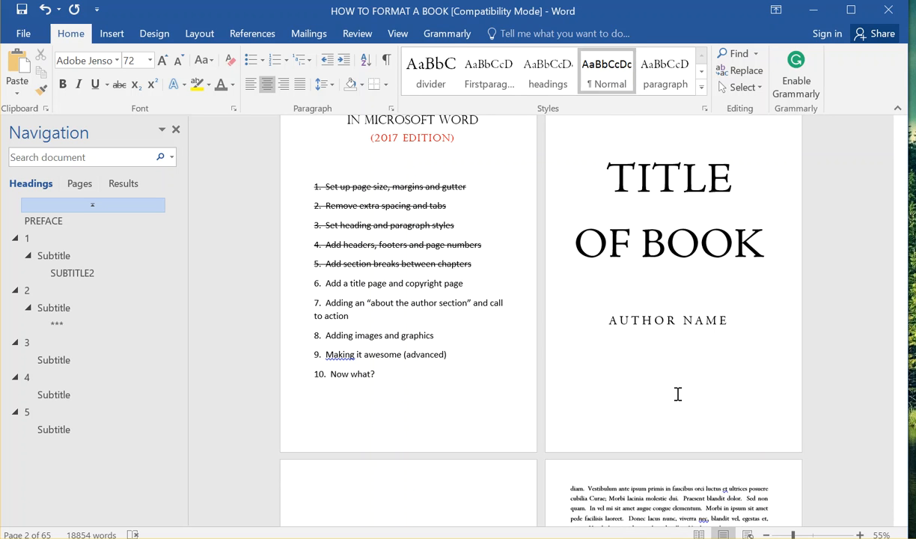
pyautogui.click(684, 290)
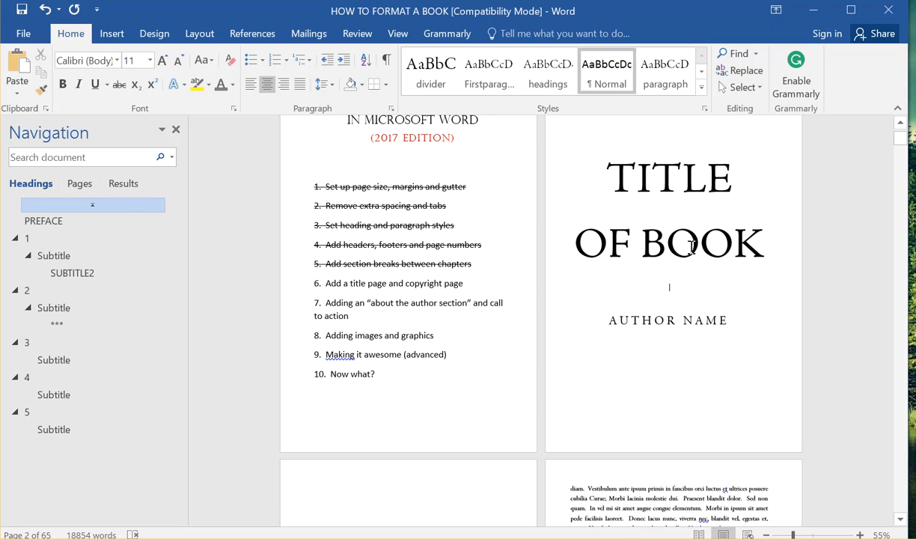
pyautogui.scroll(-2, 686, 276)
pyautogui.scroll(3, 703, 322)
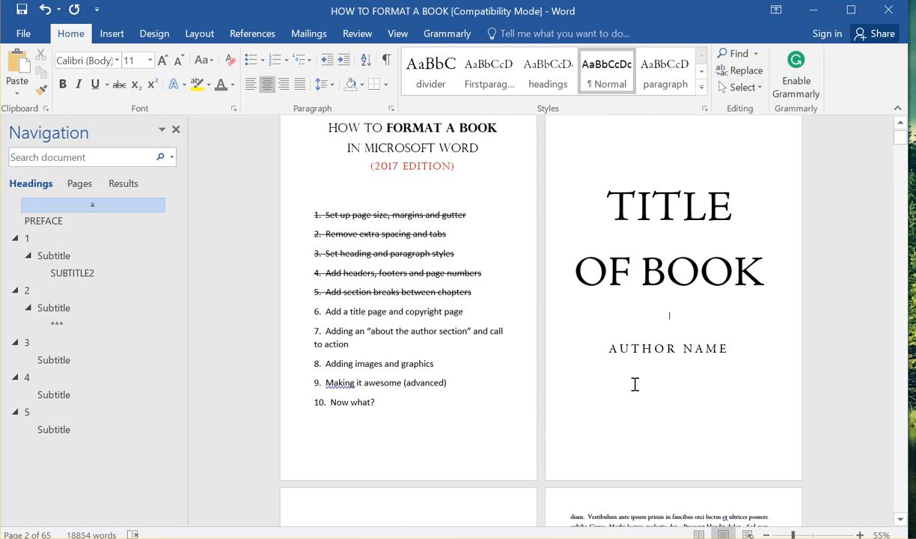
pyautogui.scroll(-3, 636, 416)
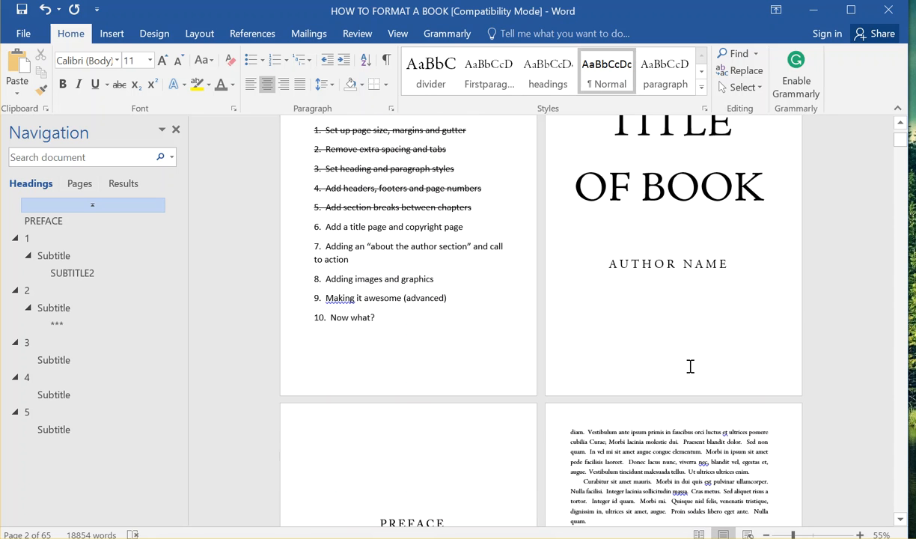
pyautogui.scroll(1, 658, 299)
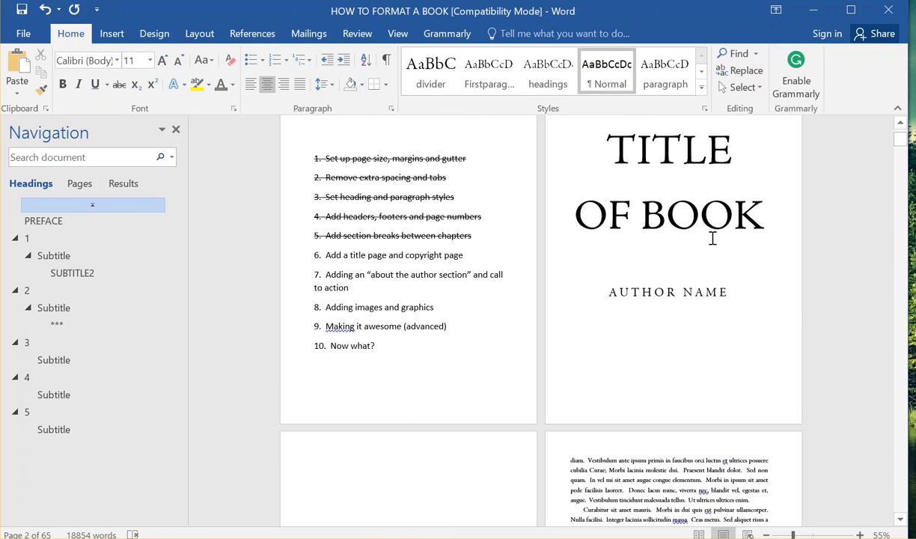
pyautogui.scroll(-5, 677, 288)
pyautogui.scroll(6, 651, 292)
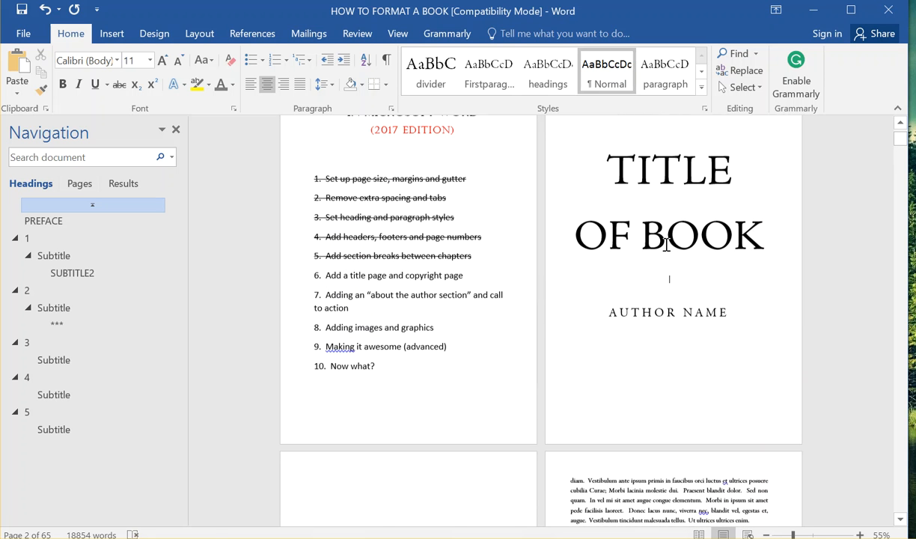
pyautogui.scroll(1, 666, 244)
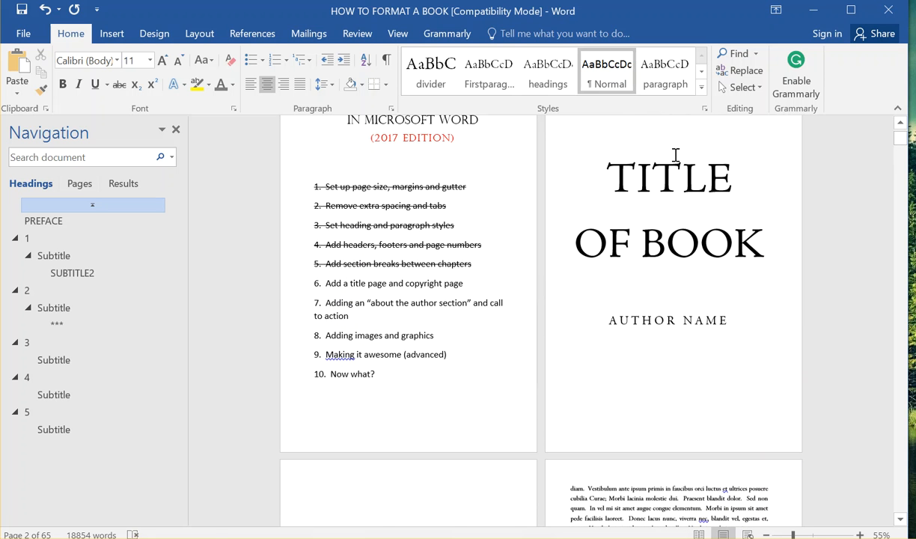
pyautogui.scroll(-3, 645, 308)
pyautogui.scroll(2, 651, 211)
pyautogui.click(682, 352)
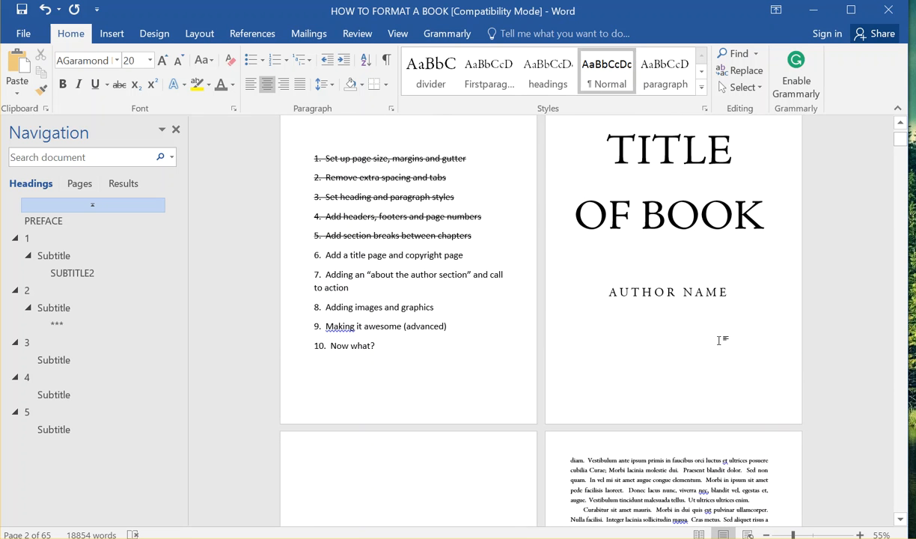
# - Copy the whole copyright notice, from the Copyright © 2017 line to the website address, from the end of chapter 5
pyautogui.click(64, 431)
pyautogui.scroll(-15, 527, 439)
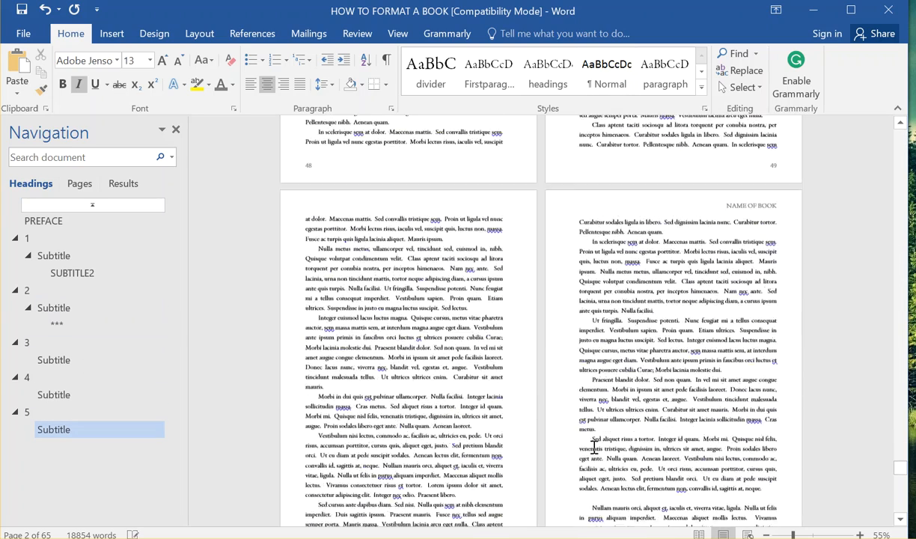
pyautogui.scroll(-15, 502, 445)
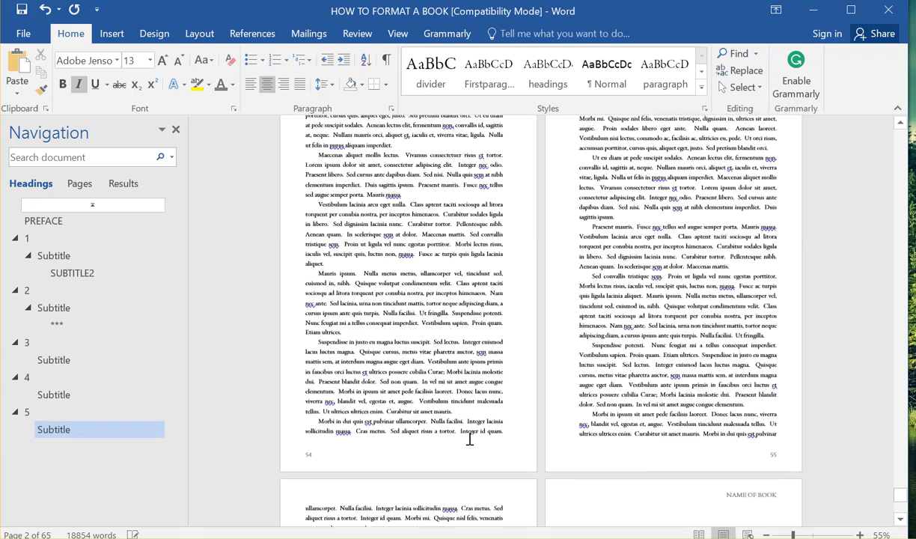
pyautogui.scroll(-1, 447, 447)
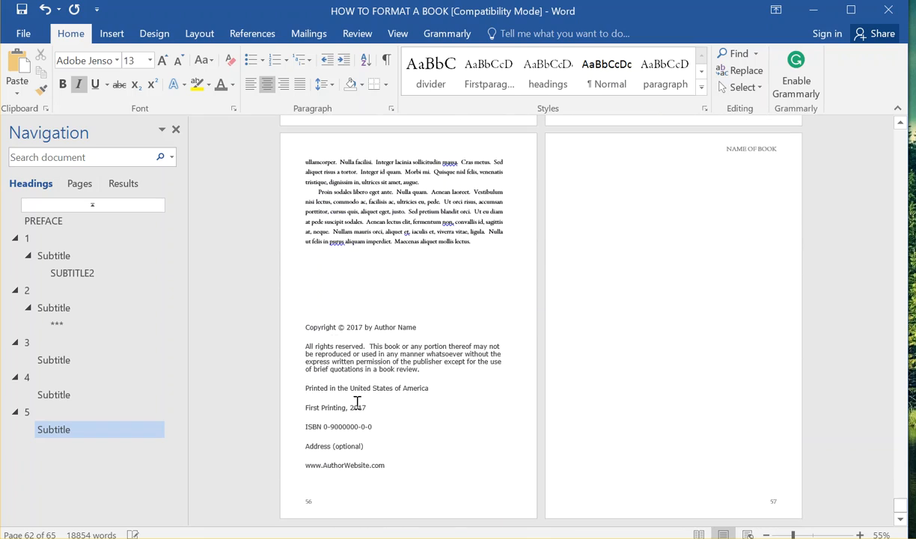
pyautogui.moveTo(385, 466); pyautogui.dragTo(302, 318)
pyautogui.hotkey('ctrl', 'c')
# - Insert a break after AUTHOR NAME on the title page to start a new page, and paste the copied copyright notice there
pyautogui.click(44, 221)
pyautogui.scroll(8, 311, 278)
pyautogui.click(641, 324)
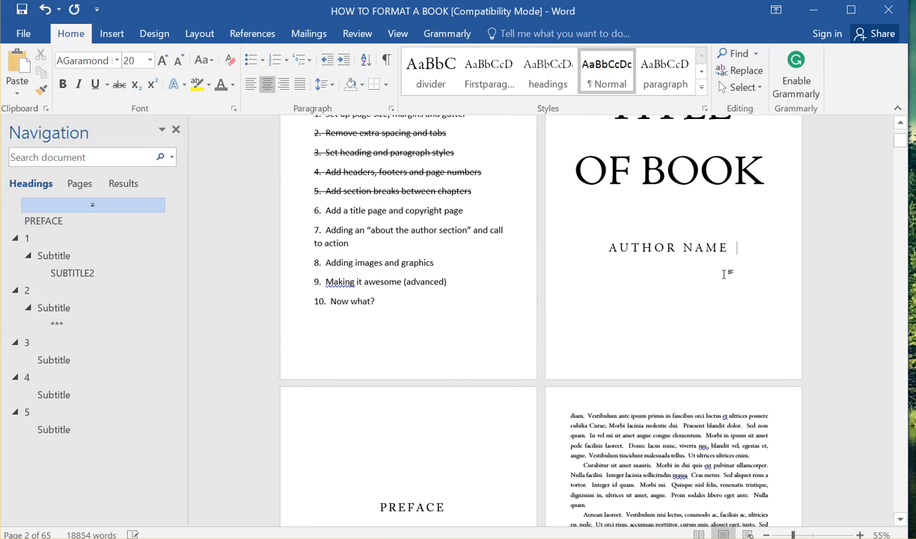
pyautogui.click(119, 33)
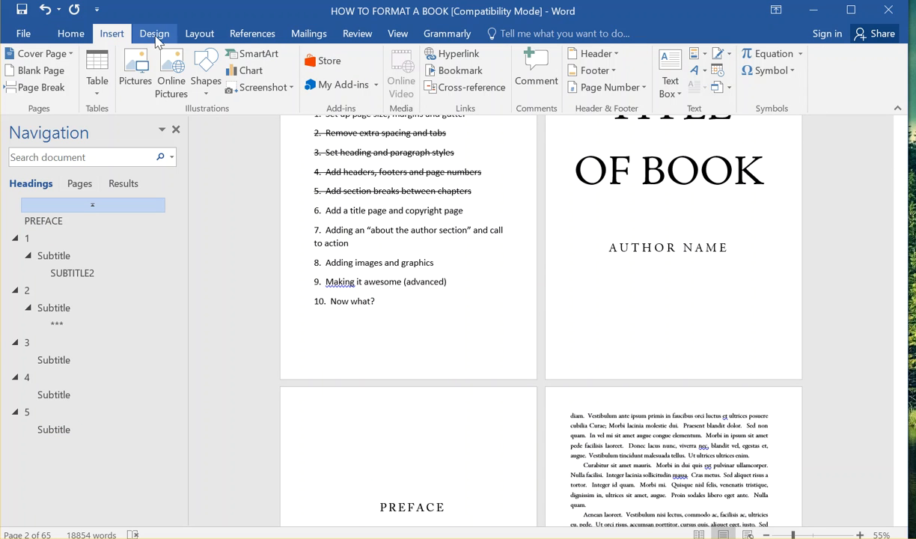
pyautogui.click(192, 34)
pyautogui.click(190, 54)
pyautogui.click(238, 247)
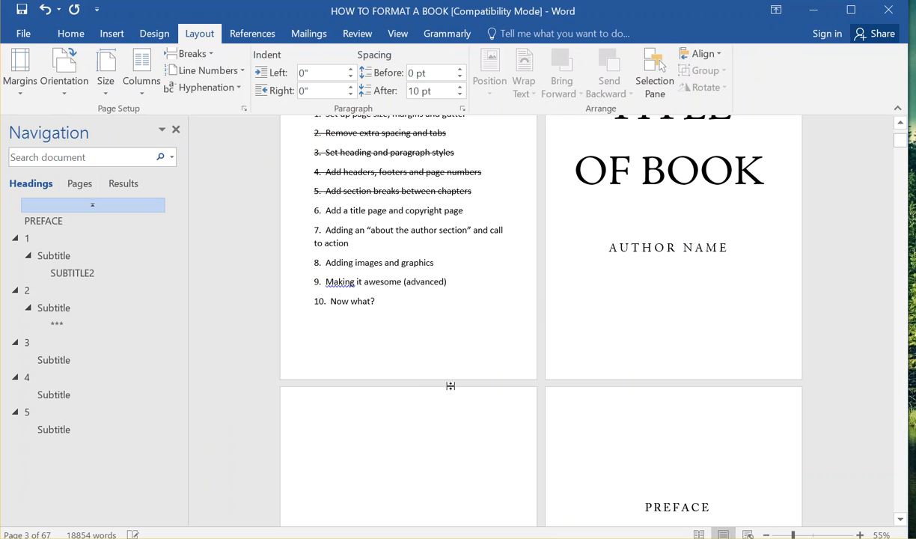
pyautogui.scroll(-3, 428, 403)
pyautogui.hotkey('ctrl', 'v')
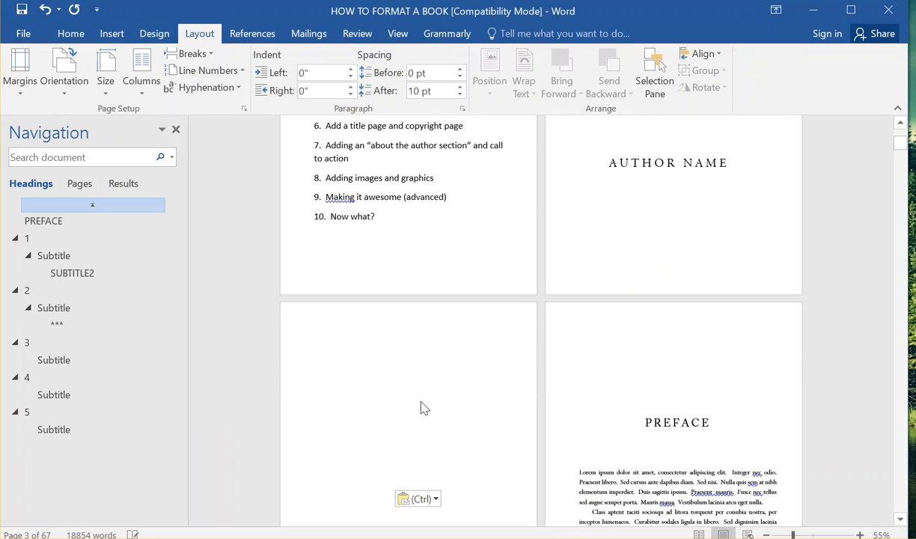
# - Set the font of the whole pasted copyright notice, from the copyright line to the website address, to Adobe Jenson Pro
pyautogui.moveTo(399, 483); pyautogui.dragTo(309, 348)
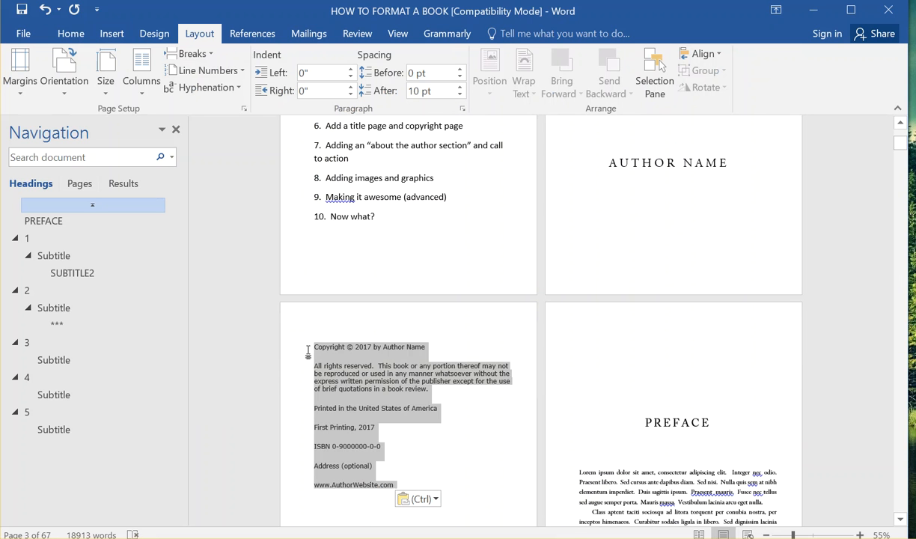
pyautogui.click(72, 35)
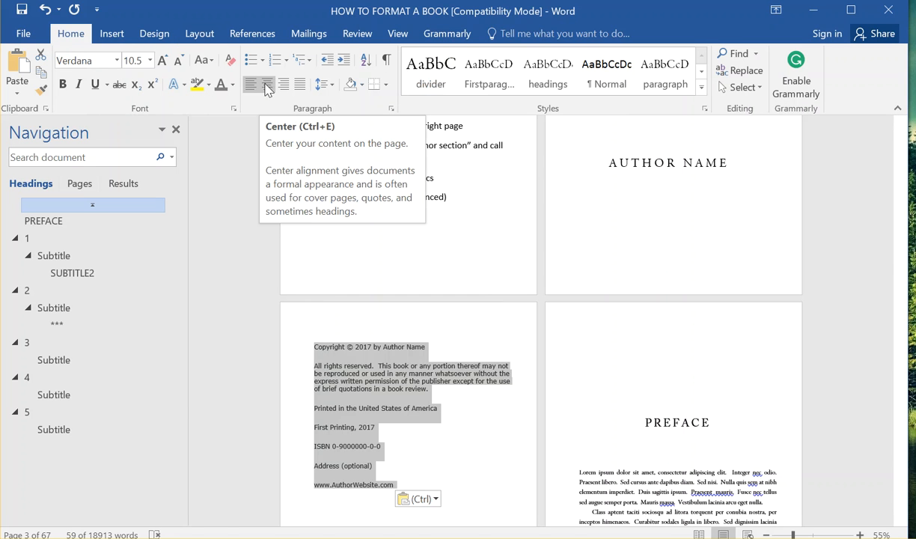
pyautogui.click(111, 61)
pyautogui.click(118, 63)
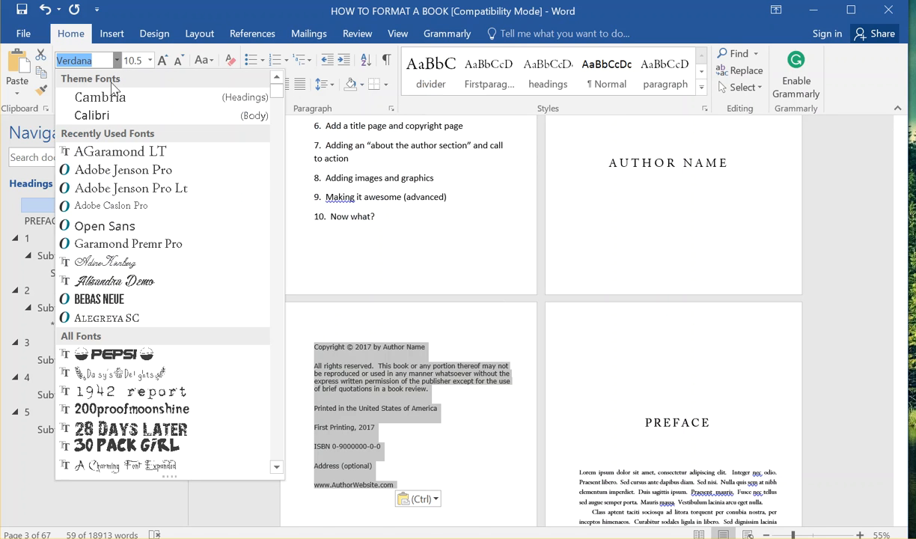
pyautogui.click(130, 175)
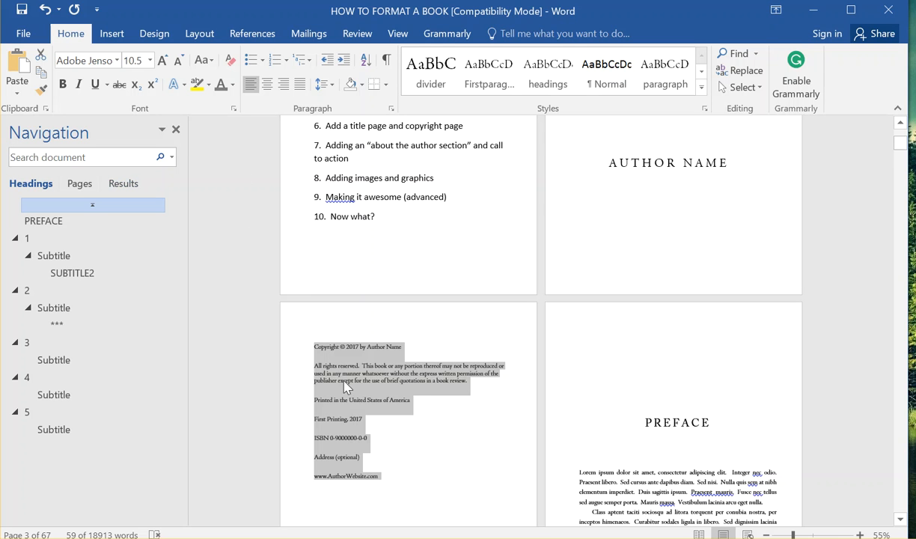
pyautogui.click(377, 445)
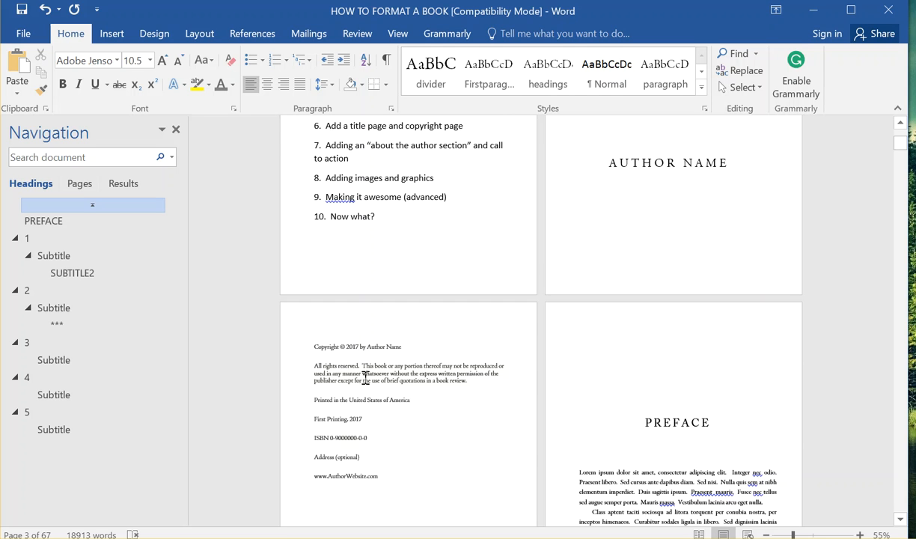
# - Delete the Address (optional) line from the copyright notice
pyautogui.scroll(-1, 382, 404)
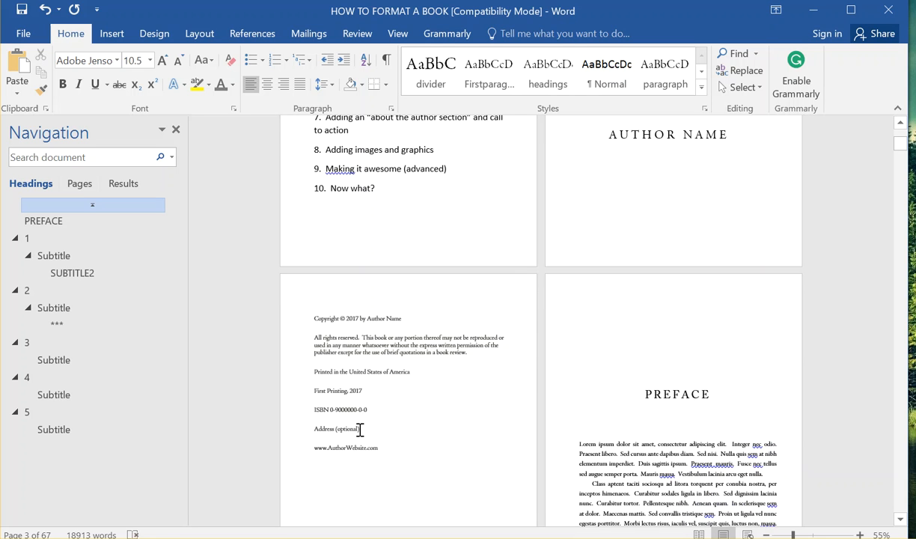
pyautogui.moveTo(317, 430)
pyautogui.mouseDown()
pyautogui.moveTo(363, 431)
pyautogui.moveTo(310, 433)
pyautogui.mouseUp()
pyautogui.click(365, 432)
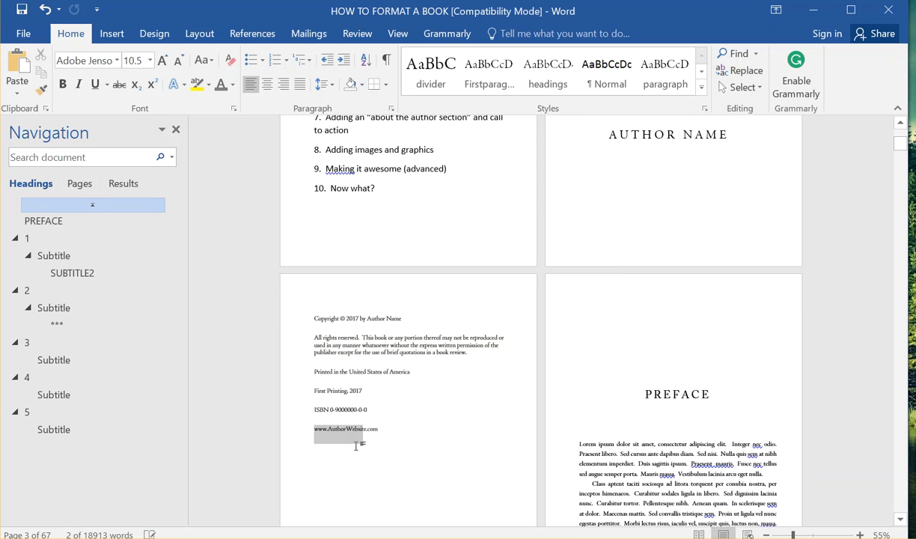
pyautogui.press('Delete')
# - Examine the ISBN line on the copyright page and the opening pages of the preface and chapters 3 and 4
pyautogui.moveTo(365, 410); pyautogui.dragTo(333, 409)
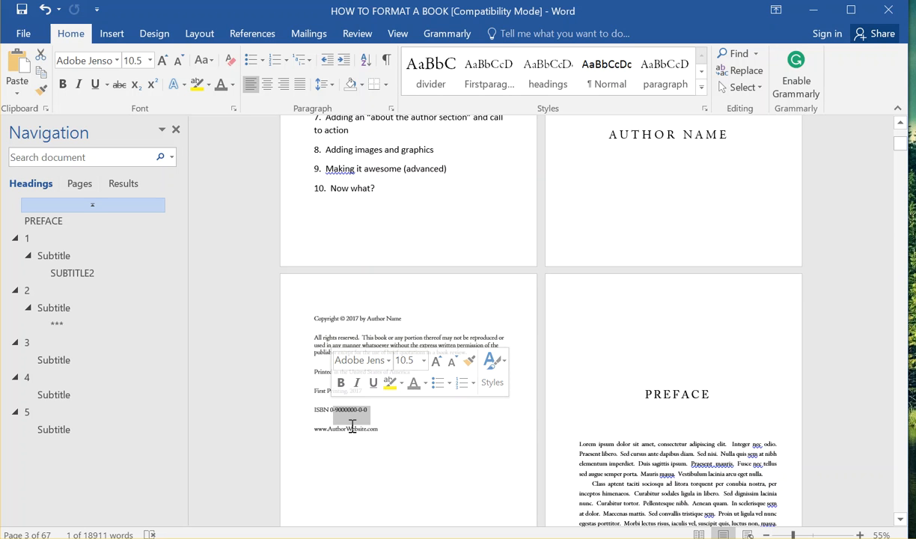
pyautogui.click(406, 432)
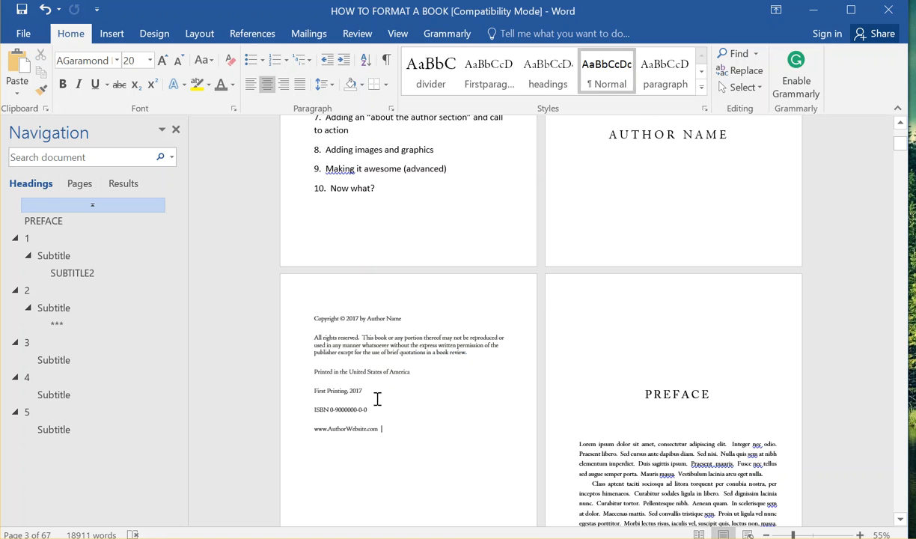
pyautogui.moveTo(375, 408); pyautogui.dragTo(335, 408)
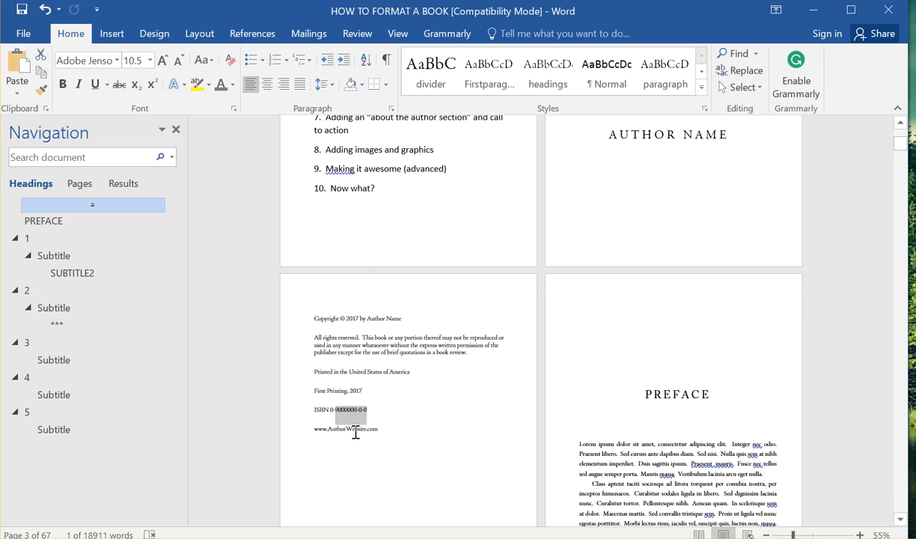
pyautogui.click(670, 393)
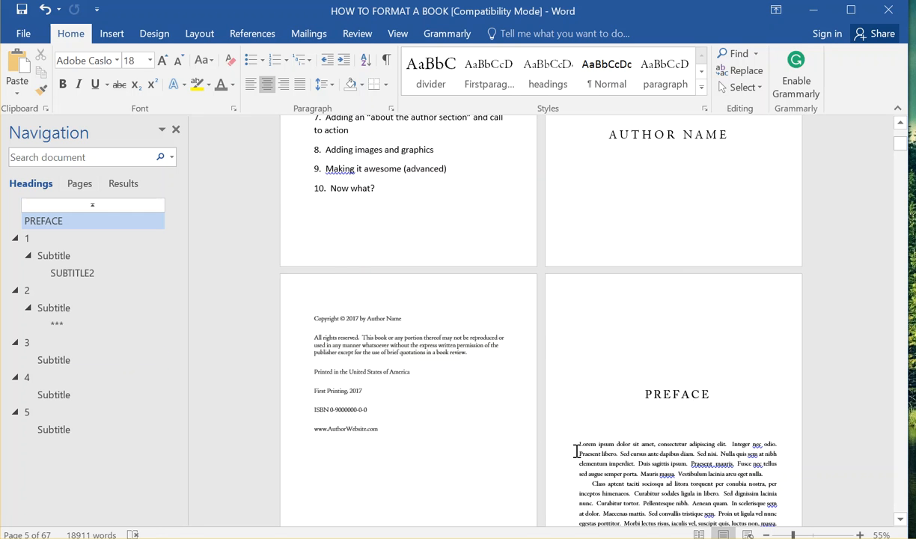
pyautogui.scroll(-3, 552, 430)
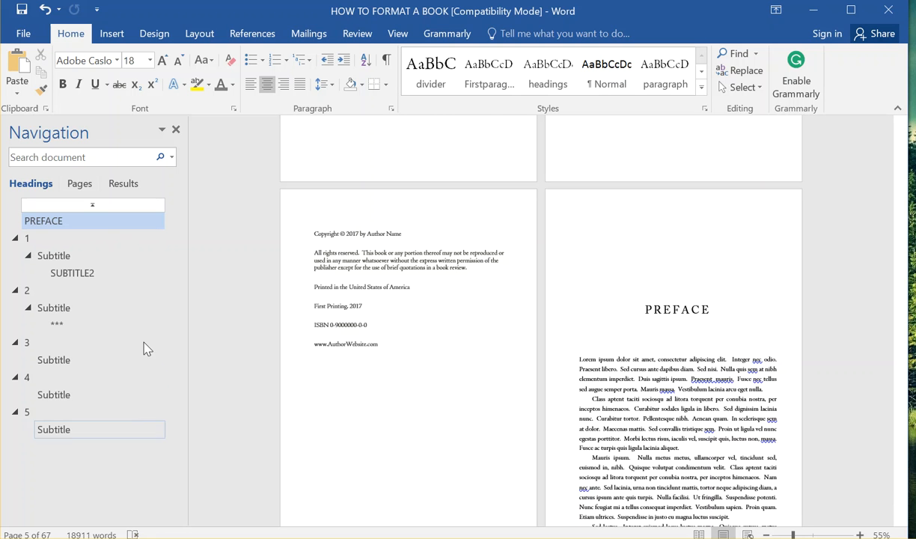
pyautogui.click(30, 341)
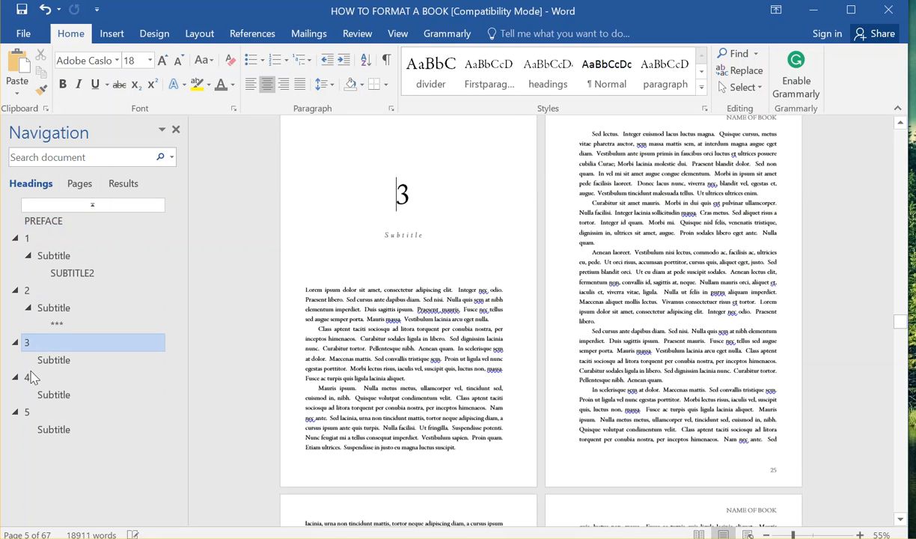
pyautogui.click(26, 376)
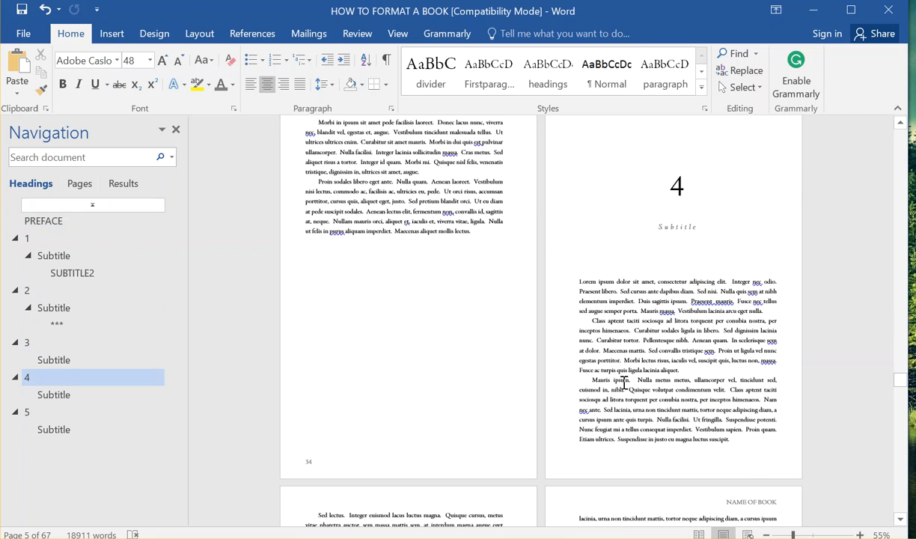
pyautogui.click(629, 380)
pyautogui.scroll(5, 602, 374)
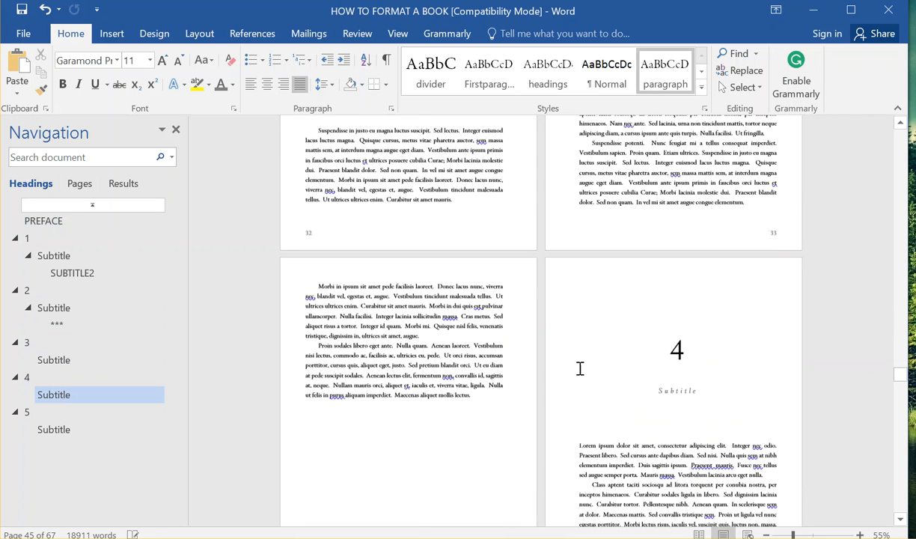
pyautogui.click(60, 221)
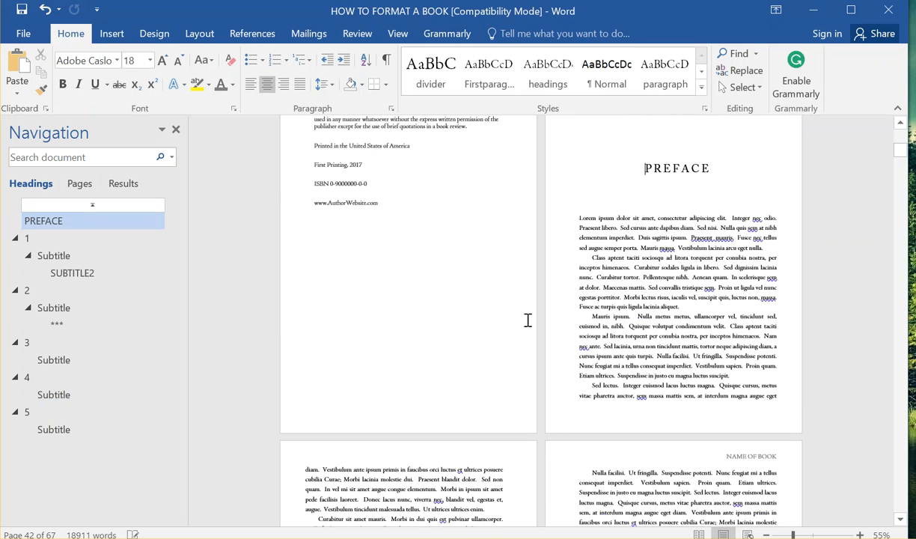
pyautogui.scroll(1, 386, 344)
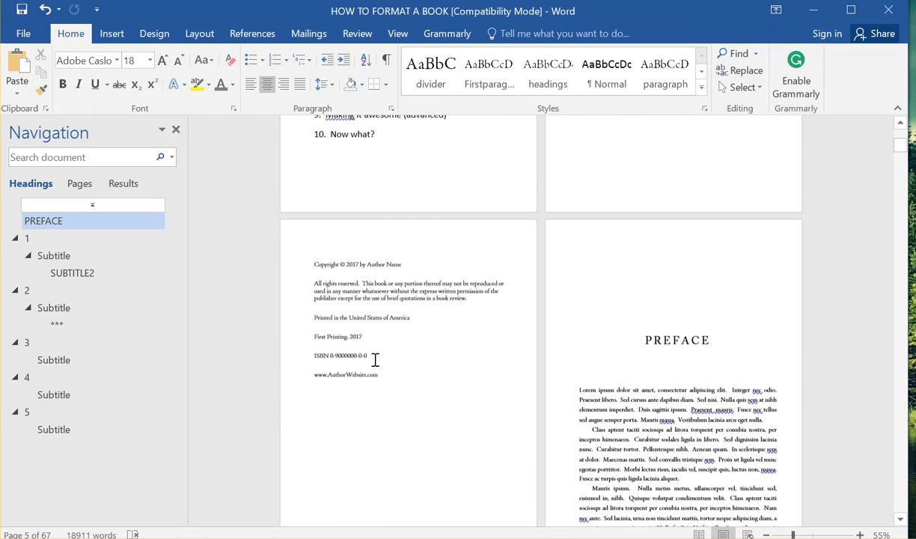
pyautogui.click(354, 352)
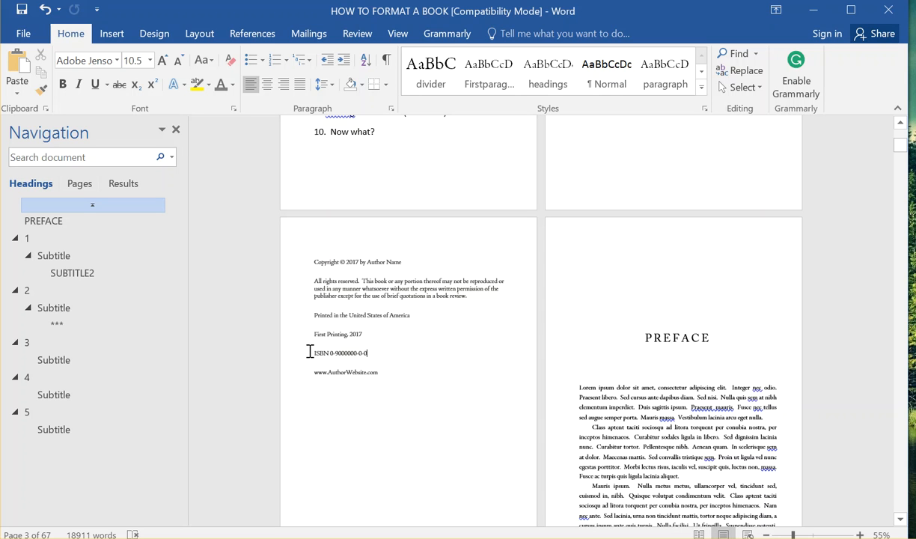
pyautogui.tripleClick(372, 353)
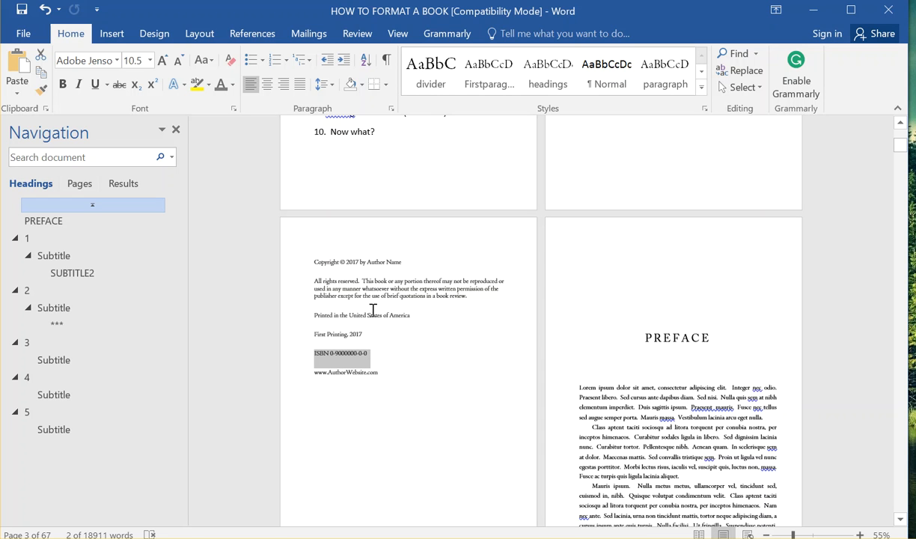
# - Move the copyright notice down its page by adding five blank lines above the copyright line
pyautogui.click(309, 264)
pyautogui.press('Return')
pyautogui.press('Return')
pyautogui.press('Return')
pyautogui.press('Return')
pyautogui.press('Return')
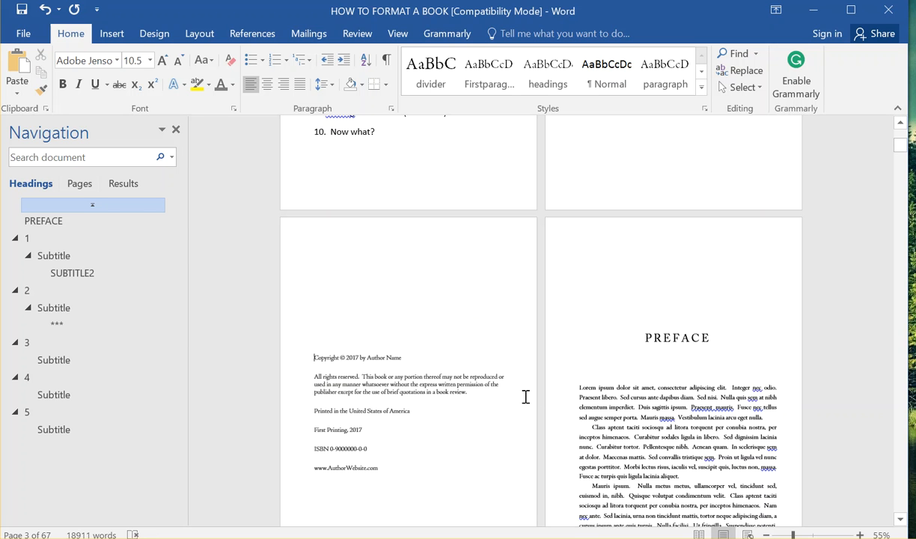
# - Review the title, copyright and preface pages and the start of chapter 1, checking their headers and page numbers
pyautogui.scroll(5, 525, 396)
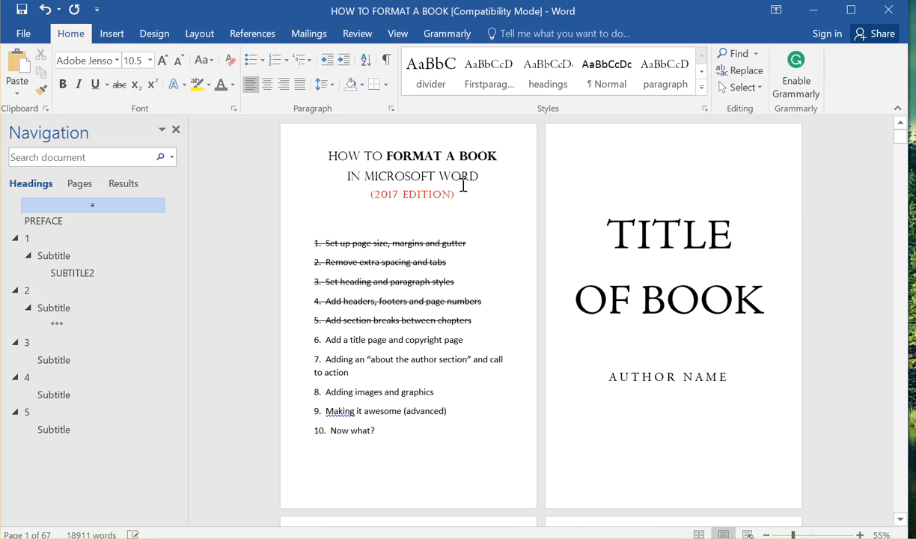
pyautogui.scroll(-7, 587, 294)
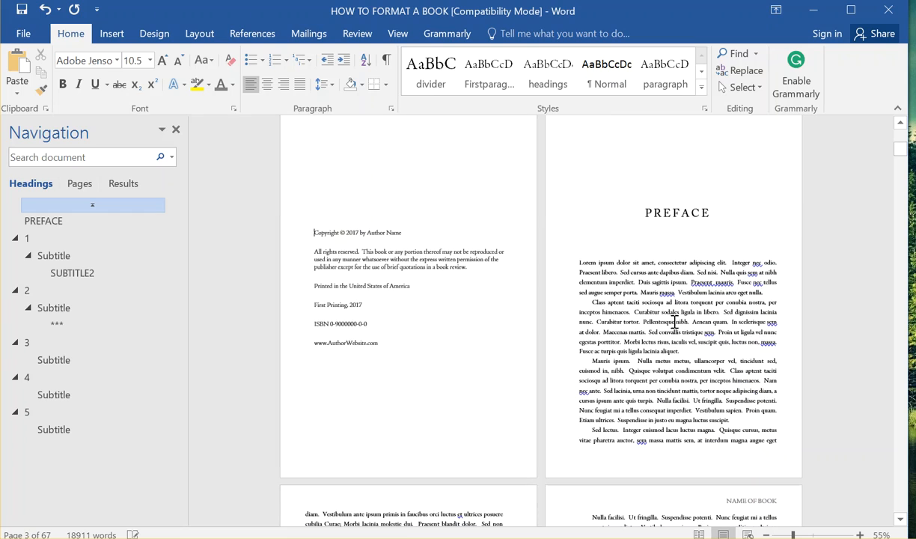
pyautogui.scroll(-3, 544, 303)
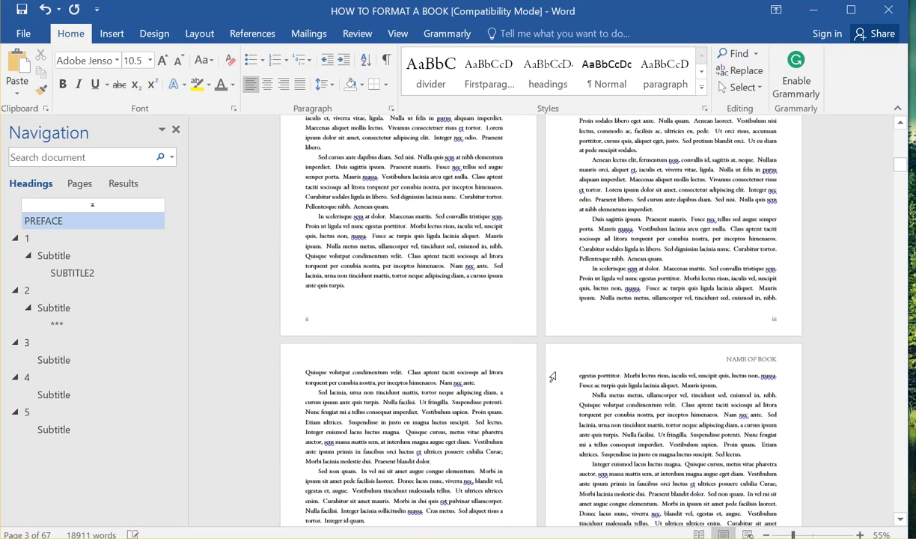
pyautogui.scroll(-5, 494, 270)
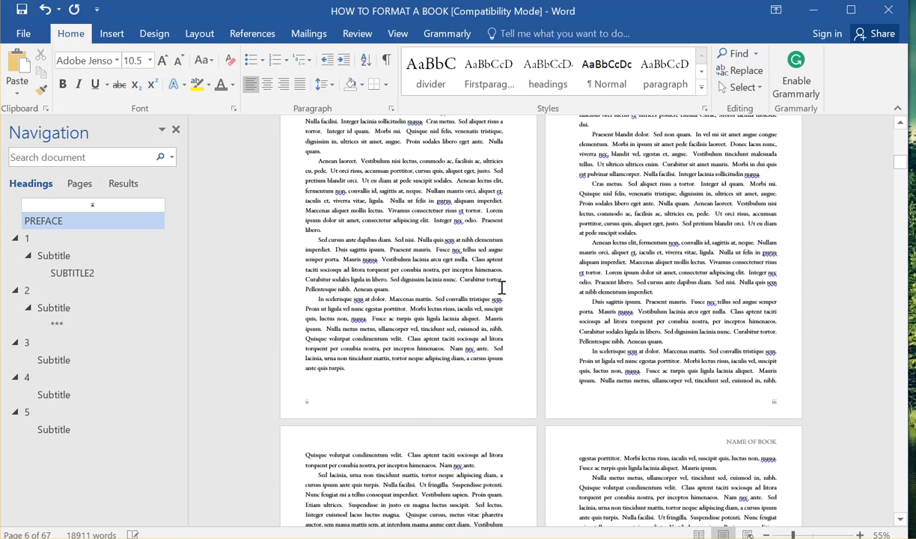
pyautogui.scroll(2, 499, 288)
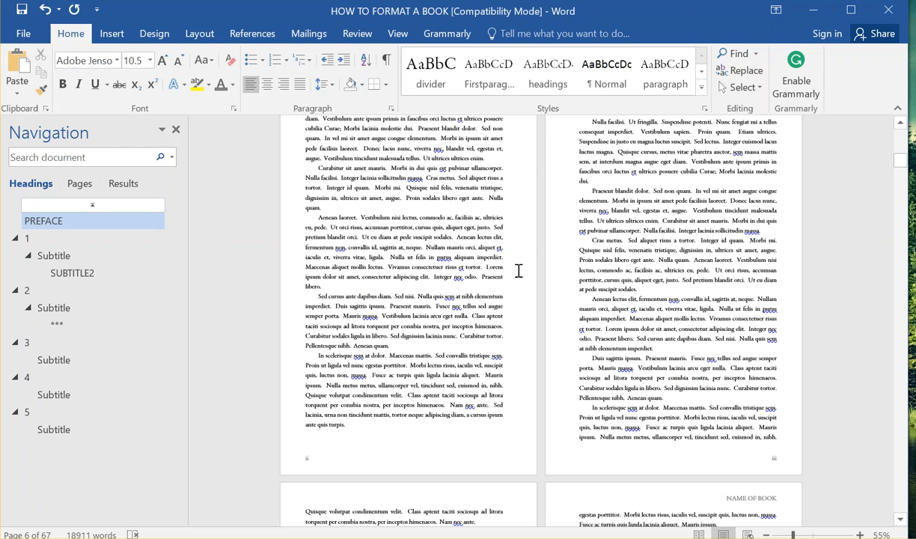
pyautogui.scroll(5, 525, 276)
pyautogui.scroll(-8, 524, 282)
pyautogui.scroll(-10, 521, 297)
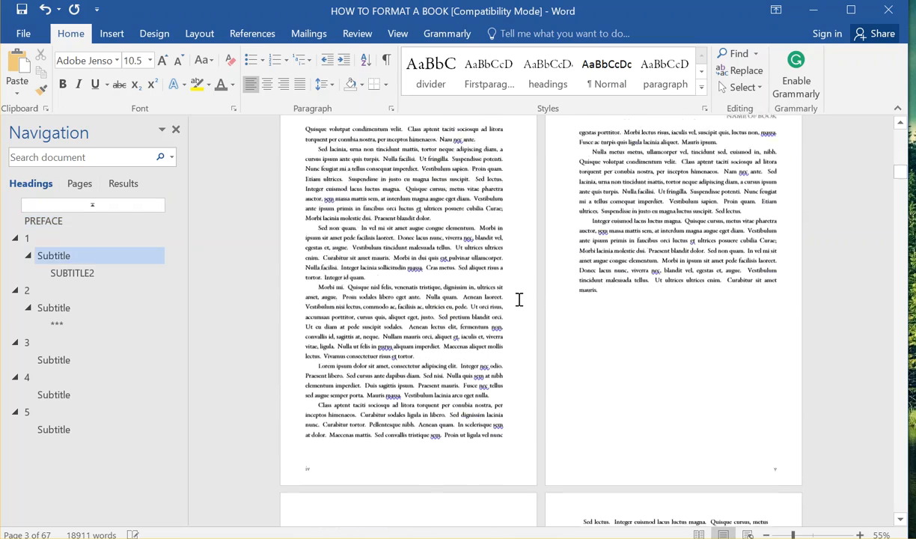
pyautogui.scroll(-15, 519, 300)
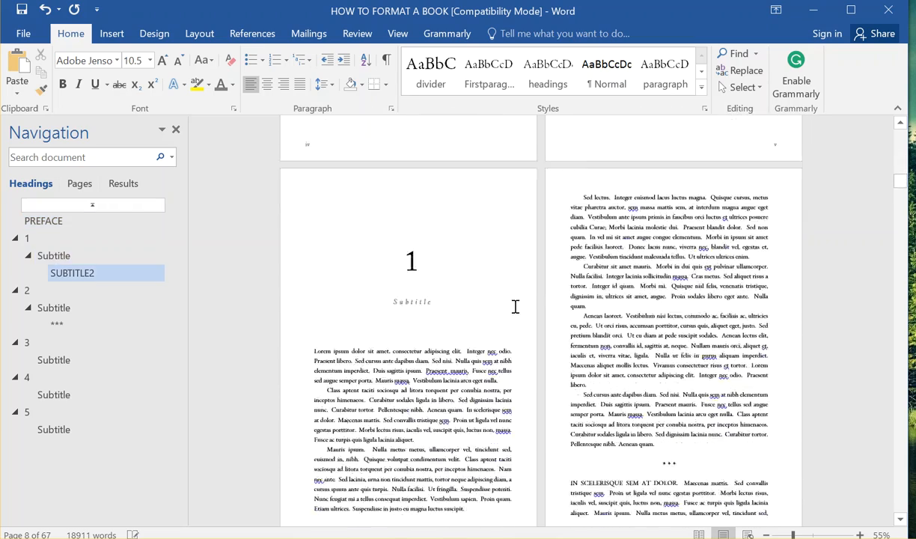
pyautogui.scroll(-3, 512, 326)
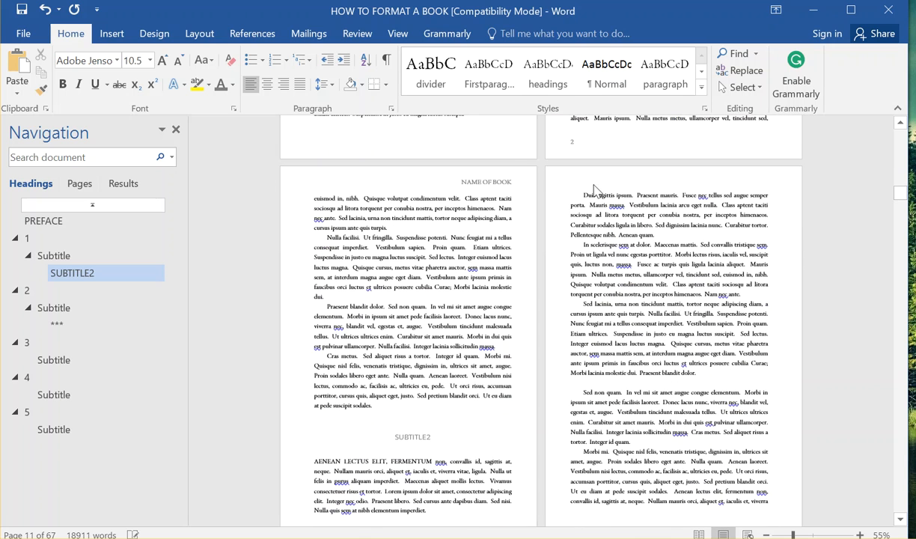
pyautogui.scroll(-3, 580, 303)
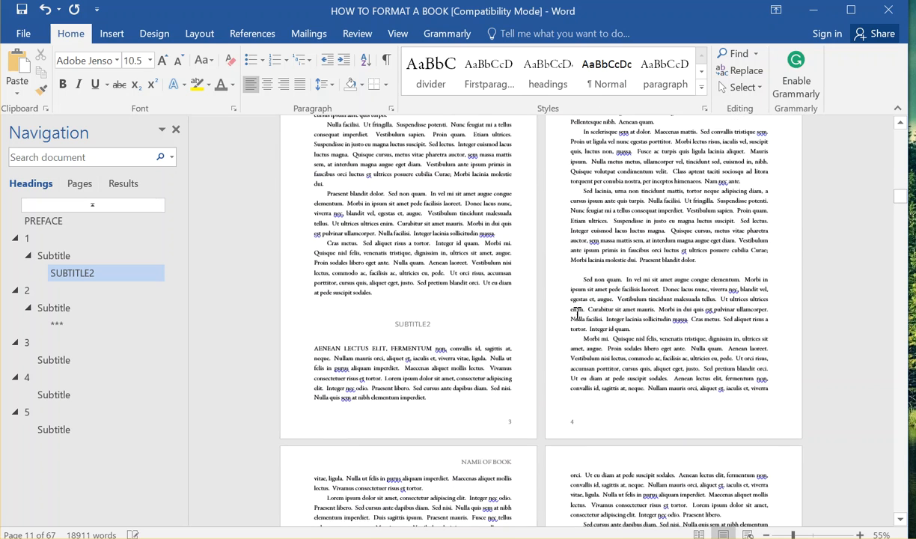
# - Copy NAME OF BOOK from the odd page header of Section 4 into that section's even page header
pyautogui.scroll(4, 560, 397)
pyautogui.click(483, 214)
pyautogui.doubleClick(456, 210)
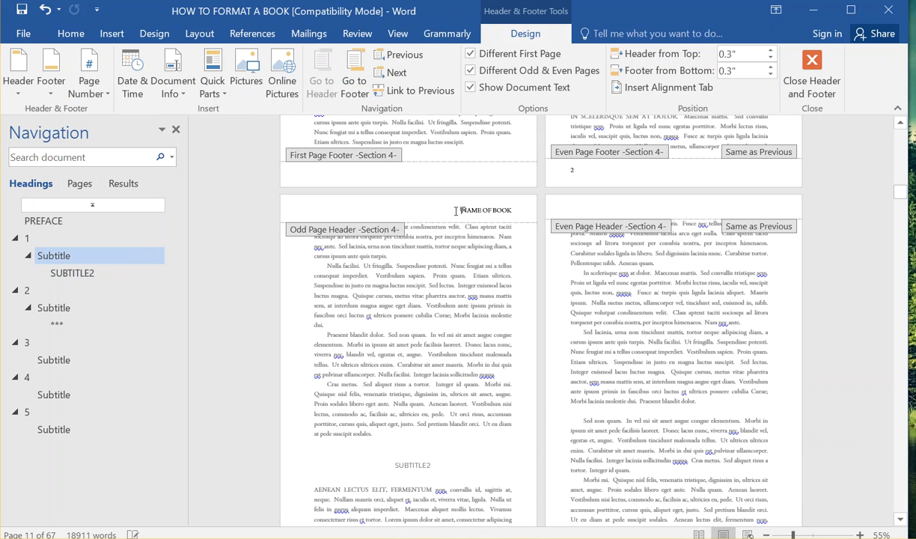
pyautogui.tripleClick(490, 211)
pyautogui.hotkey('ctrl', 'c')
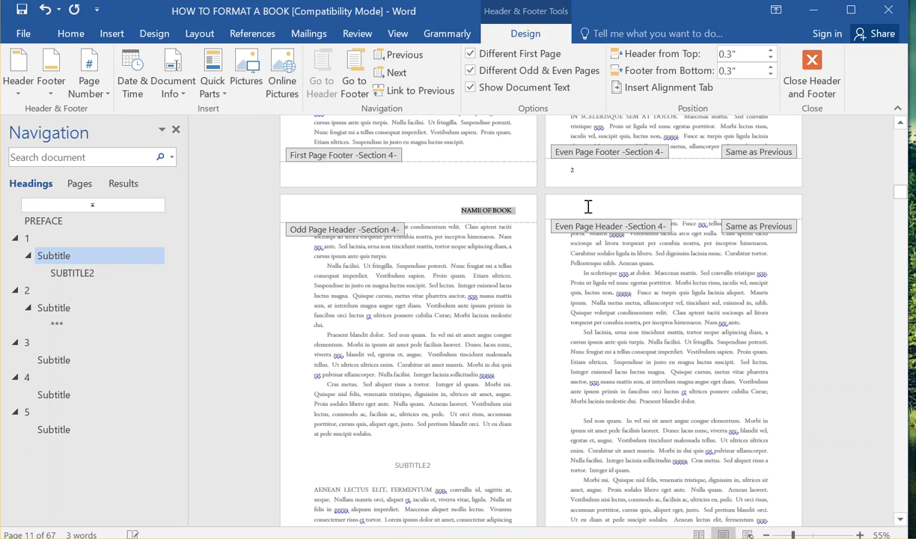
pyautogui.click(588, 206)
pyautogui.hotkey('ctrl', 'v')
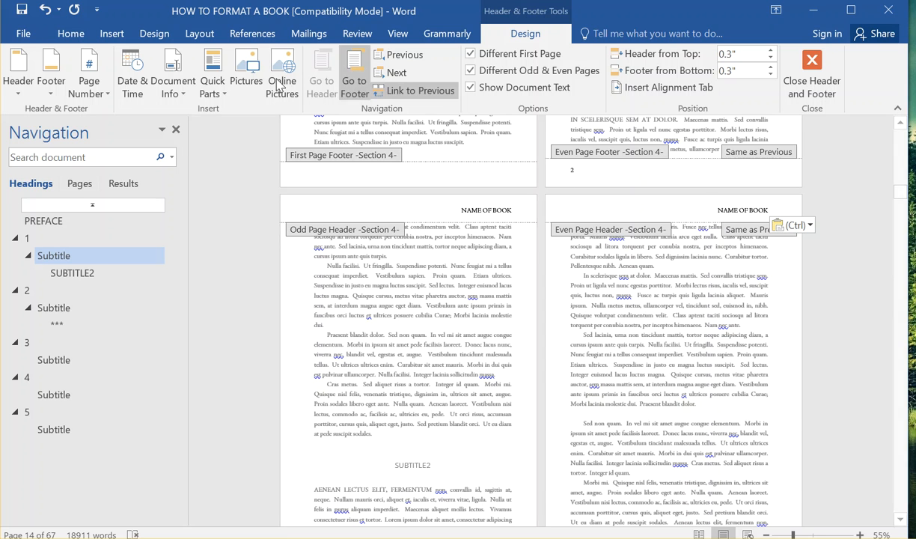
# - Left-align the Section 4 even page header, replace its text with AUTHOR NAME, and return to the body text
pyautogui.click(70, 33)
pyautogui.click(250, 84)
pyautogui.moveTo(621, 207); pyautogui.dragTo(568, 211)
pyautogui.write('AUTHOR NAME')
pyautogui.doubleClick(615, 268)
# - Check the even page header from chapter 1 back through the preface to the title page
pyautogui.scroll(3, 535, 261)
pyautogui.scroll(10, 541, 260)
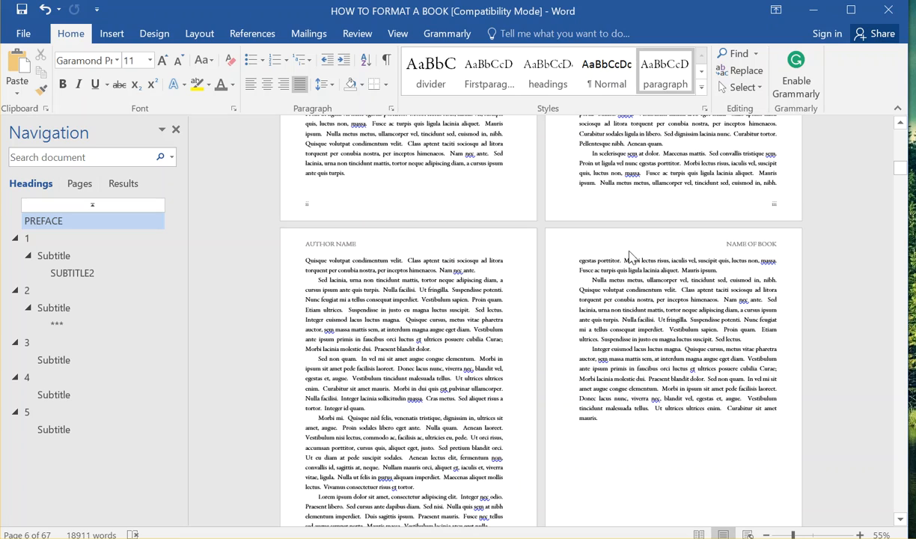
pyautogui.scroll(5, 711, 254)
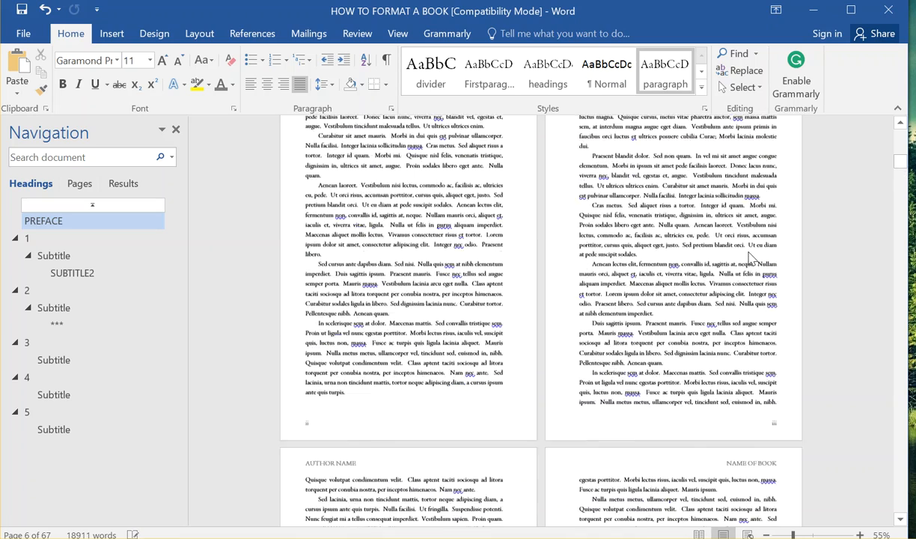
pyautogui.scroll(8, 704, 262)
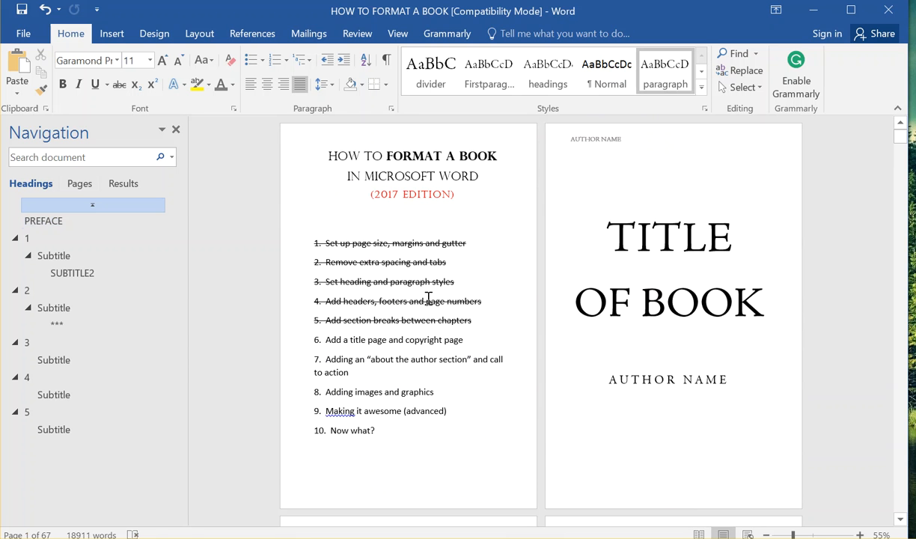
# - Open the Section 3 even page header in the preface and unlink it from the previous section
pyautogui.scroll(-6, 428, 290)
pyautogui.scroll(6, 635, 253)
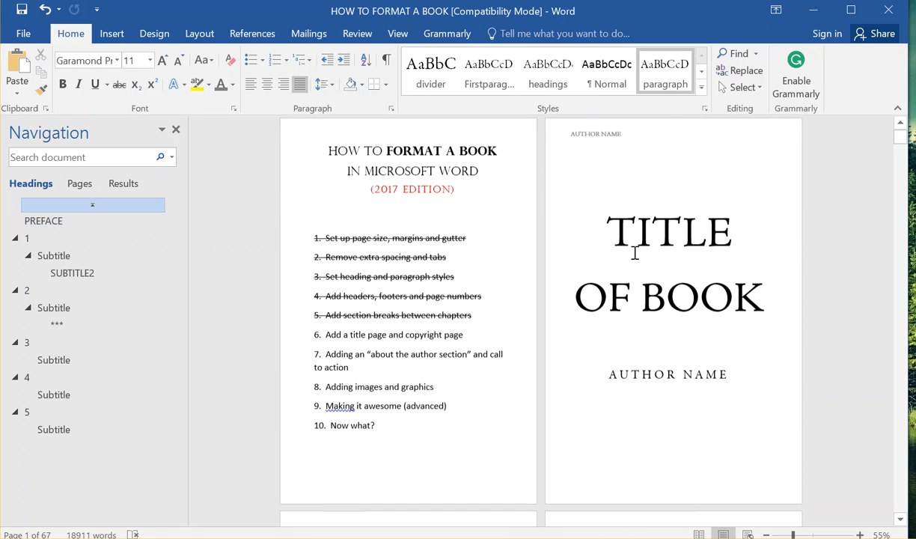
pyautogui.scroll(-10, 591, 350)
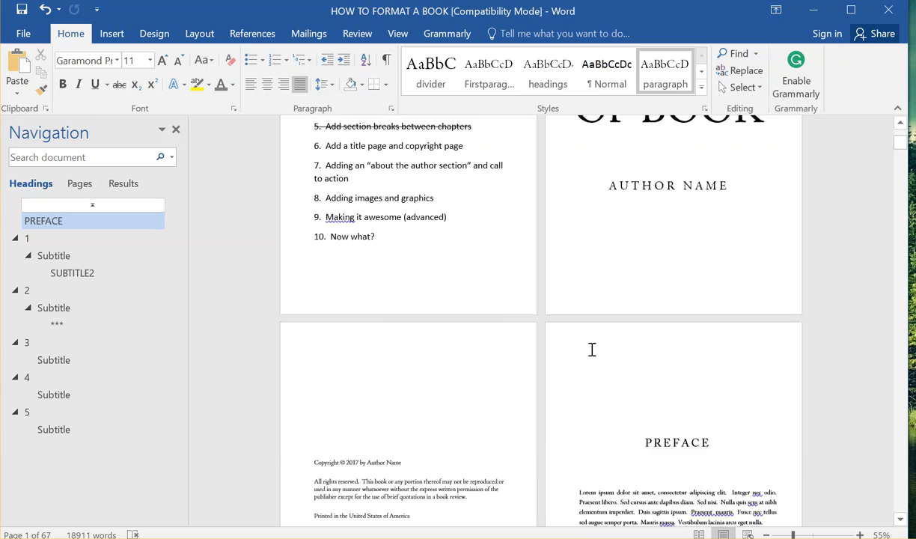
pyautogui.scroll(3, 513, 382)
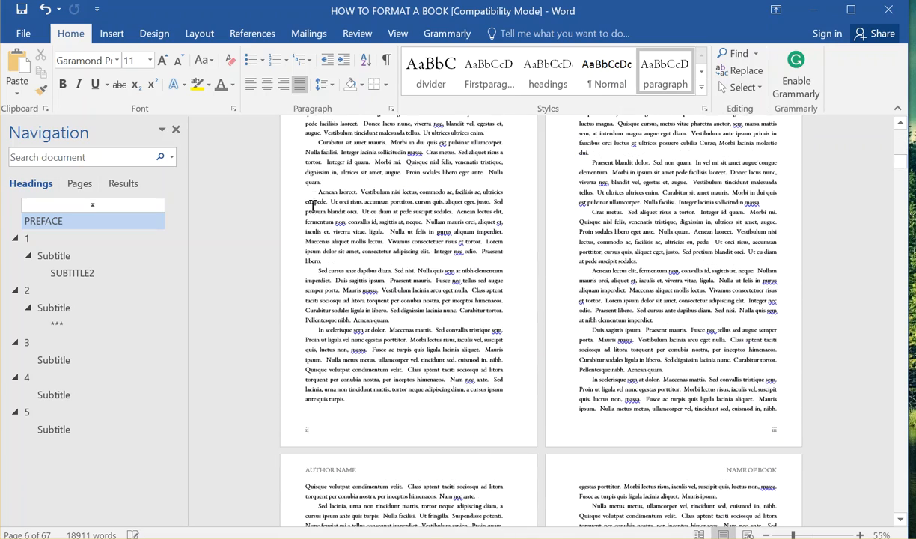
pyautogui.scroll(-7, 317, 197)
pyautogui.doubleClick(323, 166)
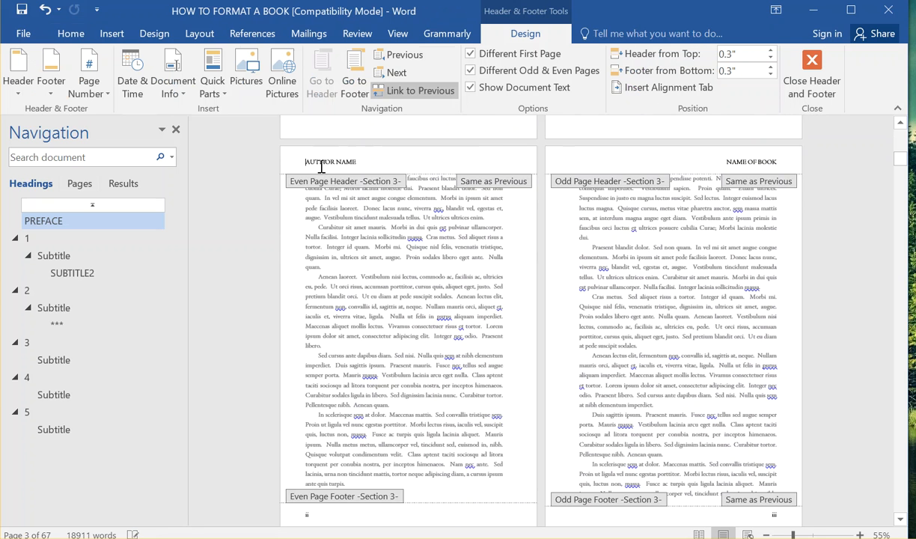
pyautogui.click(409, 89)
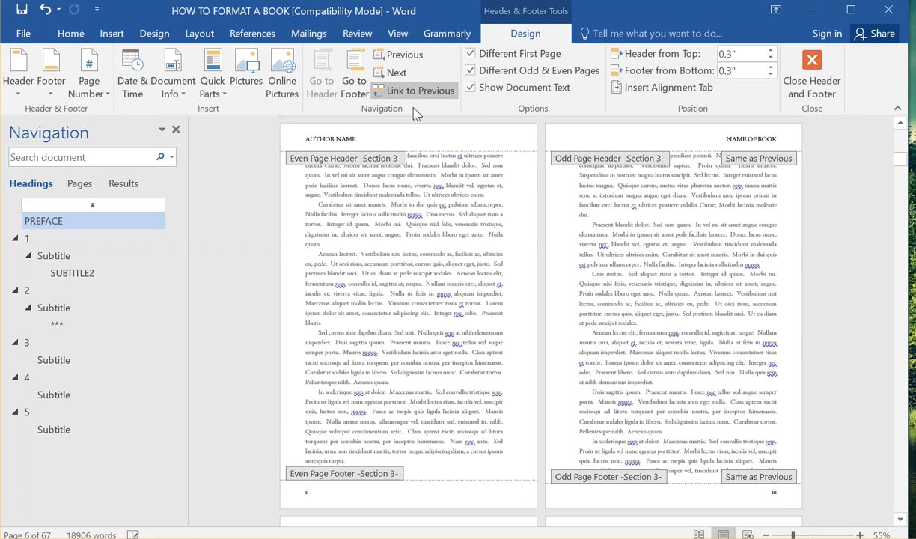
# - Unlink the Section 3 odd page header containing NAME OF BOOK from the previous section
pyautogui.scroll(12, 619, 302)
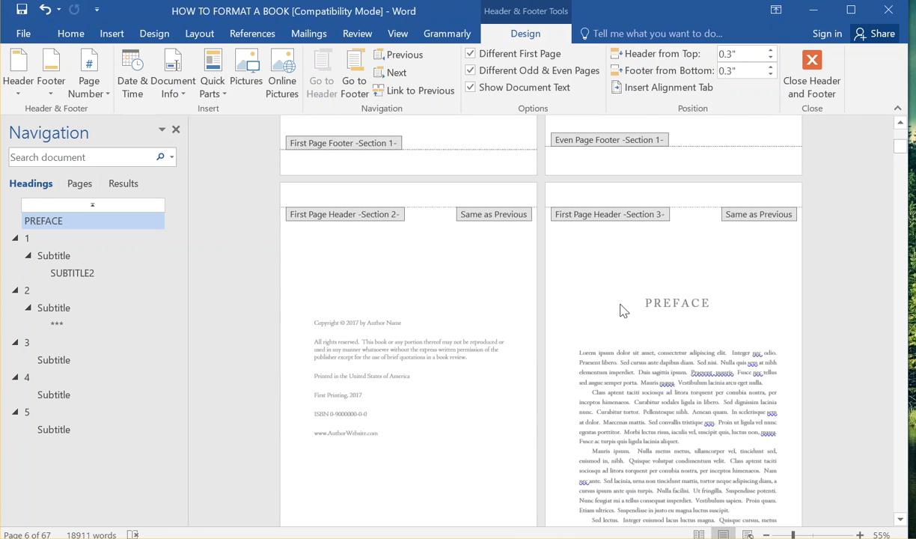
pyautogui.scroll(-6, 620, 312)
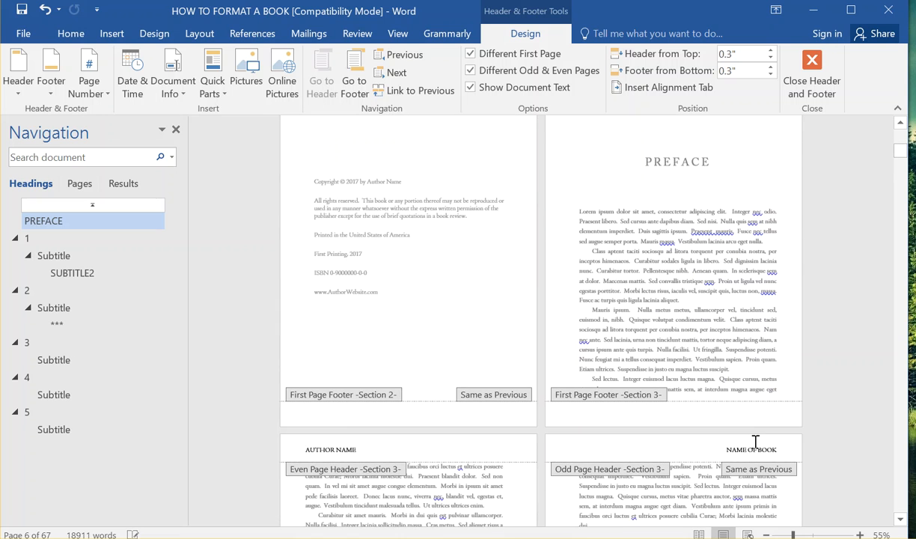
pyautogui.click(755, 442)
pyautogui.click(430, 91)
# - Delete AUTHOR NAME from the Section 1 even page header on the title page
pyautogui.scroll(20, 666, 284)
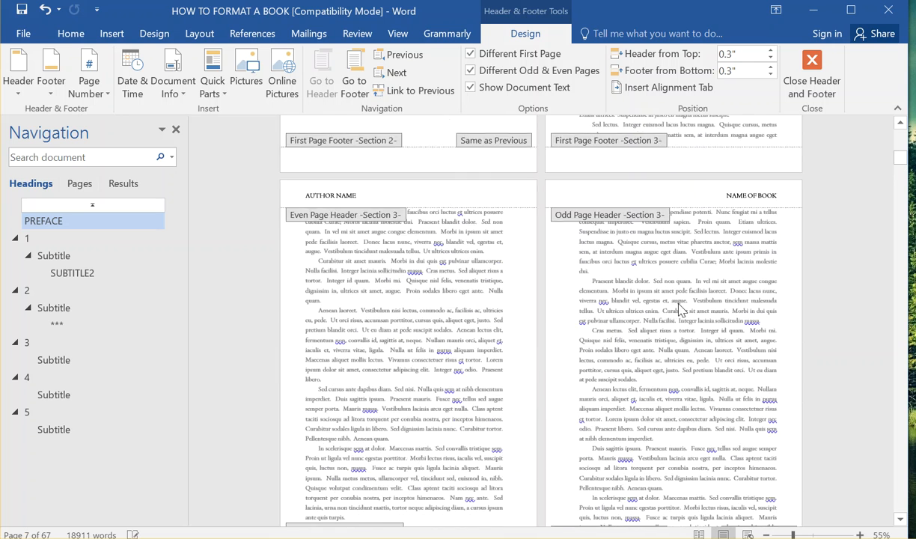
pyautogui.scroll(8, 644, 240)
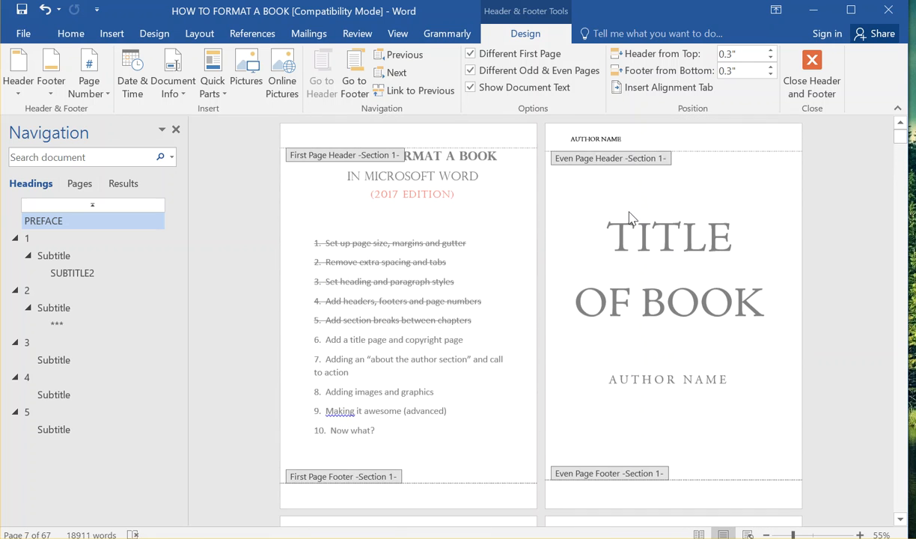
pyautogui.moveTo(632, 142); pyautogui.dragTo(559, 140)
pyautogui.press('Delete')
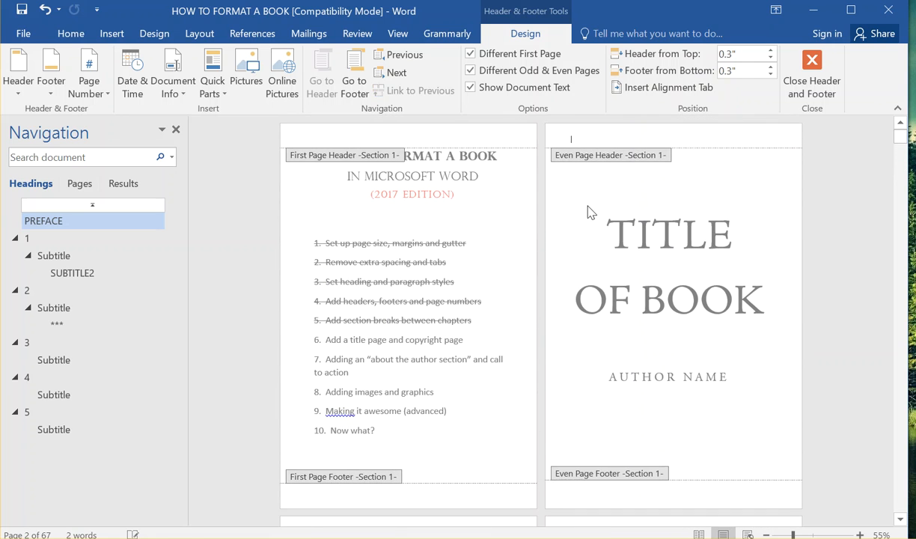
# - Check the headers and footers of the preface and the start of chapter 1, and return to the body text
pyautogui.scroll(-15, 603, 292)
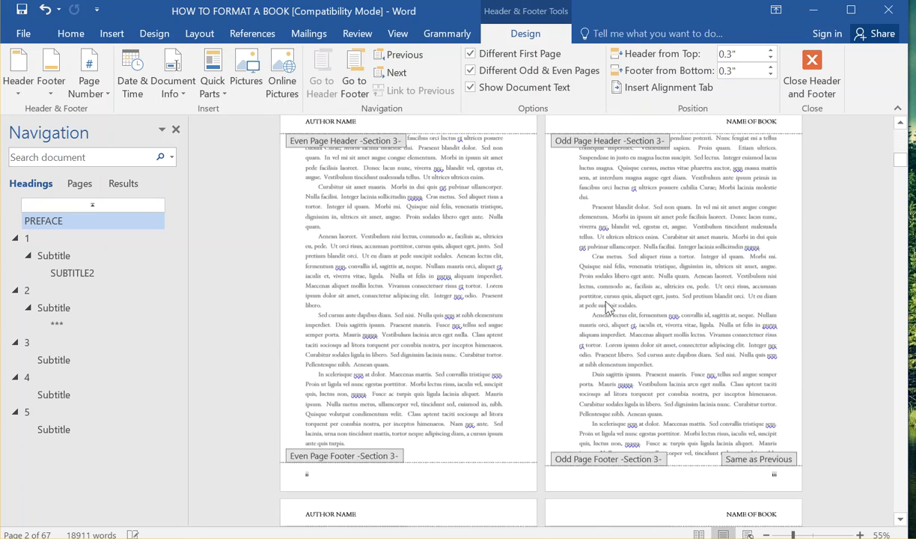
pyautogui.scroll(1, 642, 234)
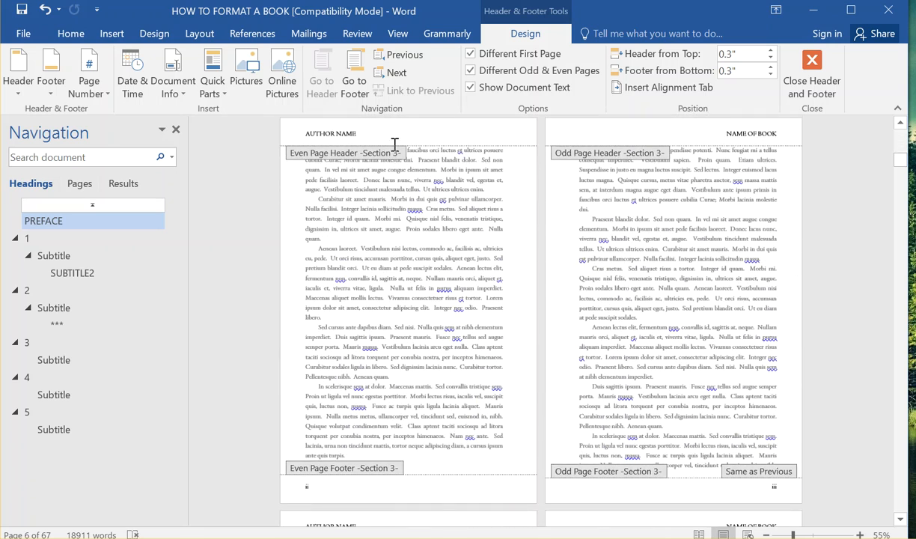
pyautogui.scroll(-10, 607, 364)
pyautogui.scroll(-3, 619, 378)
pyautogui.scroll(10, 619, 376)
pyautogui.scroll(-8, 577, 370)
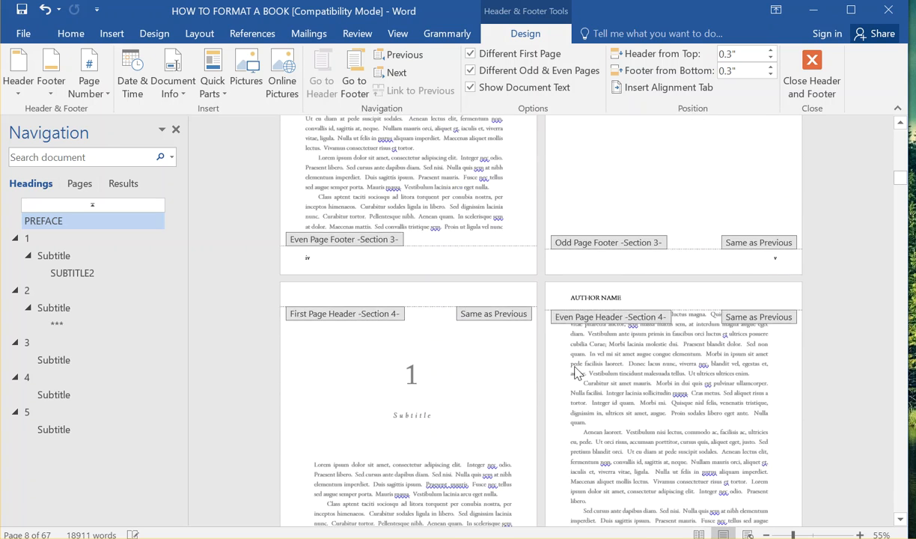
pyautogui.scroll(20, 607, 355)
pyautogui.press('Escape')
# - Review the preface's running headers and page numbers through to the opening page of chapter 1
pyautogui.scroll(-12, 552, 364)
pyautogui.scroll(-10, 552, 376)
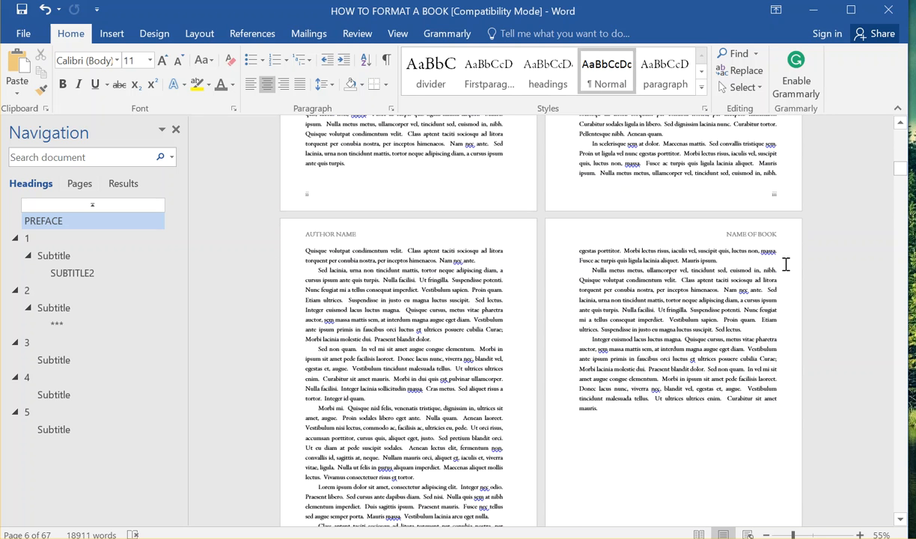
pyautogui.scroll(-5, 788, 253)
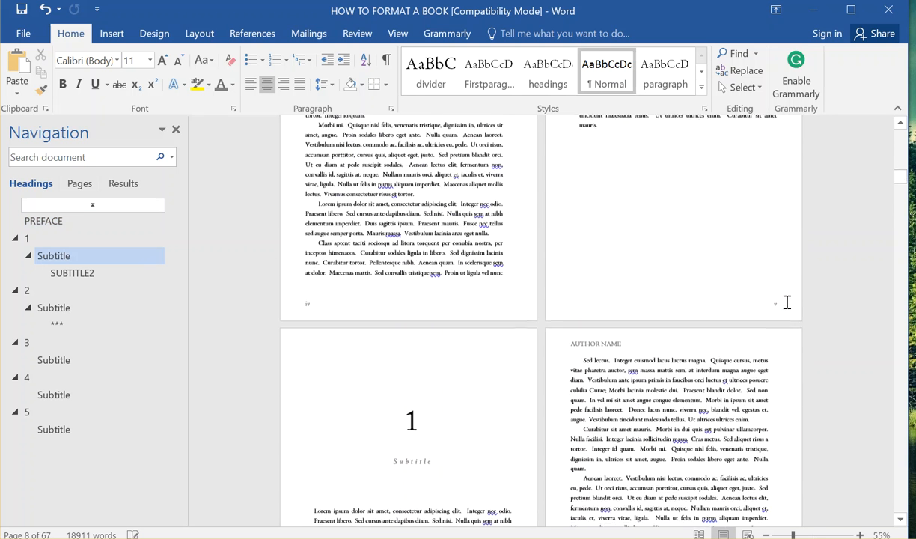
pyautogui.scroll(3, 508, 378)
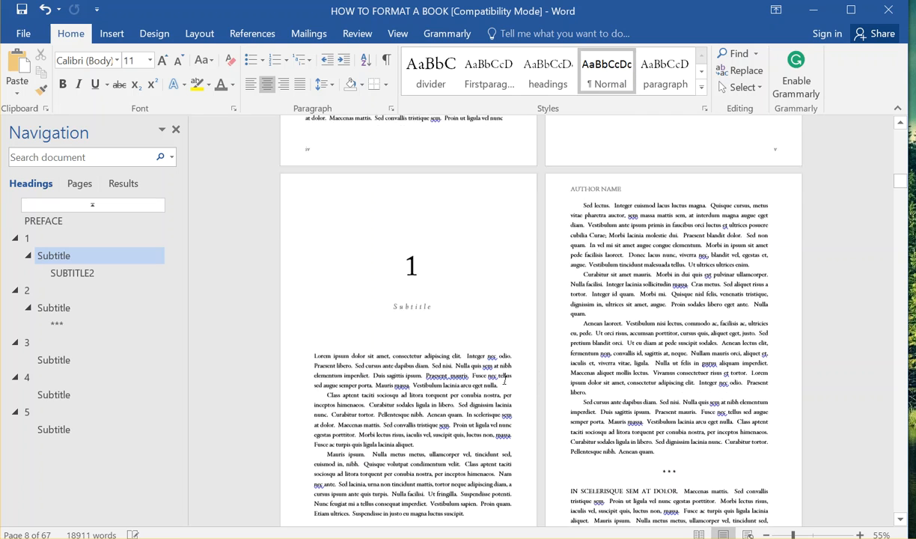
pyautogui.scroll(3, 520, 359)
pyautogui.scroll(-5, 542, 316)
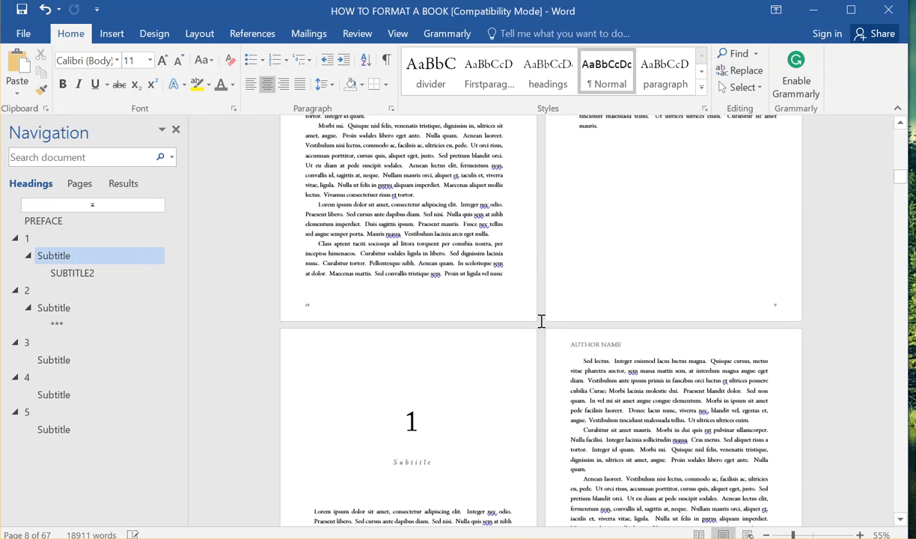
pyautogui.scroll(2, 555, 359)
pyautogui.scroll(2, 569, 280)
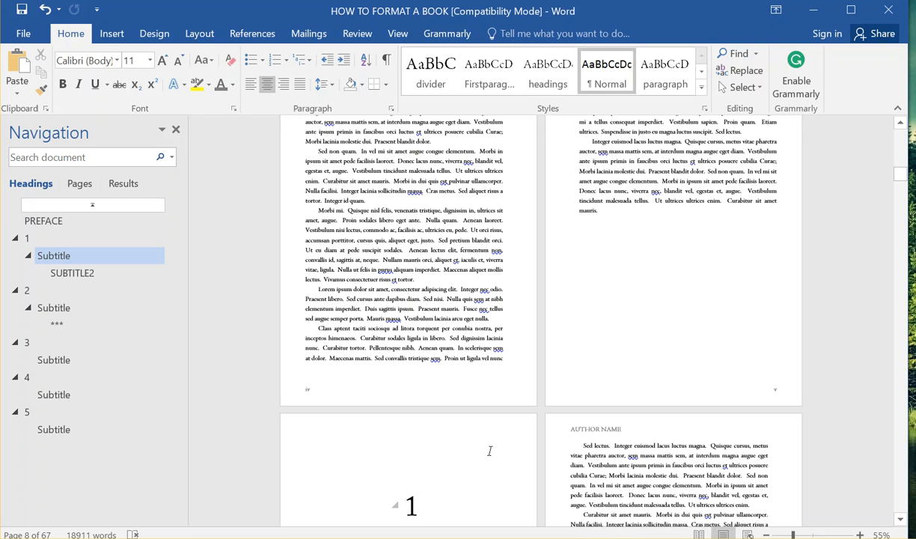
pyautogui.scroll(-3, 535, 400)
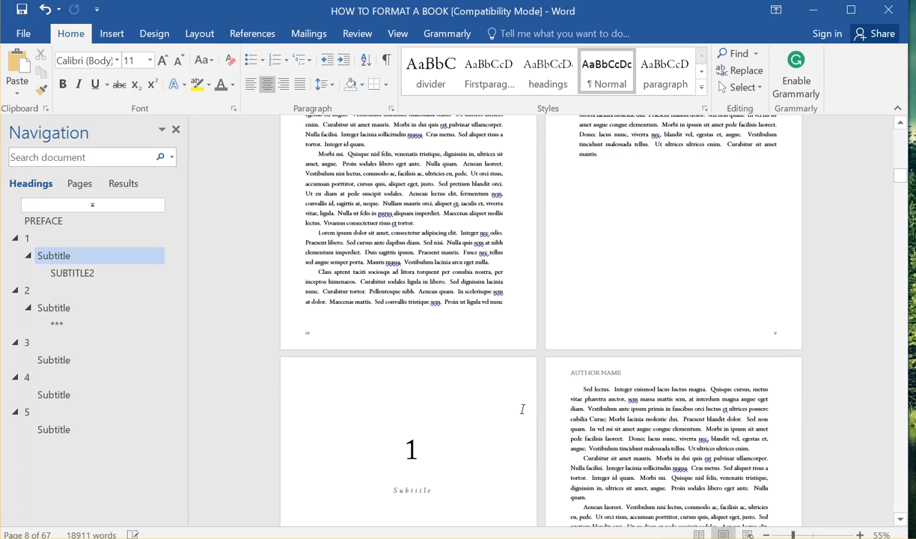
pyautogui.scroll(2, 506, 405)
# - Place the cursor at the end of the preface text and examine the transition to chapter 1's opening page
pyautogui.click(606, 189)
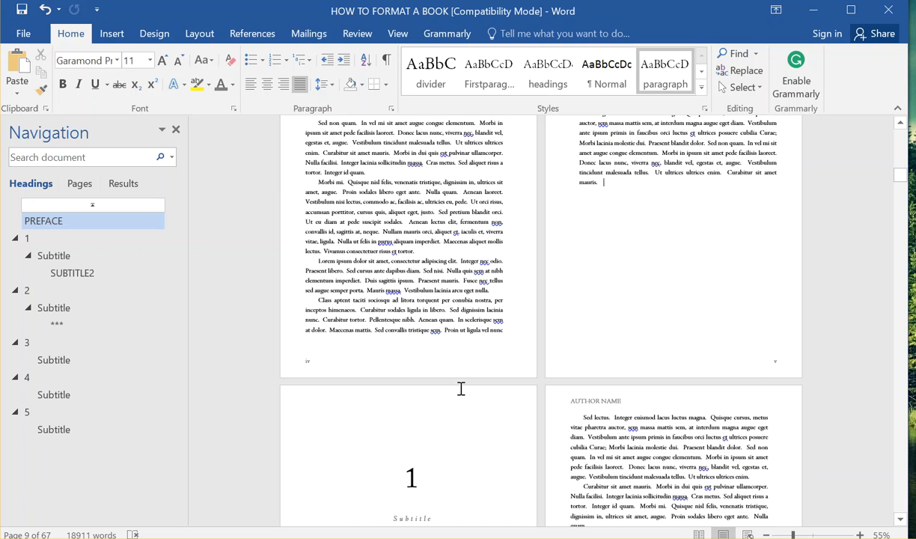
pyautogui.scroll(-3, 414, 449)
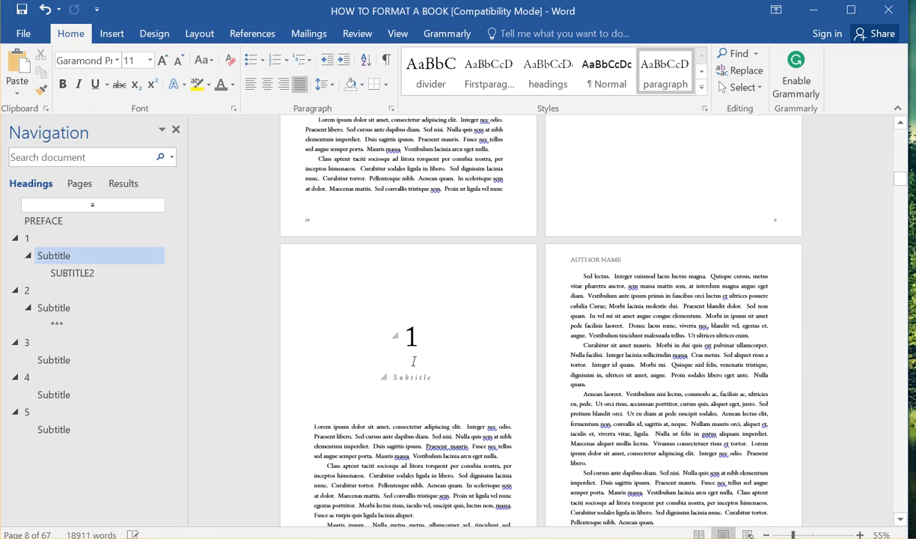
pyautogui.scroll(5, 419, 366)
pyautogui.scroll(-5, 422, 369)
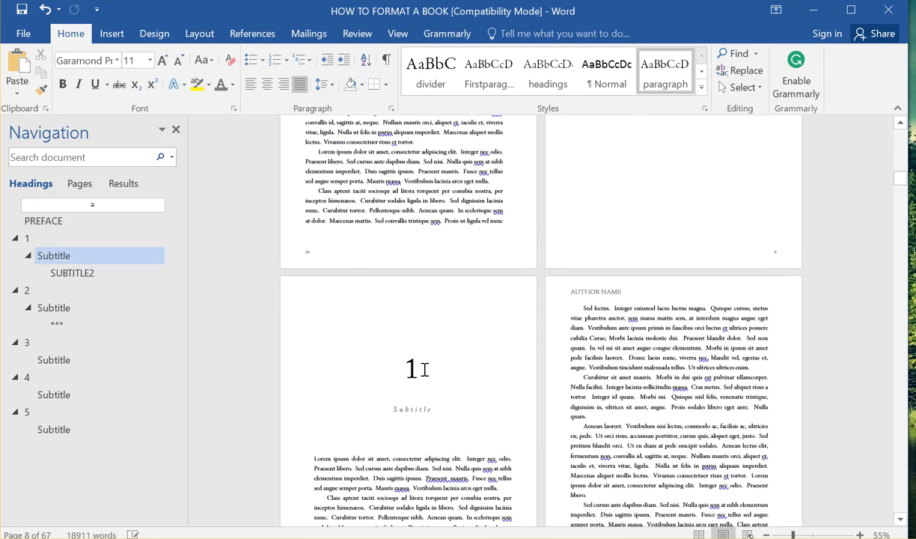
pyautogui.scroll(-2, 424, 372)
pyautogui.scroll(1, 441, 314)
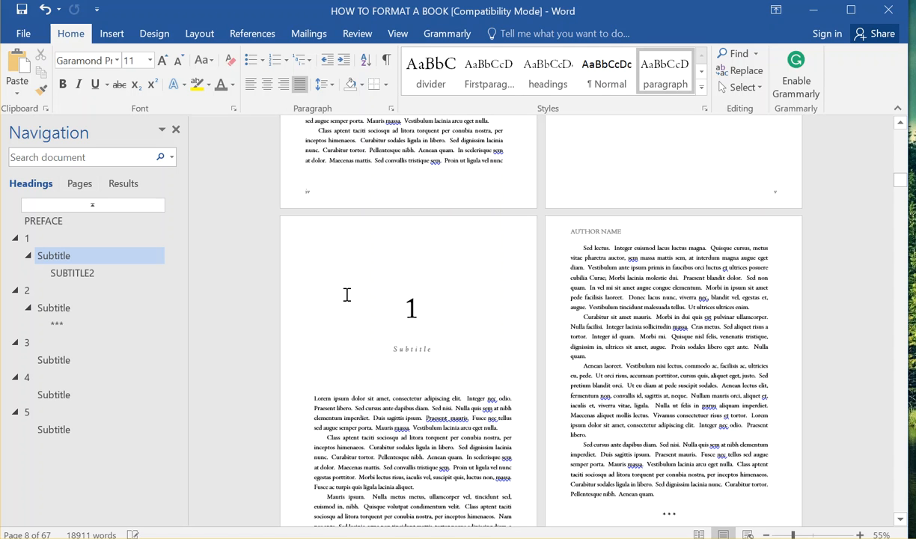
pyautogui.scroll(-1, 394, 294)
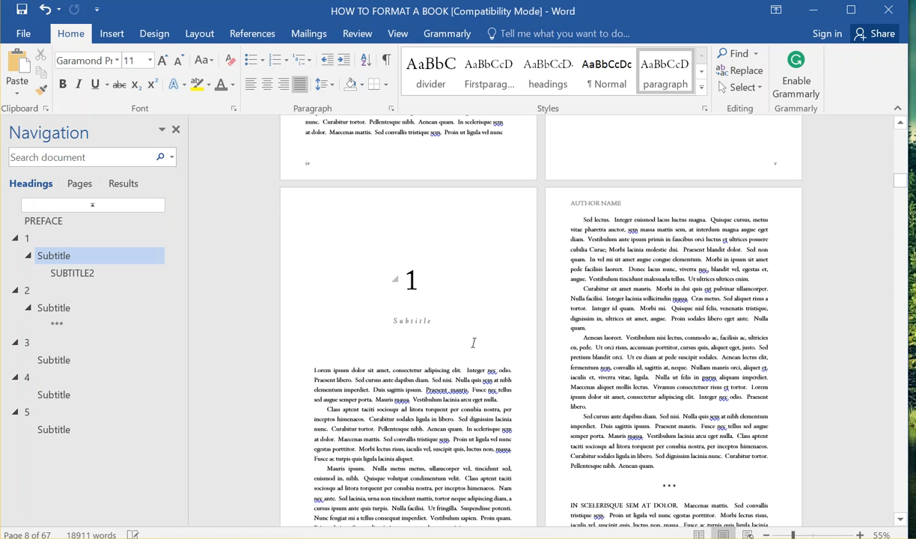
pyautogui.scroll(1, 404, 307)
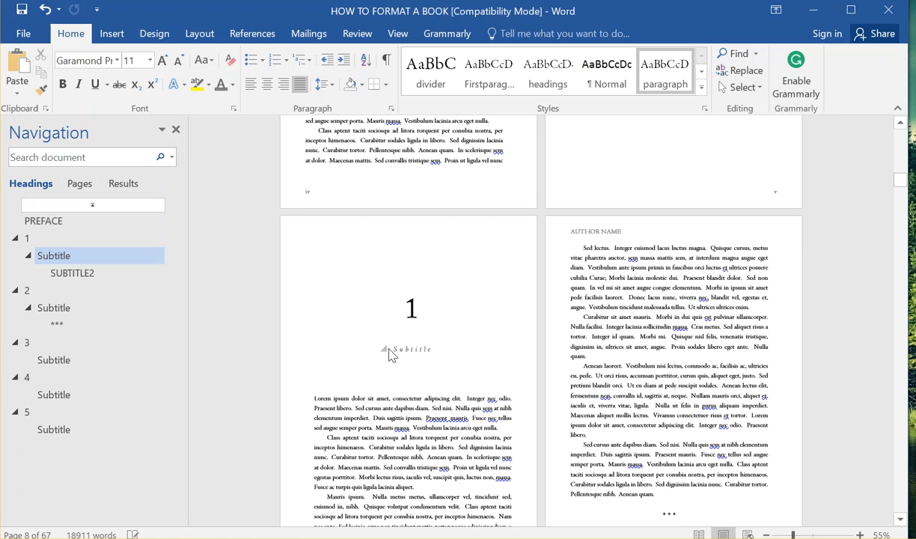
pyautogui.scroll(1, 461, 291)
pyautogui.scroll(-2, 454, 298)
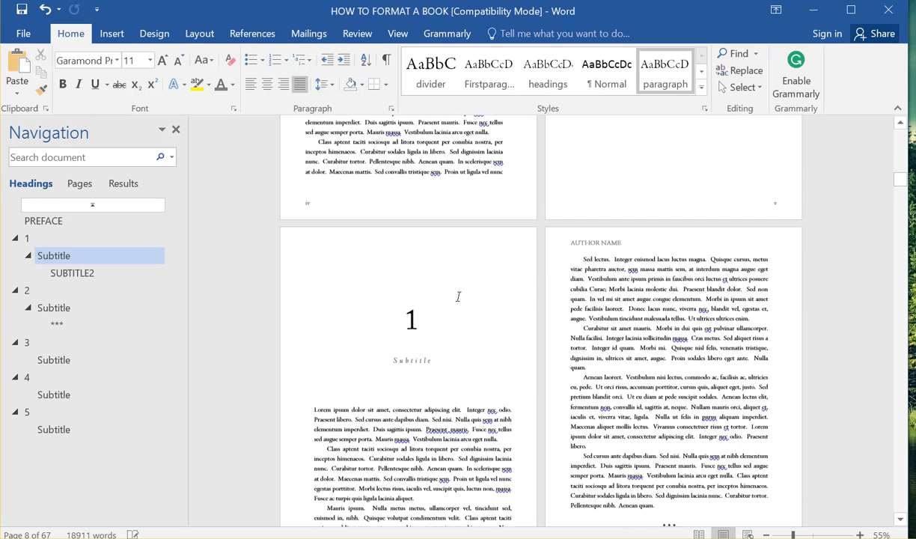
# - Go to the chapter 2 heading and examine its opening page together with the last page of chapter 1
pyautogui.click(56, 292)
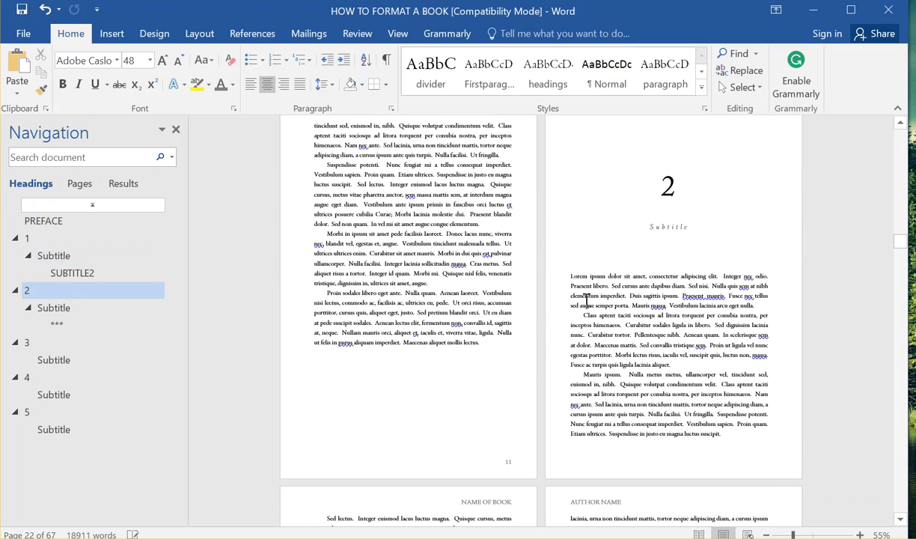
pyautogui.scroll(1, 585, 299)
pyautogui.scroll(3, 687, 298)
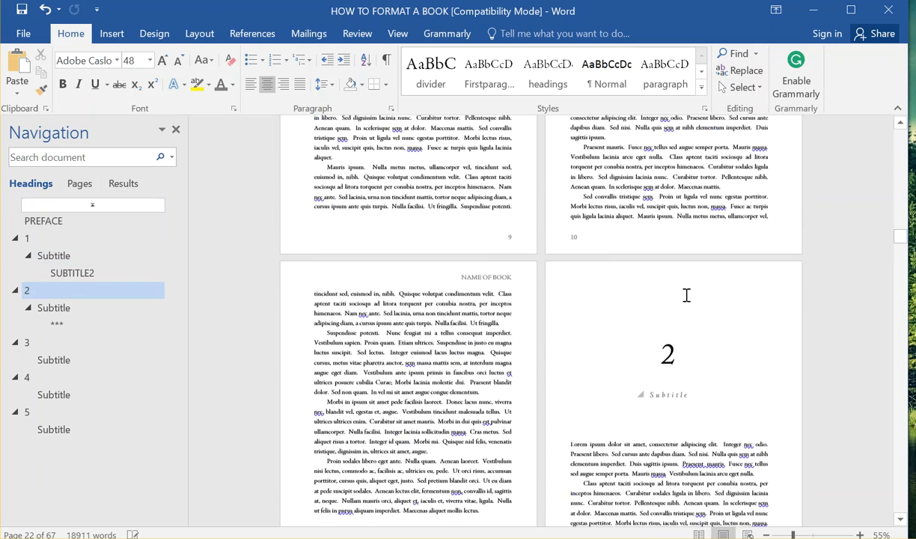
pyautogui.scroll(2, 677, 278)
pyautogui.scroll(-4, 492, 276)
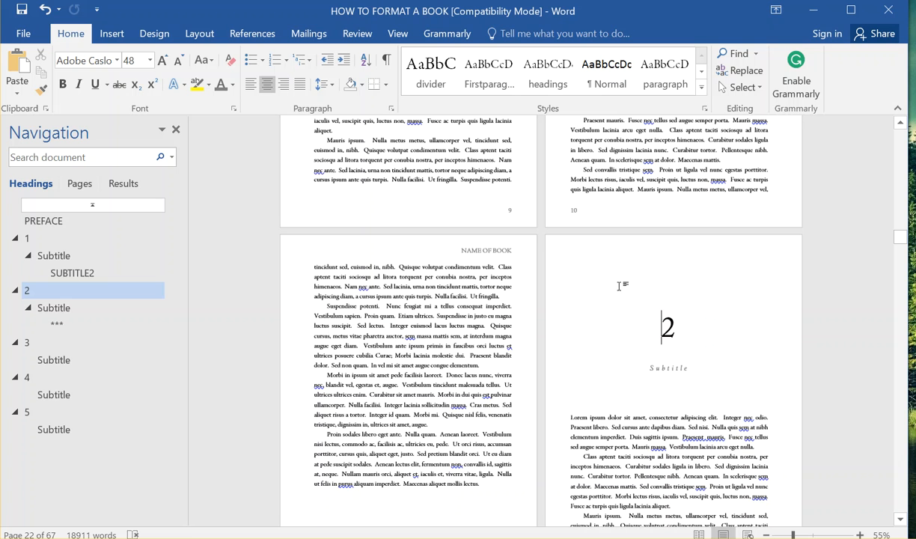
pyautogui.scroll(-3, 566, 425)
pyautogui.scroll(2, 781, 324)
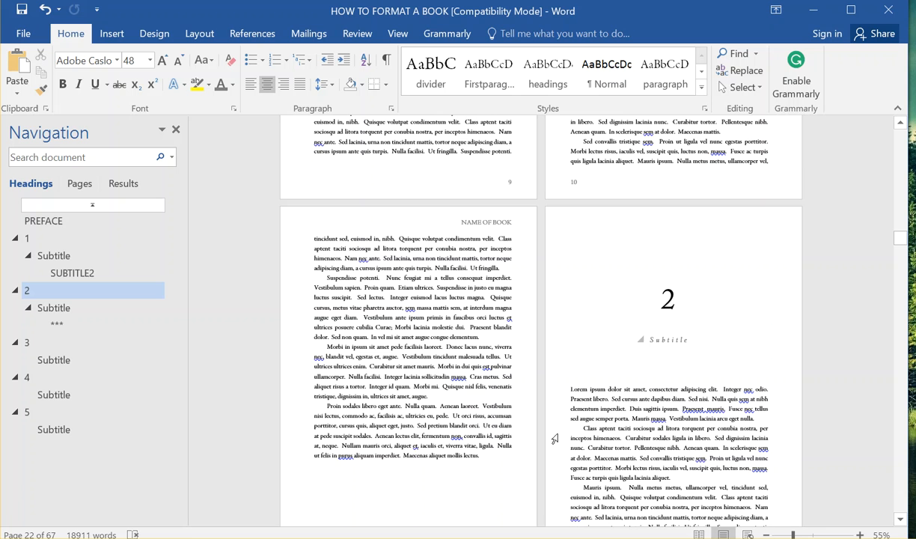
# - Look through the pages of chapter 2, checking their odd and even headers, page numbers and page sides
pyautogui.scroll(-3, 573, 366)
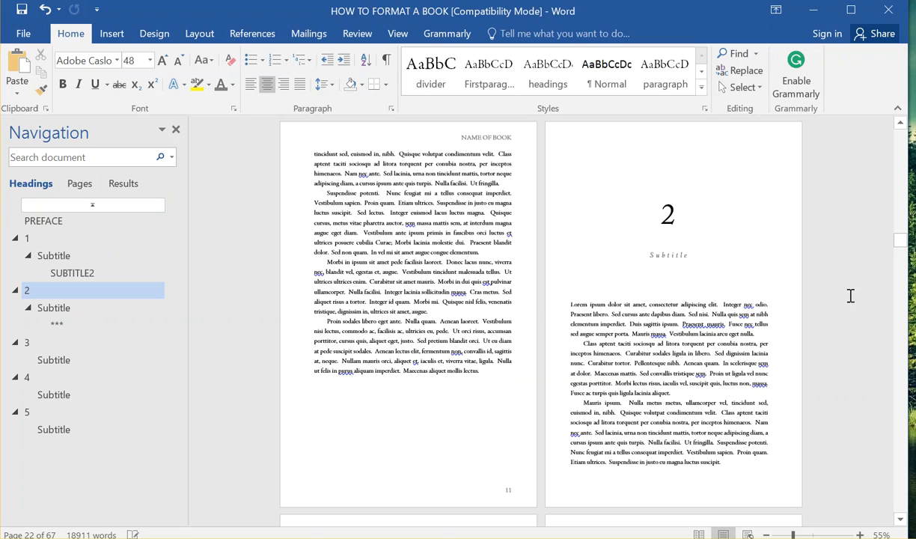
pyautogui.scroll(-8, 798, 367)
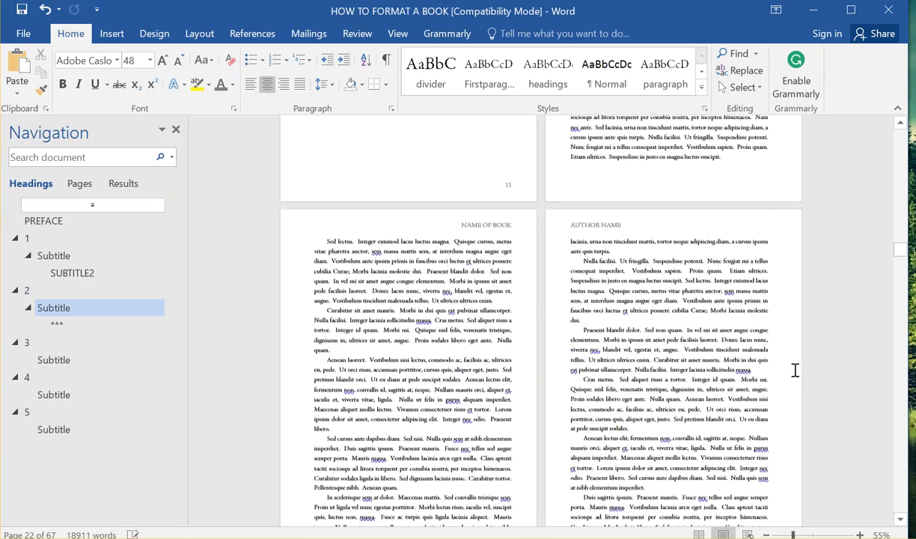
pyautogui.scroll(-10, 566, 371)
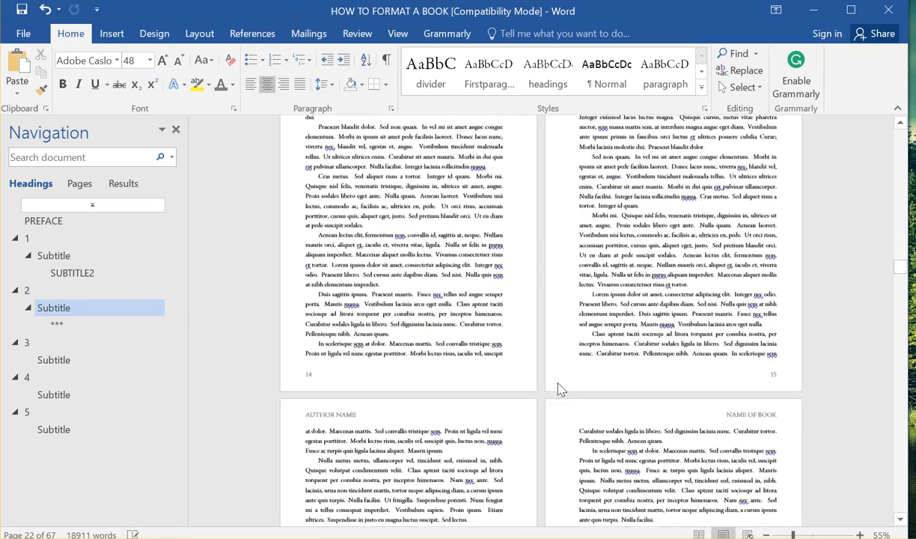
pyautogui.scroll(-10, 554, 387)
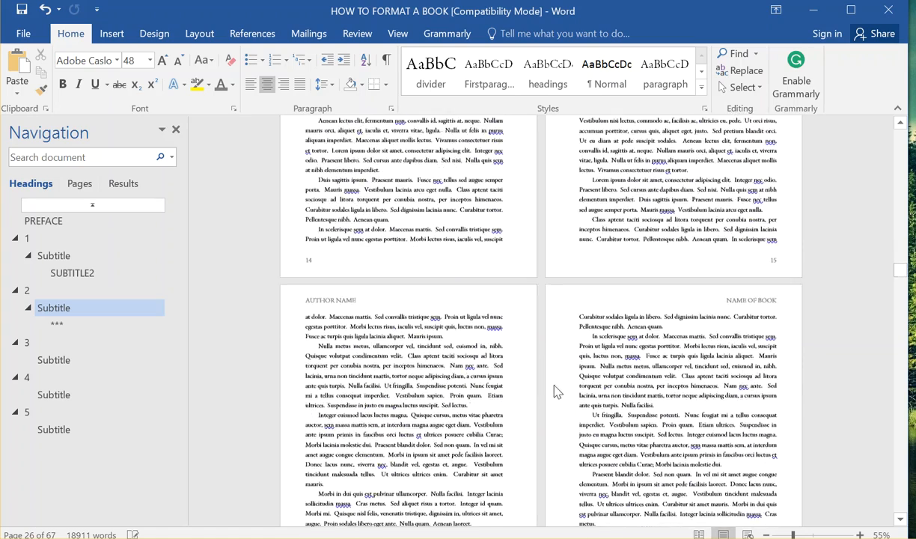
pyautogui.scroll(-3, 545, 343)
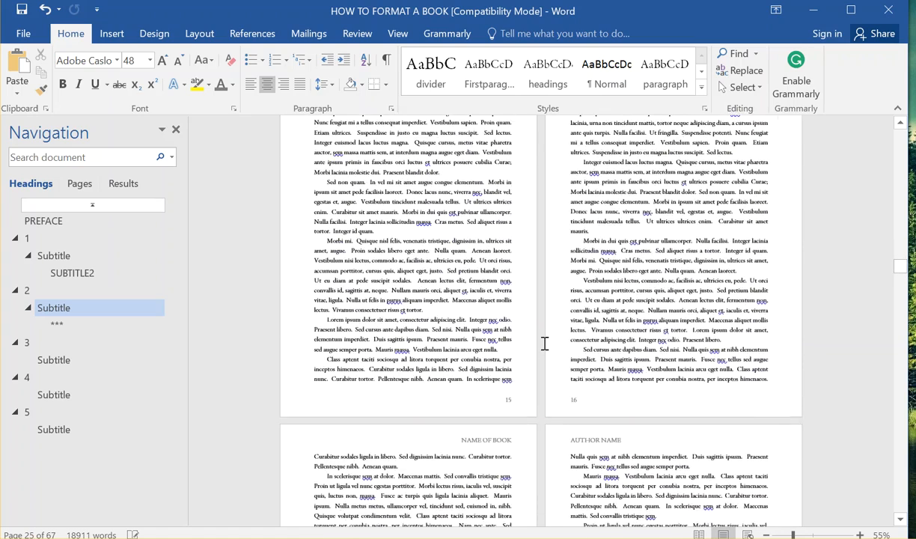
# - Compare the facing pages around pages 14 to 16 in chapter 2, checking which side the odd and even pages fall on
pyautogui.scroll(-2, 545, 343)
pyautogui.scroll(2, 544, 342)
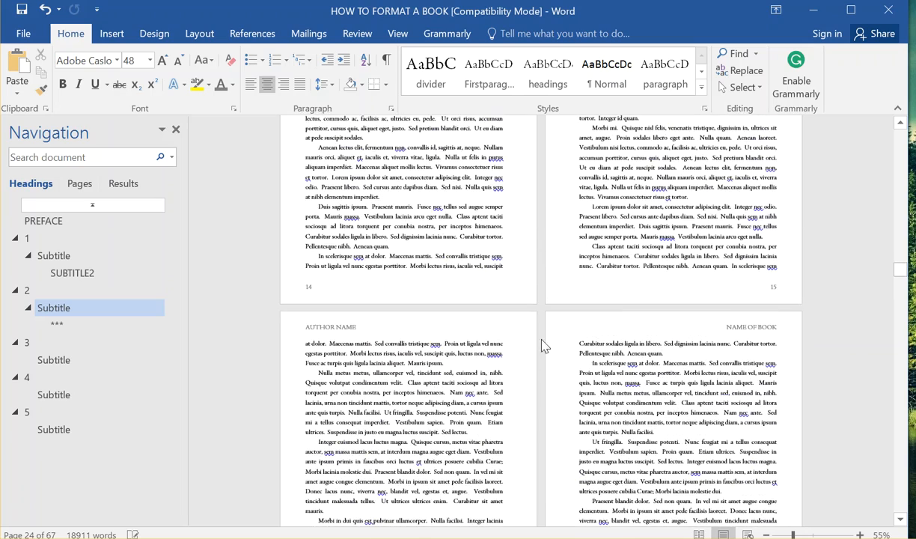
pyautogui.scroll(-5, 519, 217)
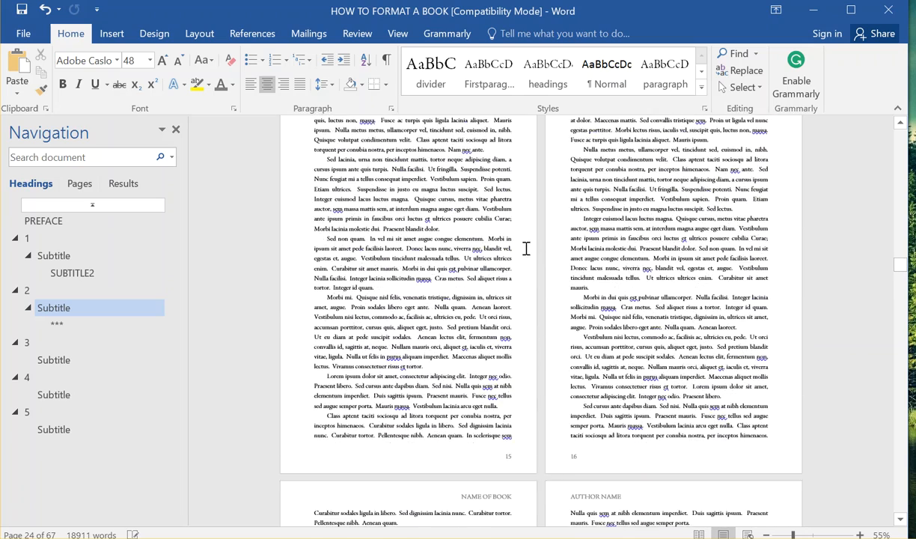
pyautogui.scroll(3, 526, 254)
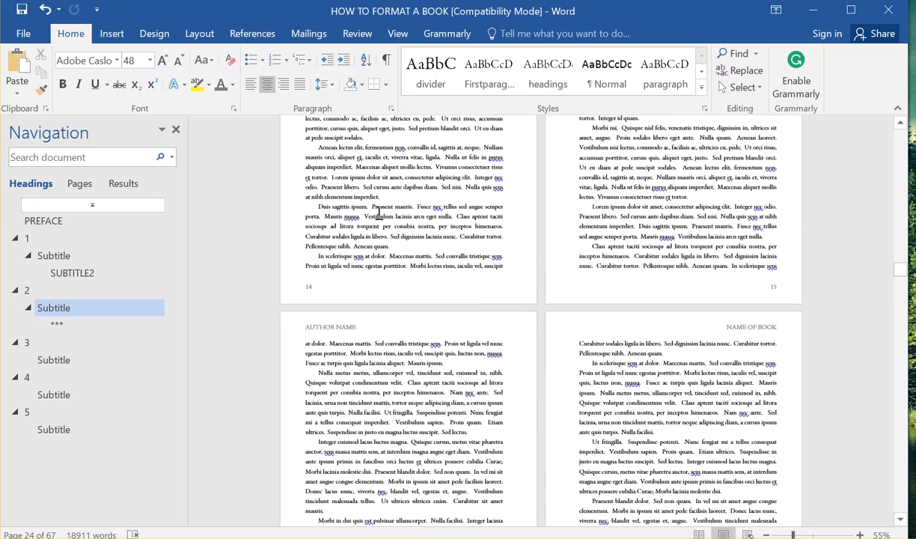
pyautogui.scroll(2, 431, 262)
pyautogui.scroll(3, 525, 247)
pyautogui.scroll(-2, 518, 263)
pyautogui.scroll(1, 516, 267)
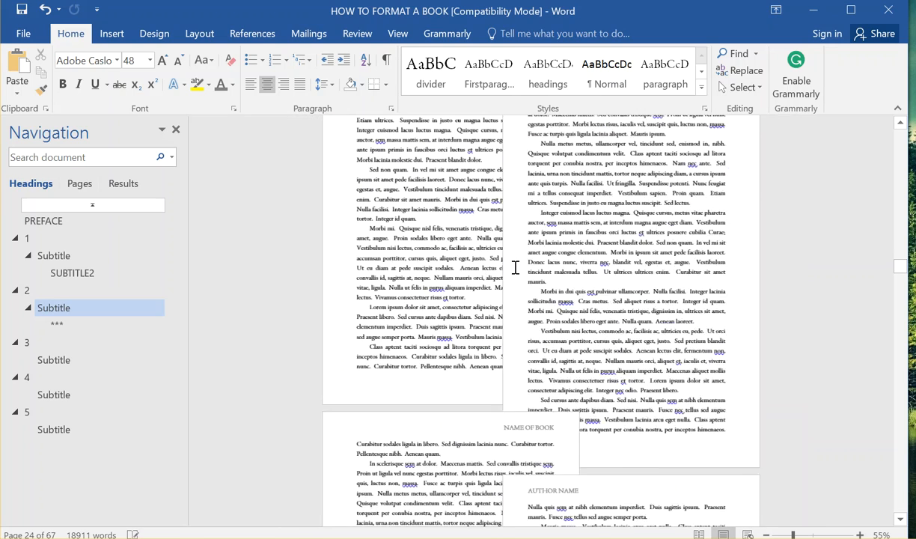
pyautogui.scroll(-1, 617, 396)
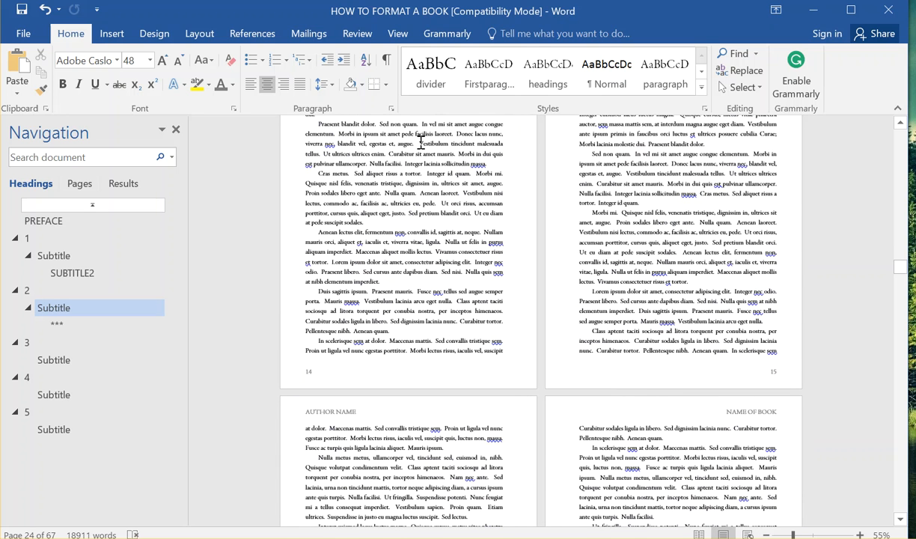
pyautogui.click(358, 35)
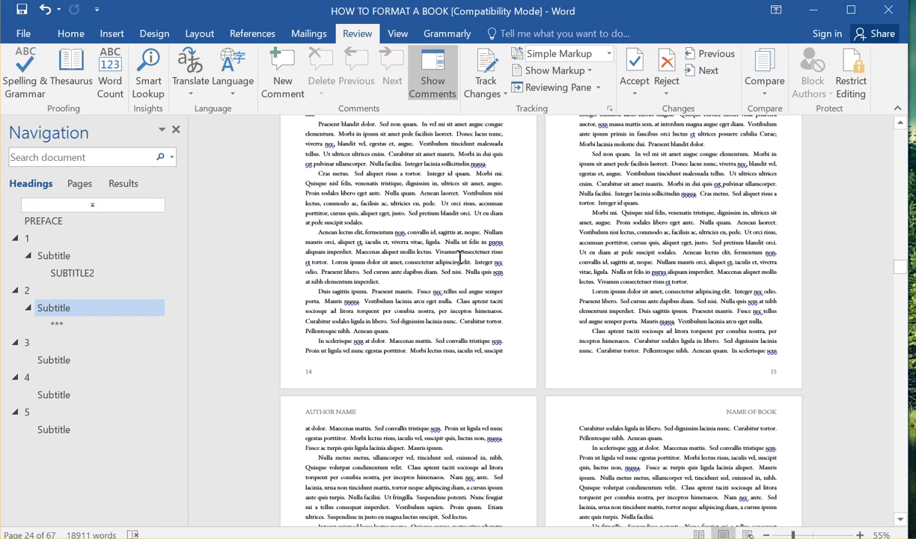
pyautogui.scroll(-3, 460, 258)
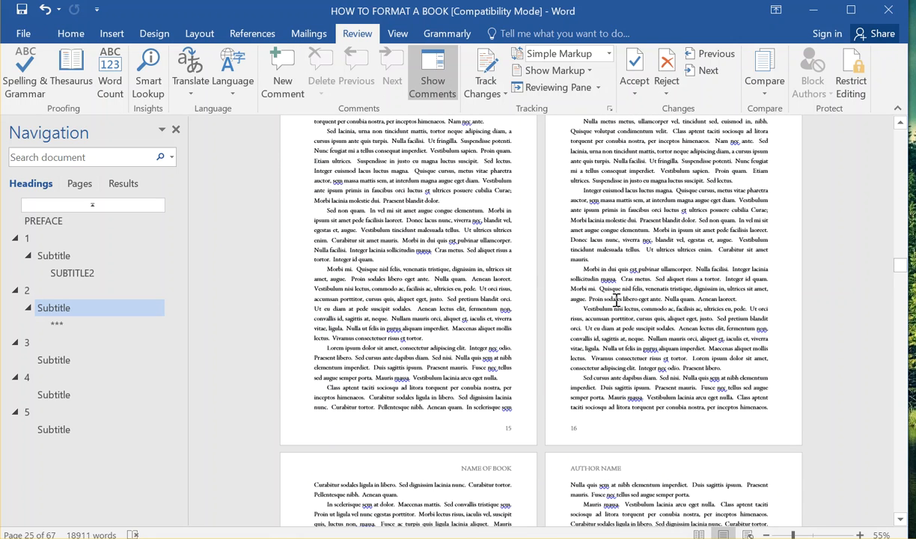
pyautogui.scroll(1, 490, 249)
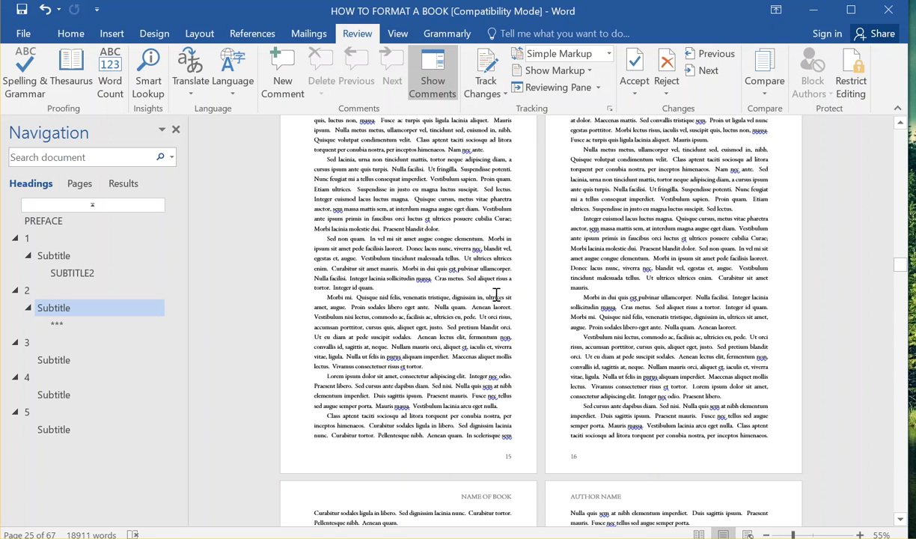
pyautogui.scroll(1, 497, 294)
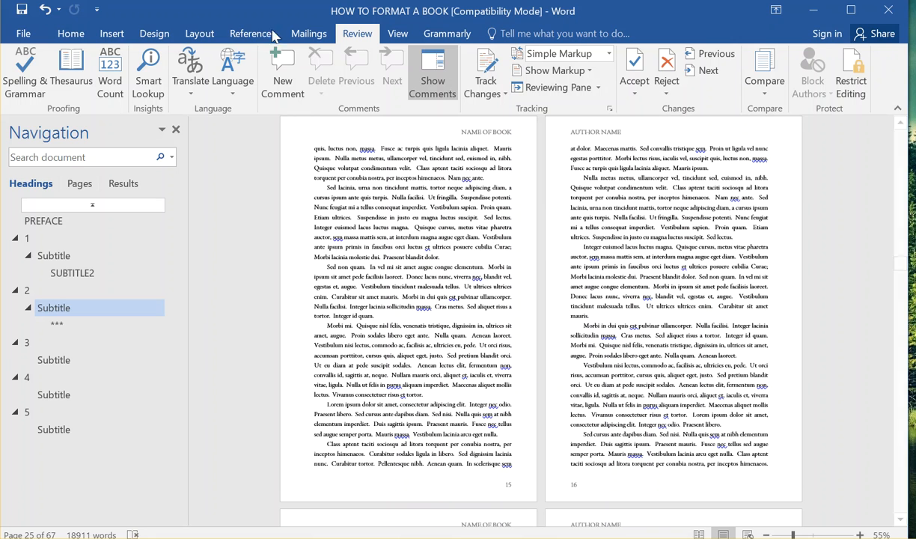
pyautogui.click(397, 35)
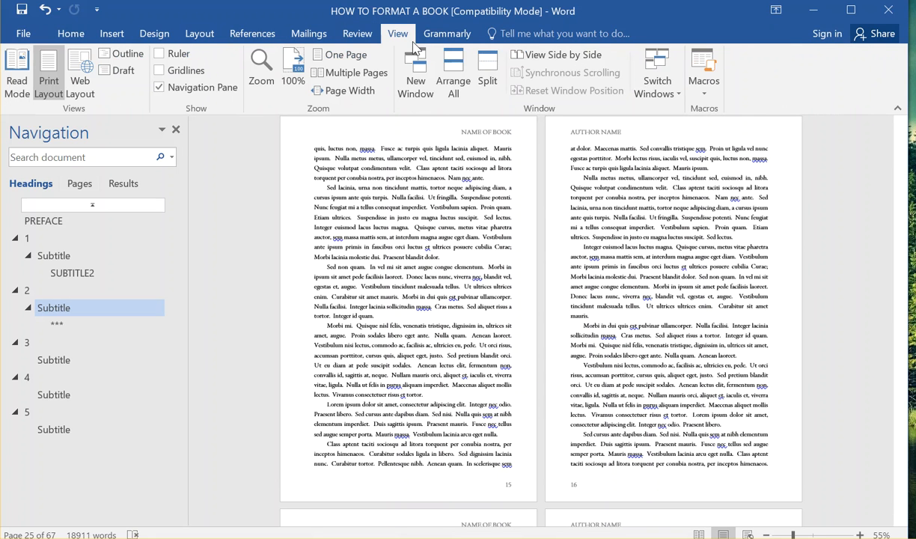
pyautogui.click(341, 74)
pyautogui.click(338, 91)
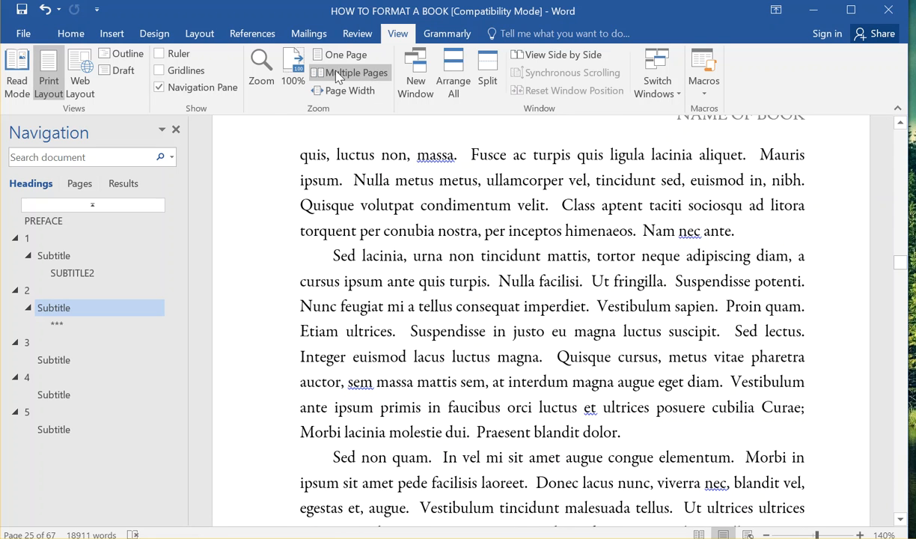
pyautogui.click(335, 75)
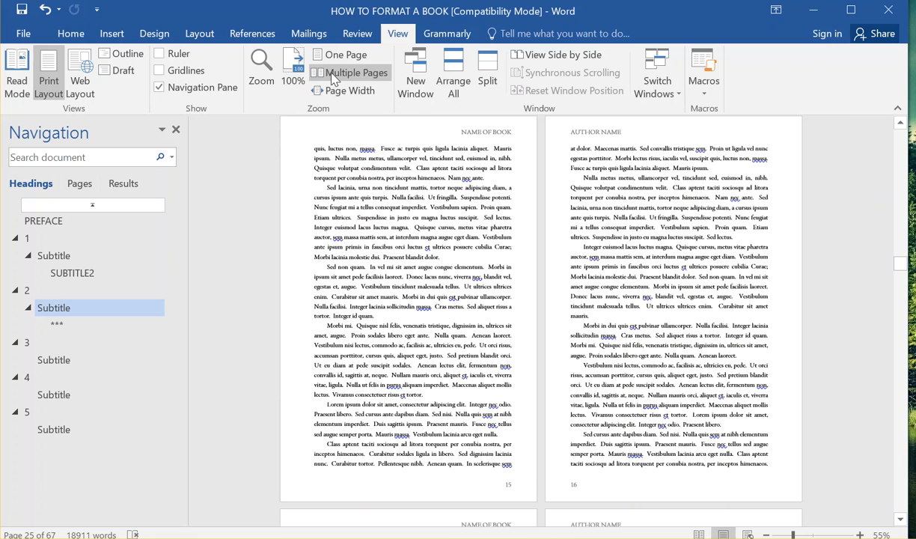
pyautogui.rightClick(334, 80)
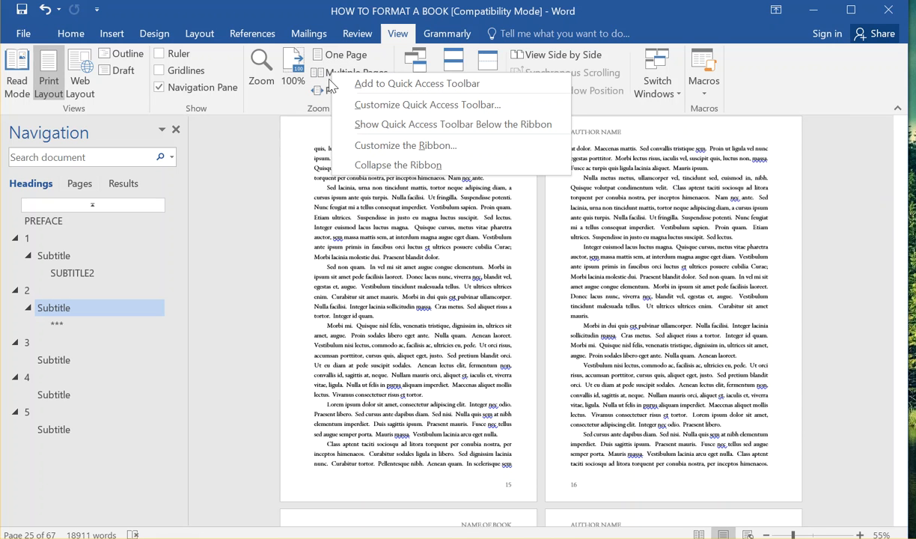
pyautogui.press('Escape')
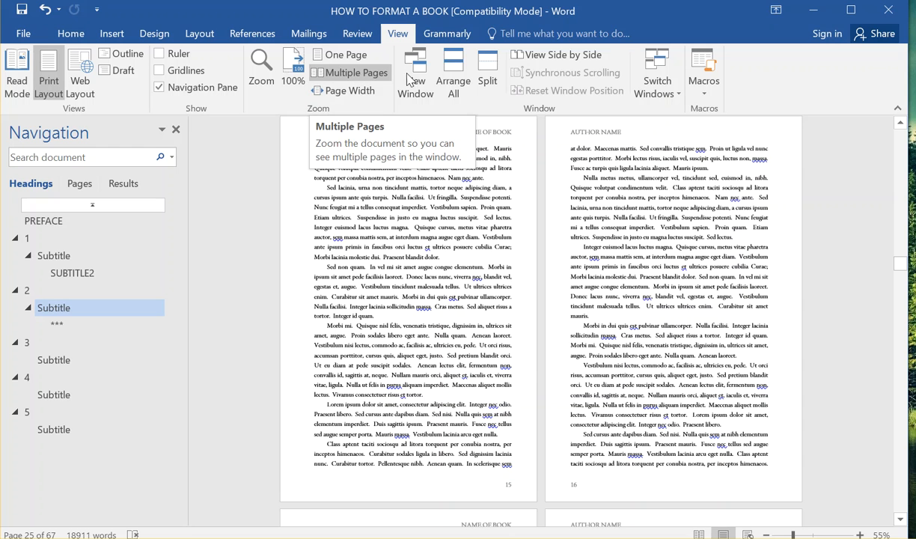
pyautogui.click(558, 58)
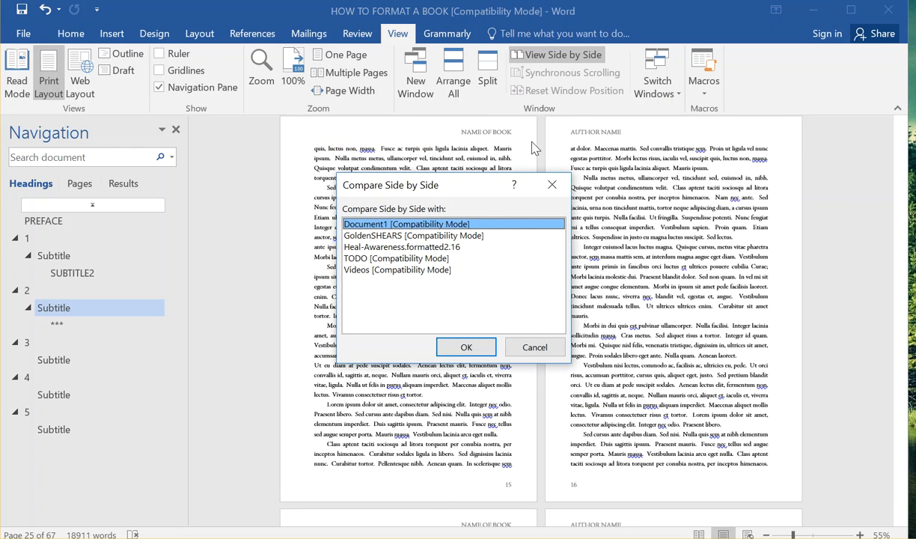
pyautogui.click(551, 185)
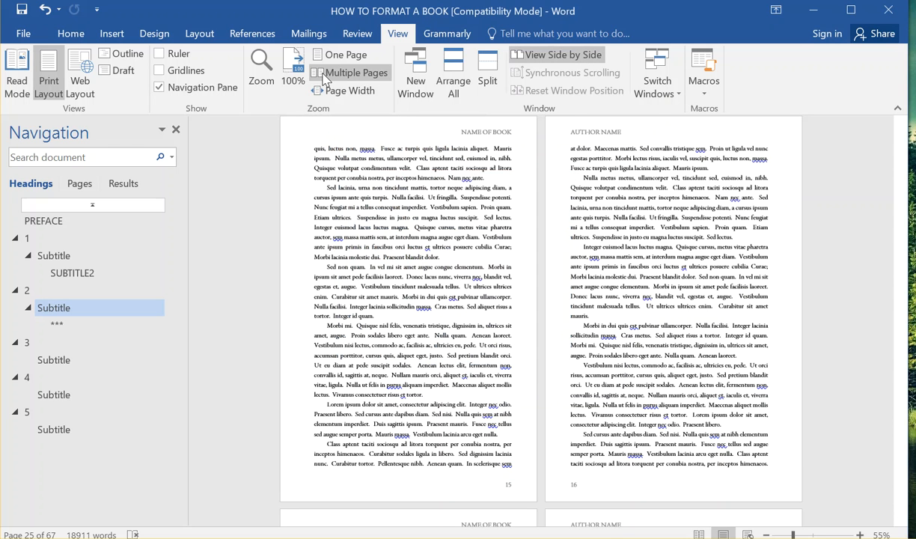
# - Zoom the document out to 21% and look over the page layout from the middle chapters back to the first page
pyautogui.click(262, 75)
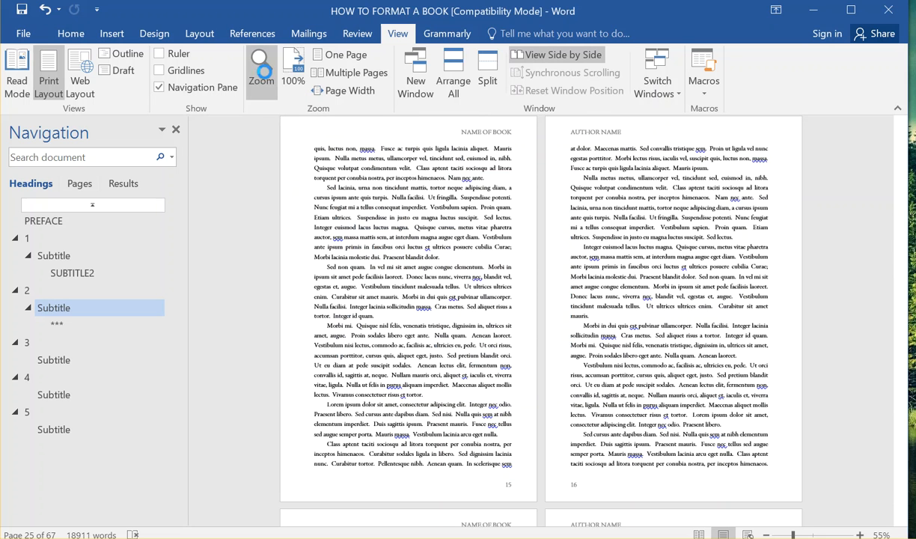
pyautogui.click(304, 202)
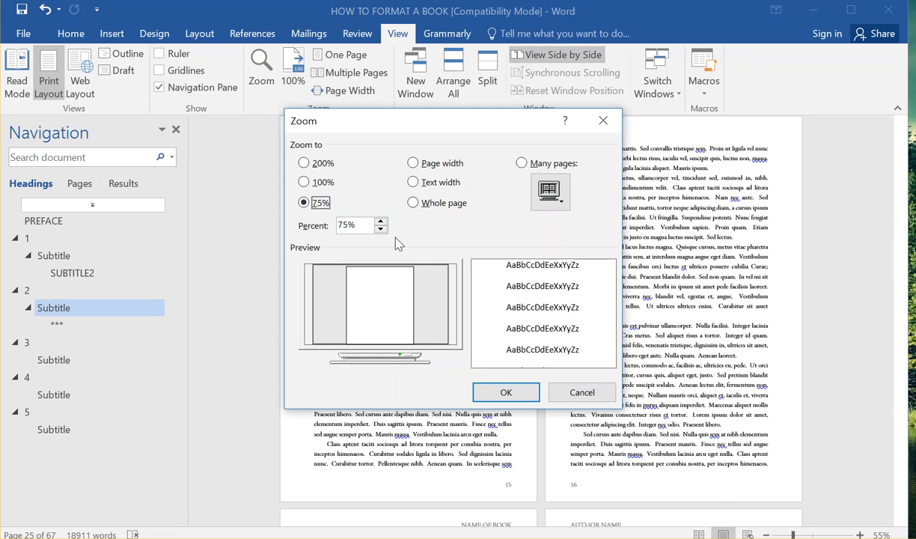
pyautogui.click(381, 228)
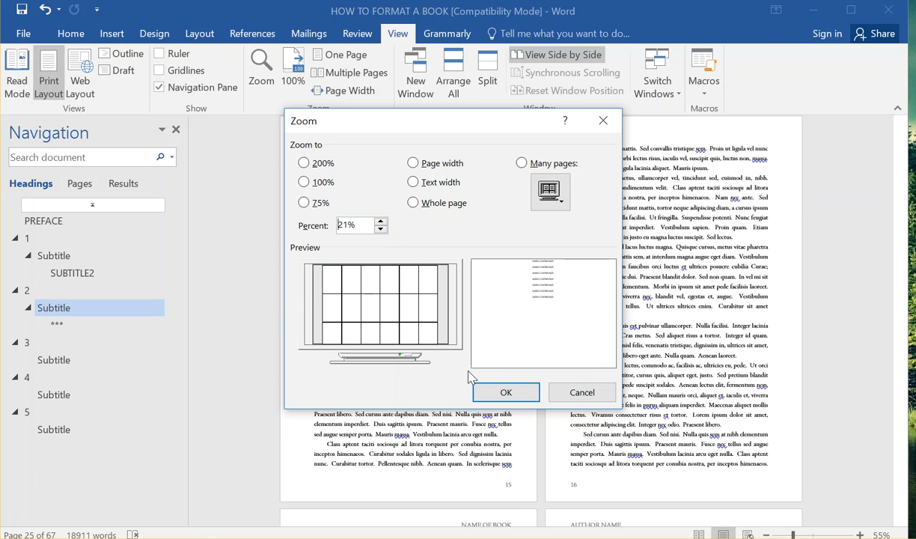
pyautogui.click(519, 397)
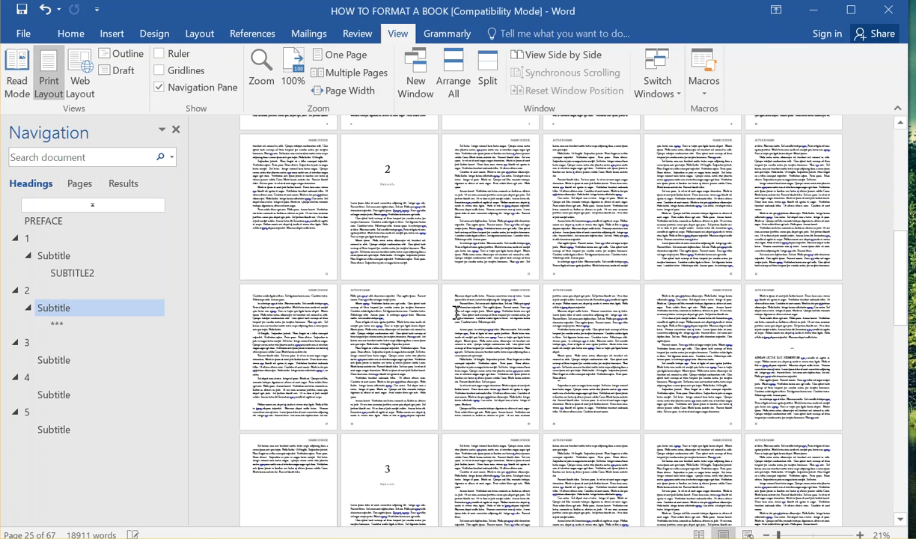
pyautogui.scroll(1, 399, 254)
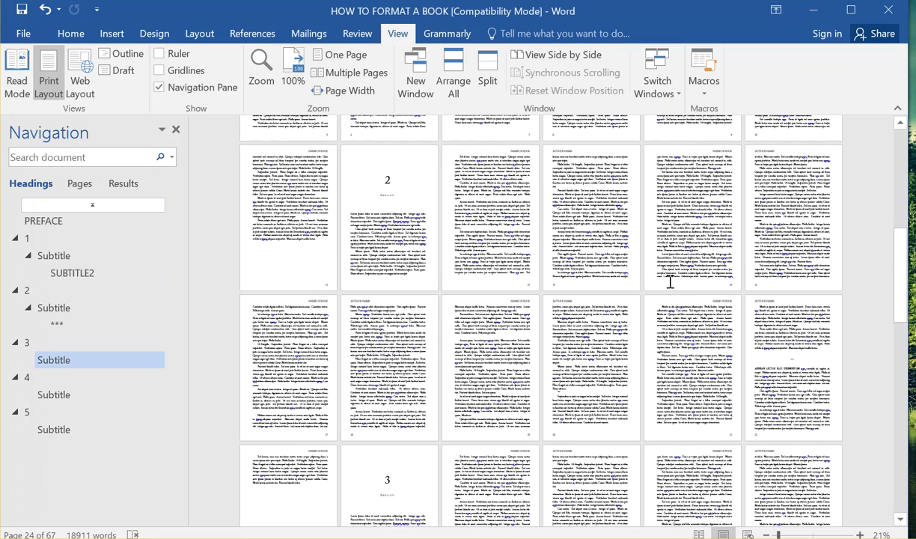
pyautogui.scroll(-5, 664, 288)
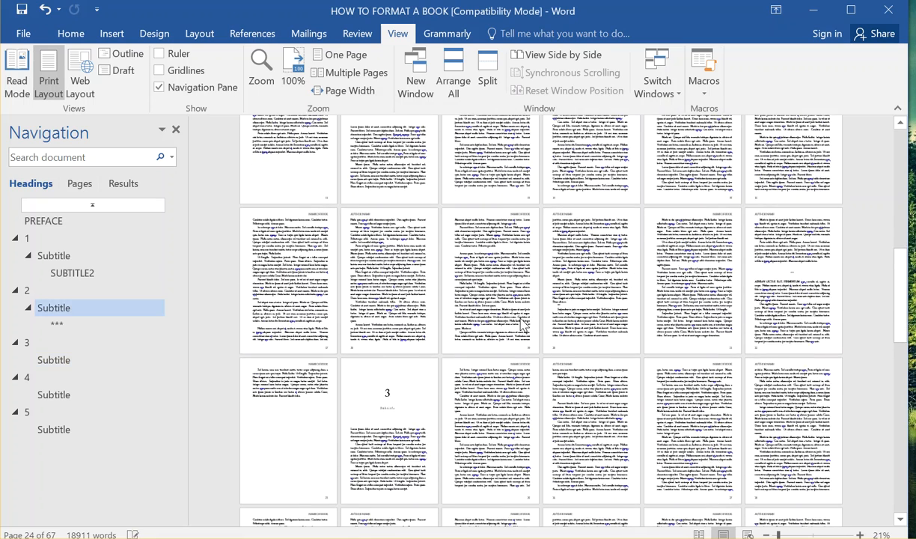
pyautogui.scroll(10, 518, 329)
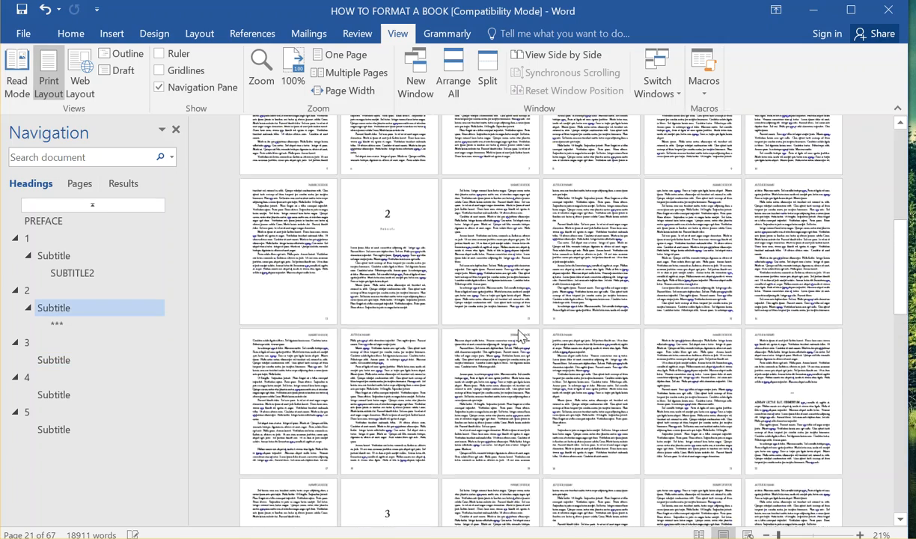
pyautogui.scroll(10, 519, 329)
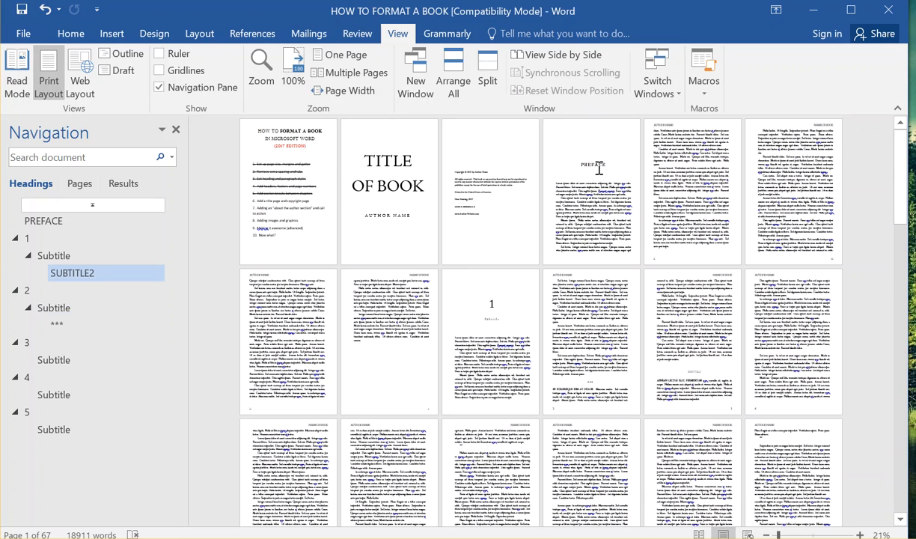
# - Put the cursor in the checklist on the first page and set the document zoom to 100%
pyautogui.doubleClick(280, 193)
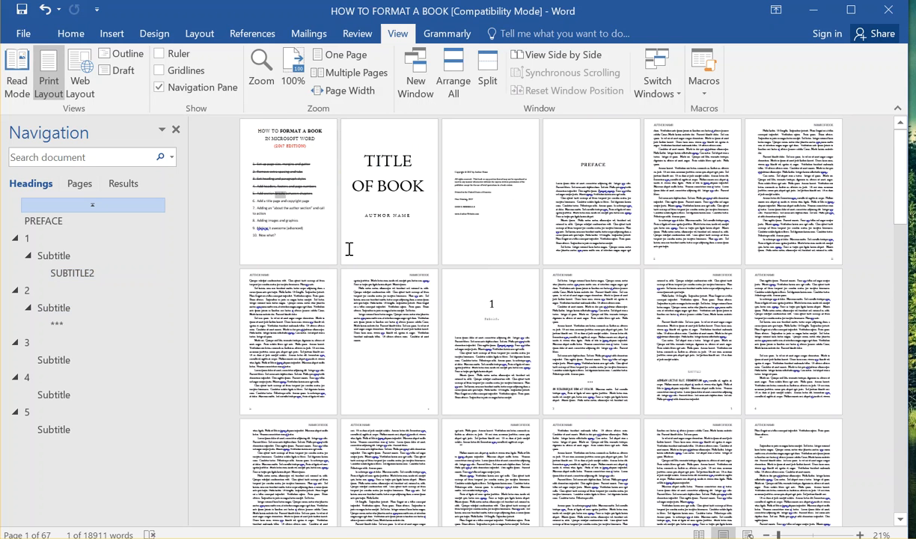
pyautogui.click(257, 80)
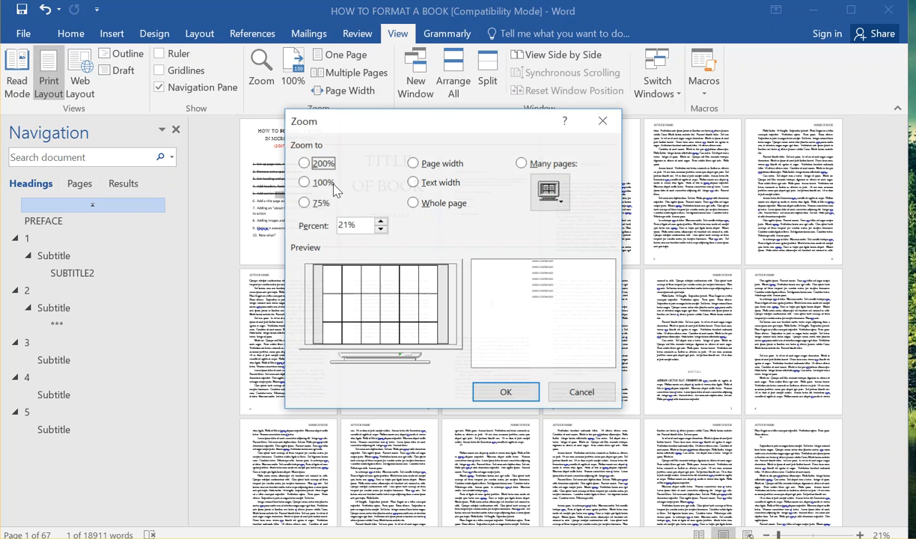
pyautogui.click(302, 182)
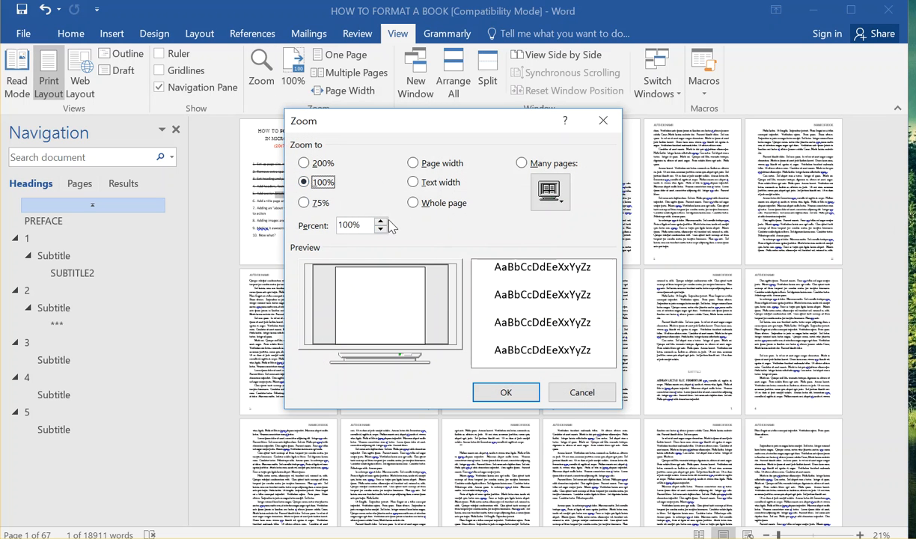
pyautogui.click(518, 392)
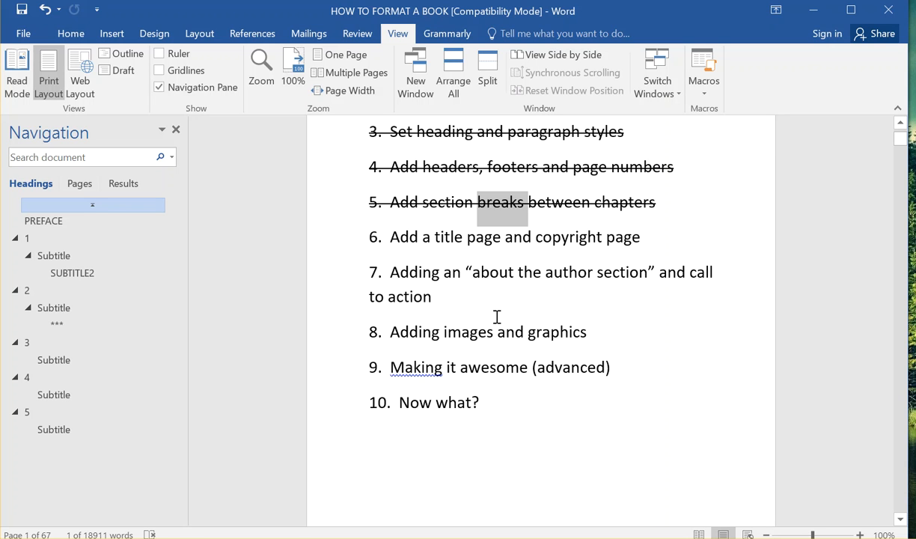
# - Strike through checklist item 6, "Add a title page and copyright page"
pyautogui.click(491, 251)
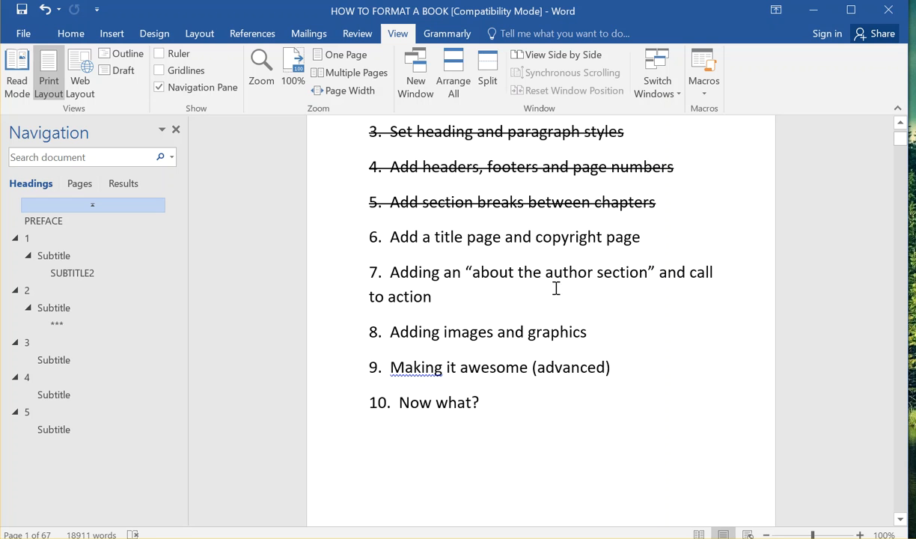
pyautogui.moveTo(474, 296); pyautogui.dragTo(369, 274)
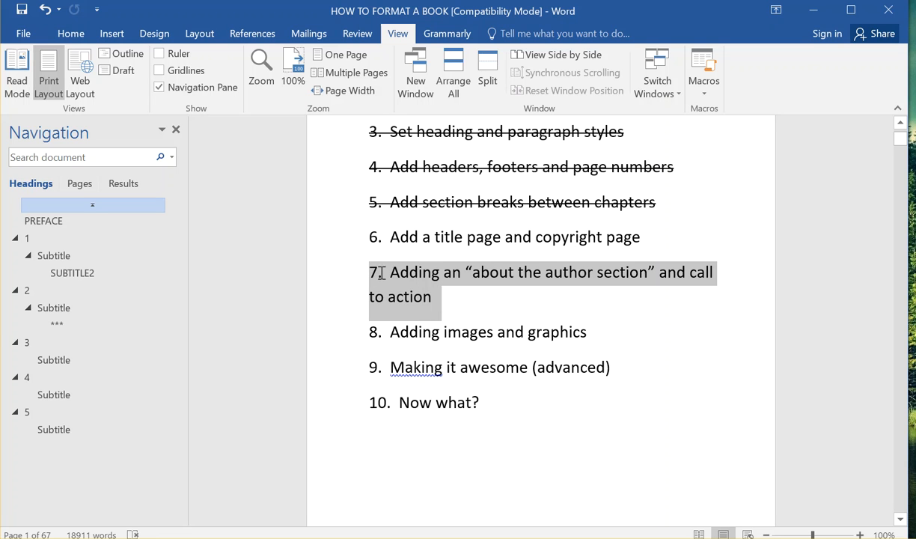
pyautogui.moveTo(638, 236); pyautogui.dragTo(372, 237)
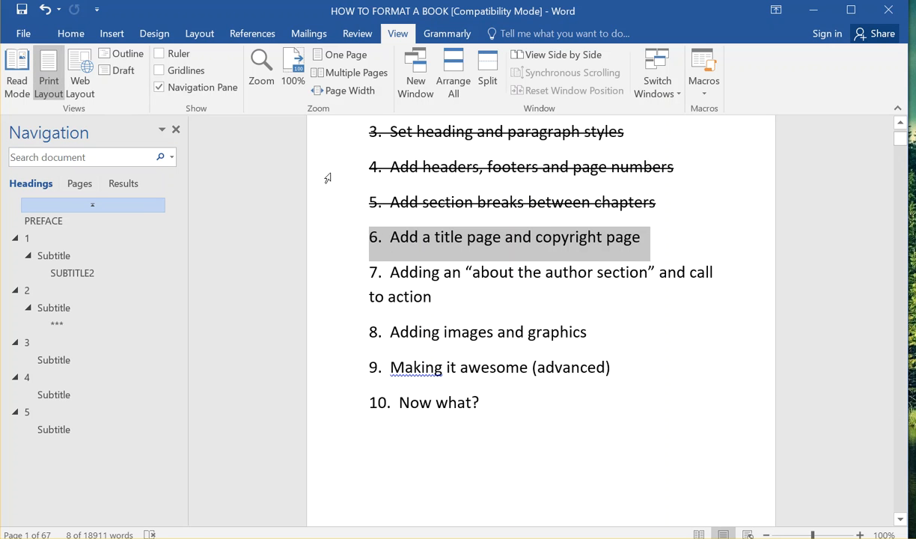
pyautogui.click(70, 33)
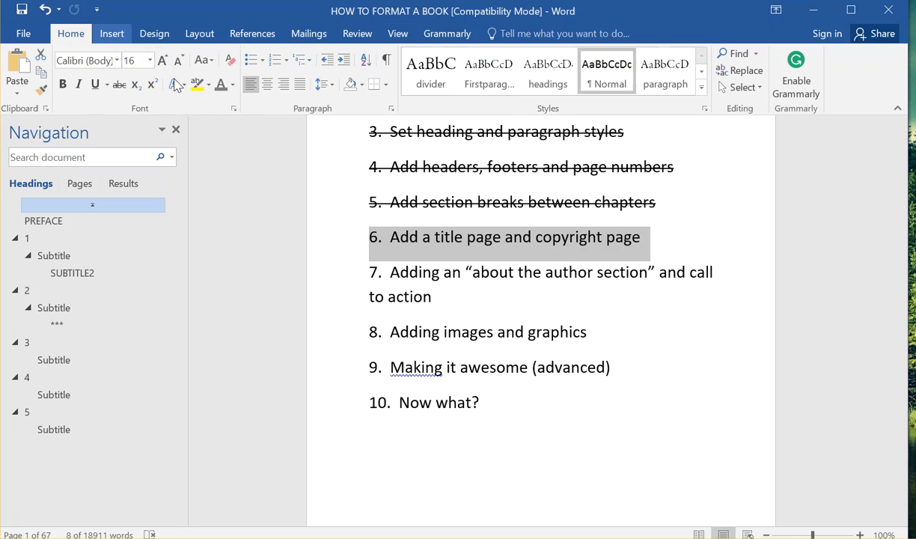
pyautogui.click(119, 84)
# - Go to the PREFACE heading and look through the front matter pages before it and the preface's opening page
pyautogui.click(46, 222)
pyautogui.scroll(5, 489, 262)
pyautogui.scroll(10, 501, 285)
pyautogui.scroll(-10, 532, 304)
pyautogui.scroll(5, 506, 326)
pyautogui.scroll(-10, 449, 405)
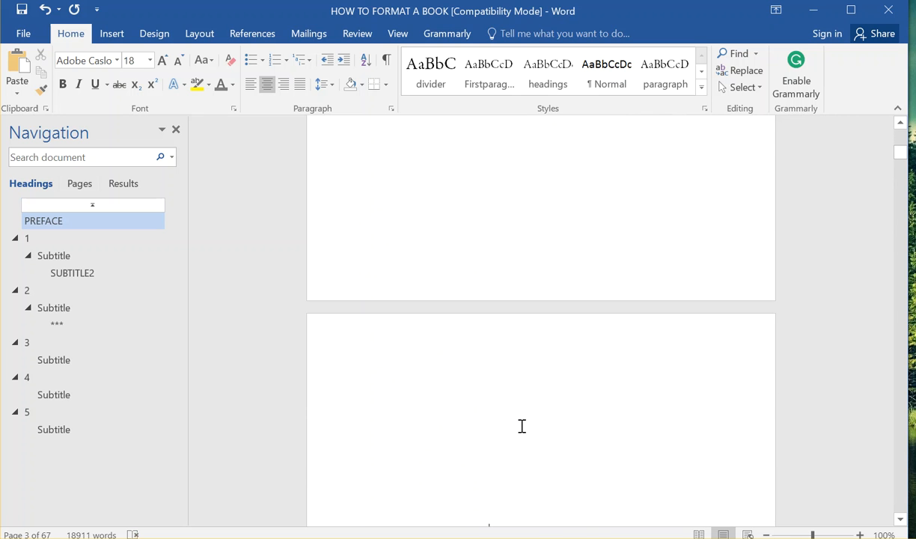
pyautogui.scroll(3, 487, 391)
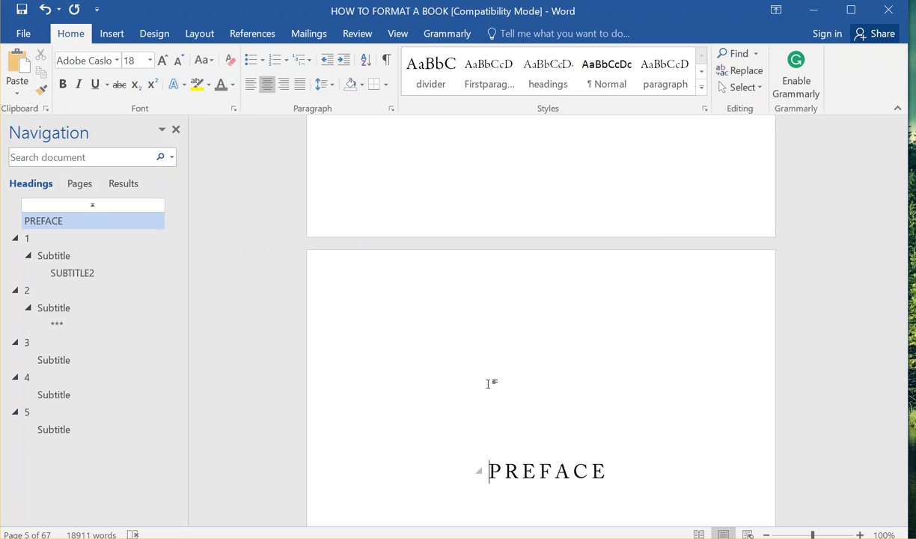
pyautogui.scroll(-5, 498, 402)
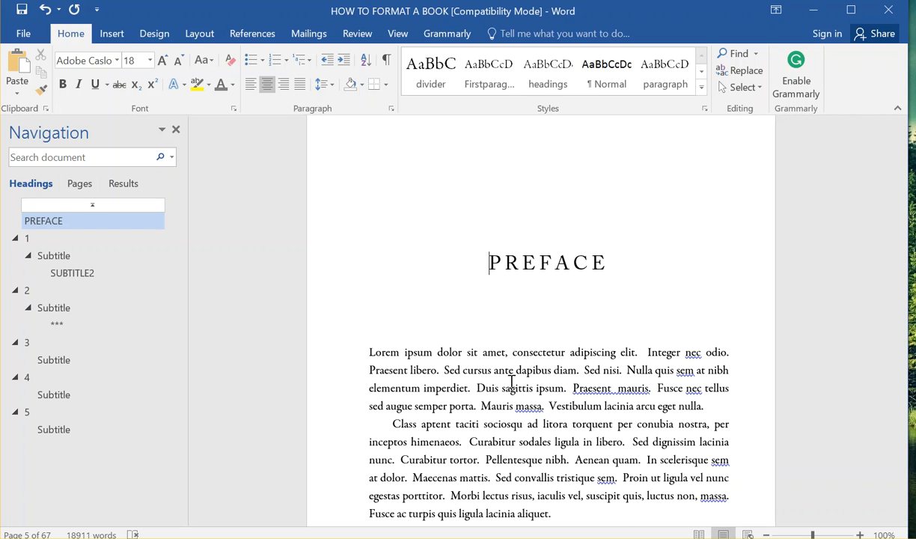
# - Review the pages from the preface back to the title page, placing the cursor in the copyright page's "Printed in the United States of America" line
pyautogui.scroll(3, 469, 371)
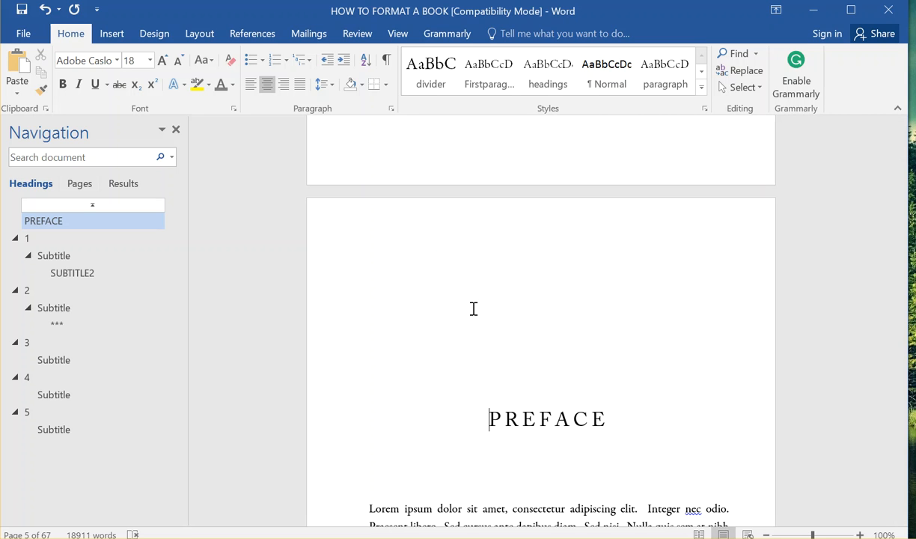
pyautogui.scroll(7, 473, 308)
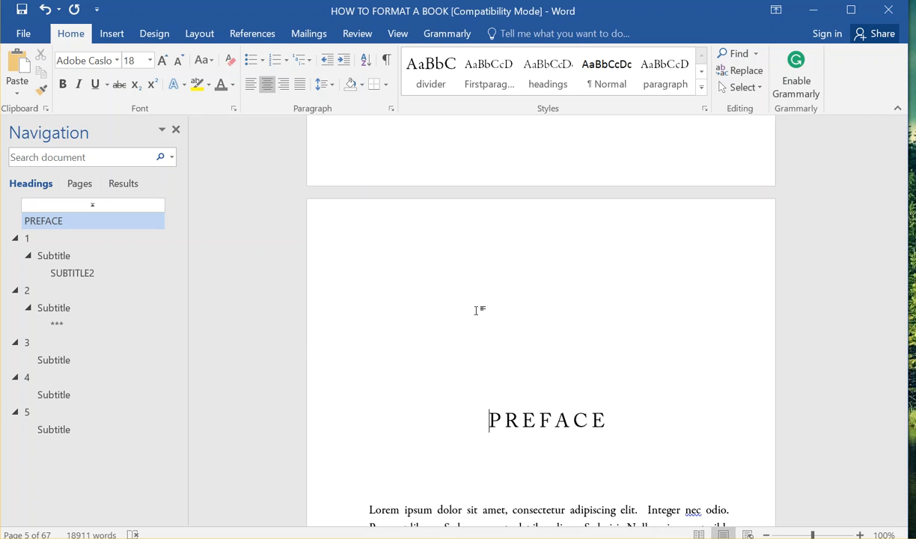
pyautogui.scroll(3, 493, 297)
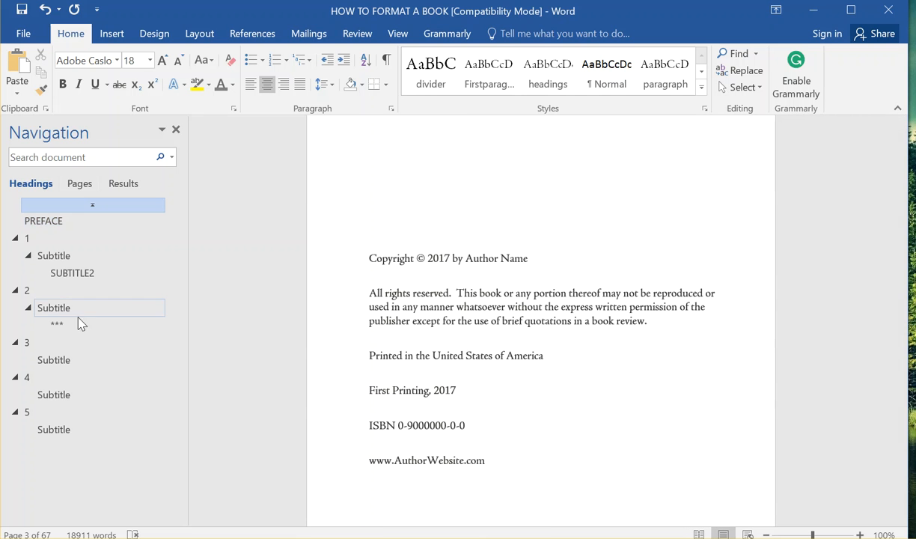
pyautogui.click(403, 356)
pyautogui.scroll(1, 460, 259)
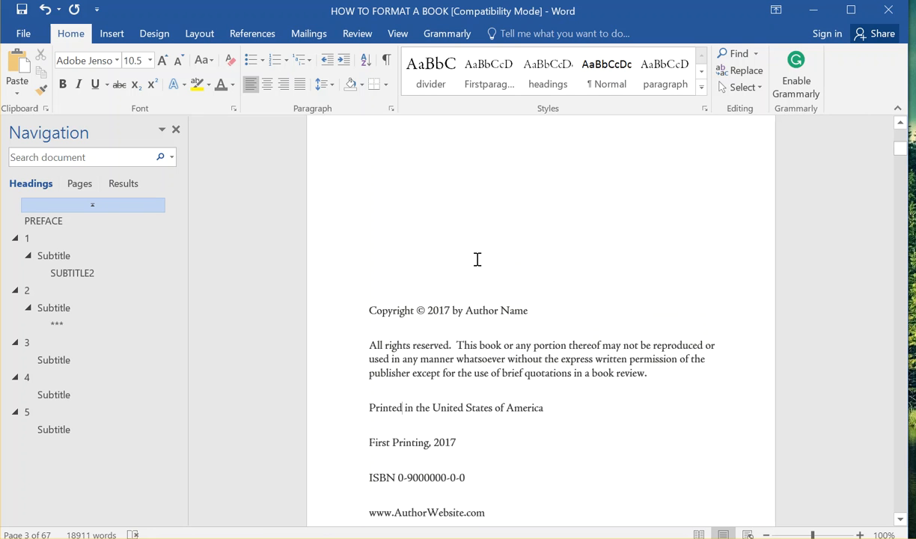
pyautogui.scroll(10, 476, 258)
pyautogui.scroll(-10, 472, 290)
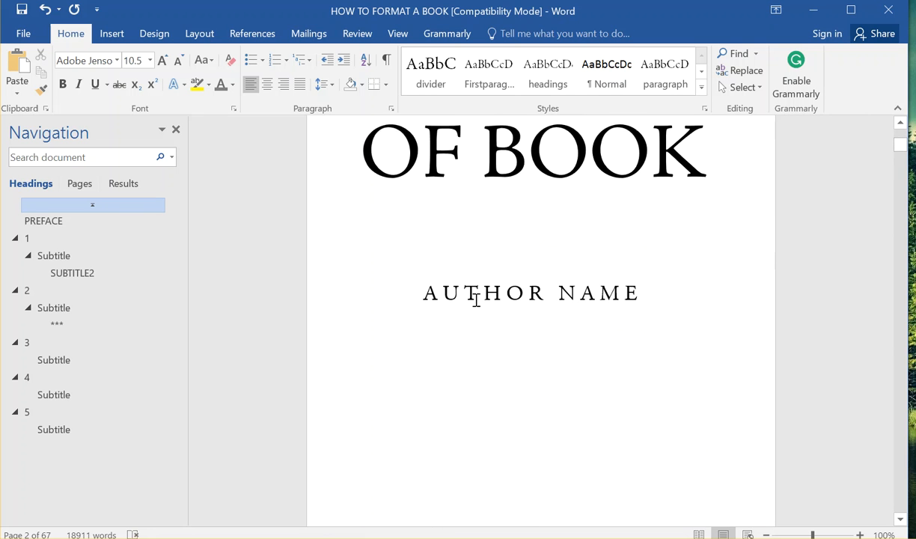
pyautogui.scroll(-2, 518, 369)
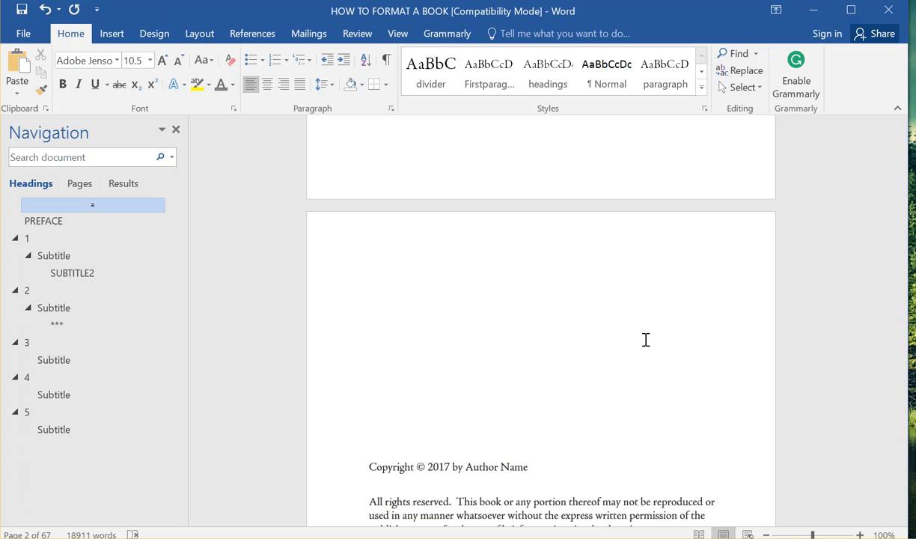
pyautogui.scroll(-5, 644, 341)
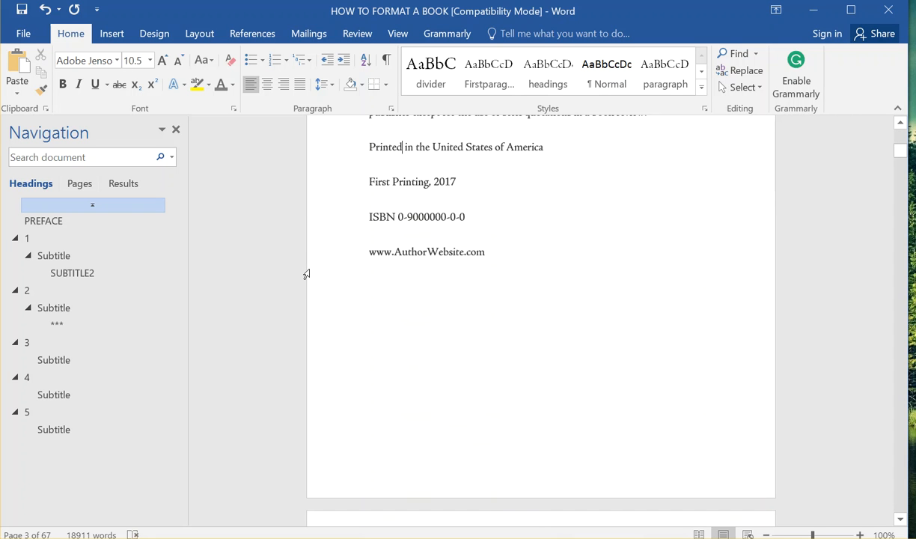
pyautogui.press('alt')
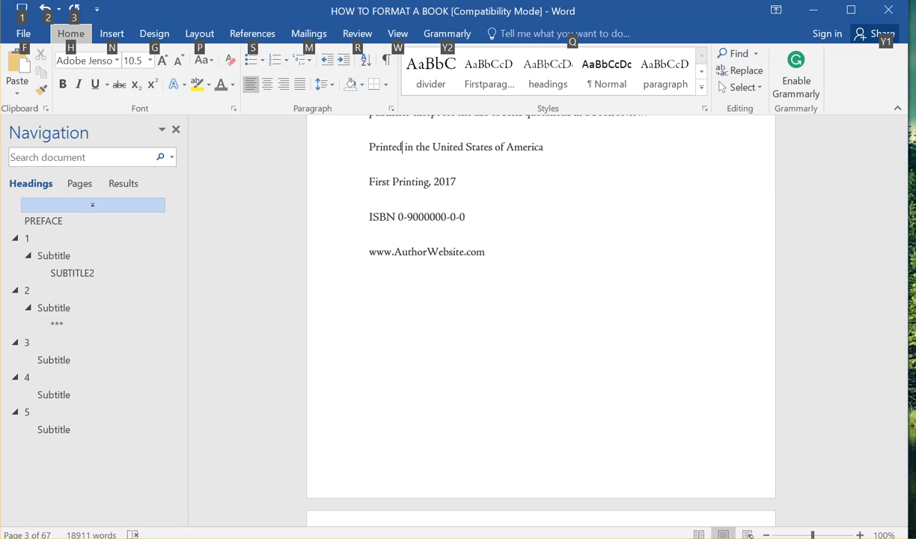